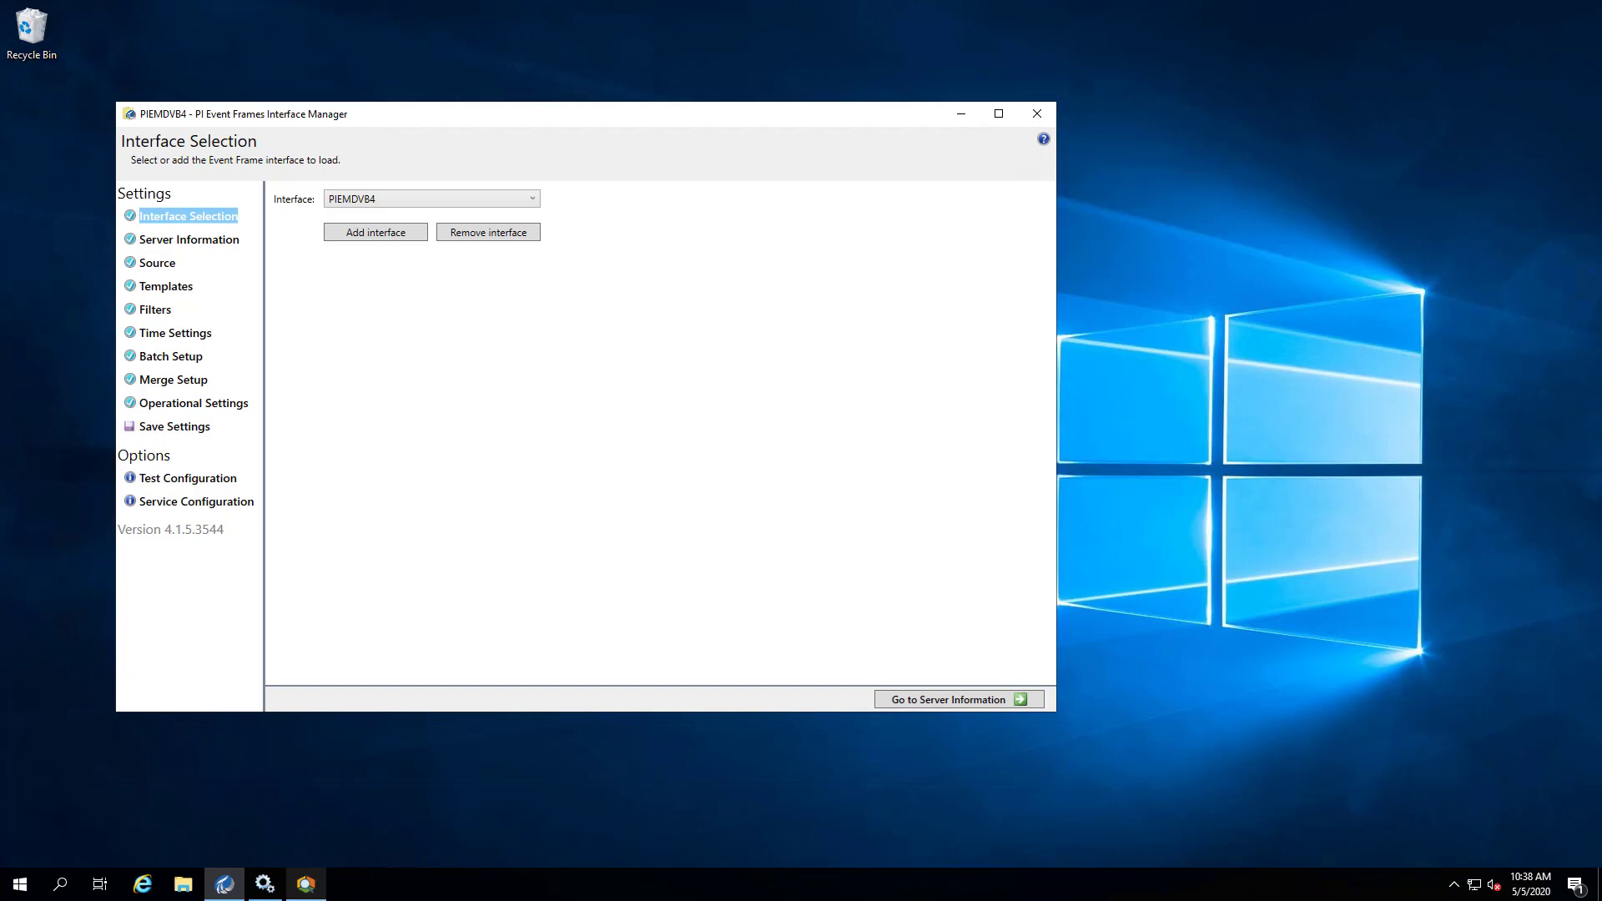
# Open the Templates section and check the Property Templates options, which have no templates yet.
pyautogui.click(171, 292)
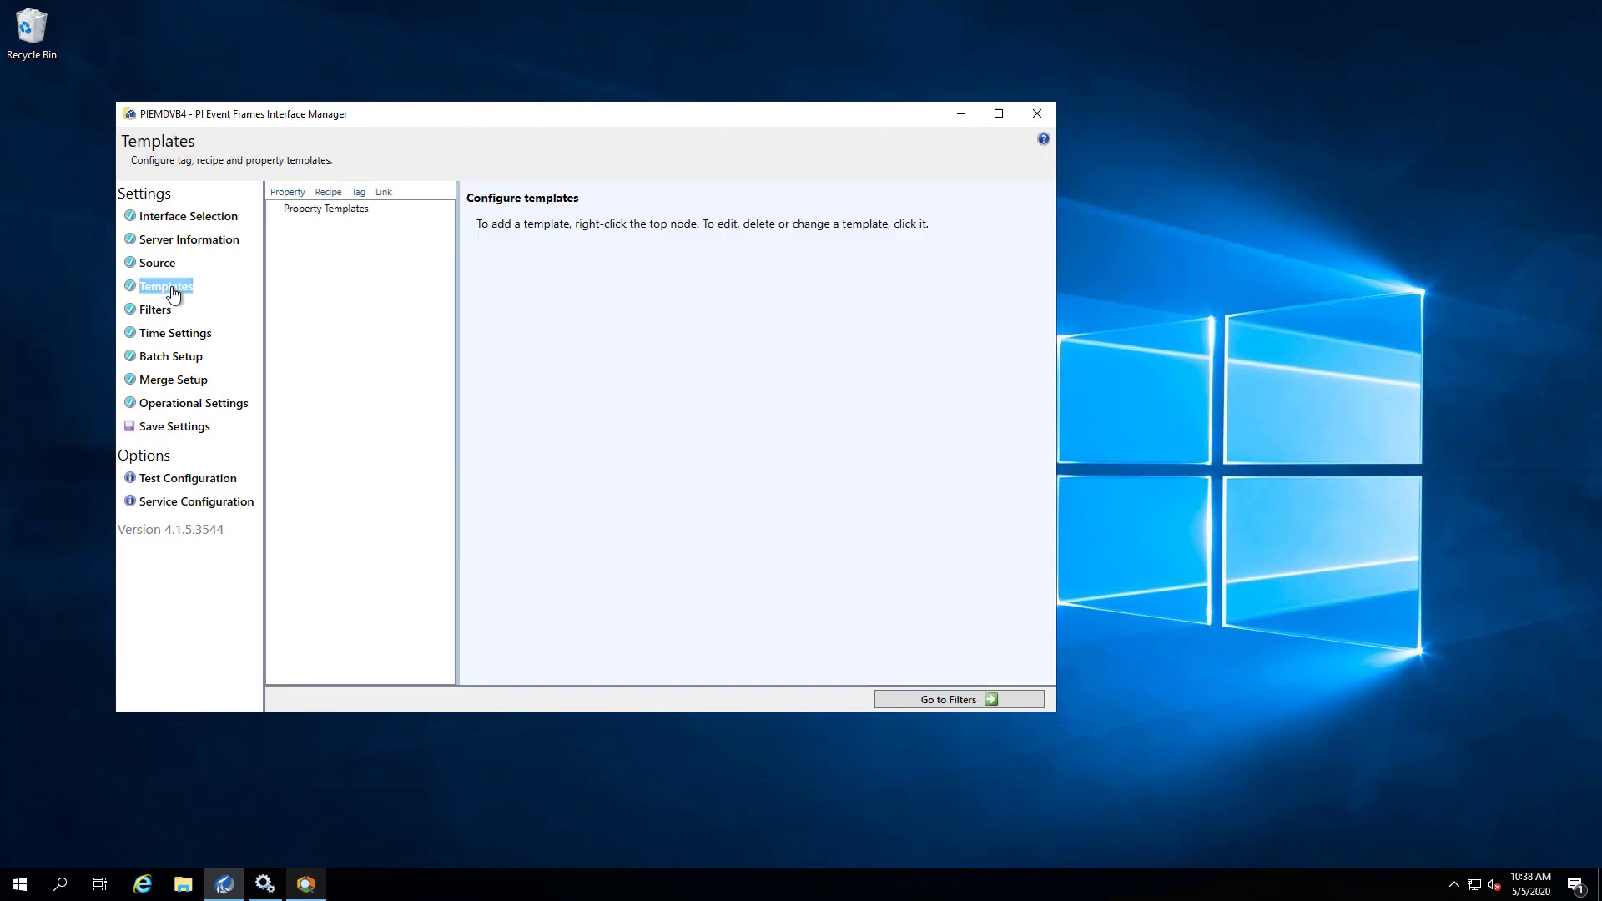
pyautogui.rightClick(318, 211)
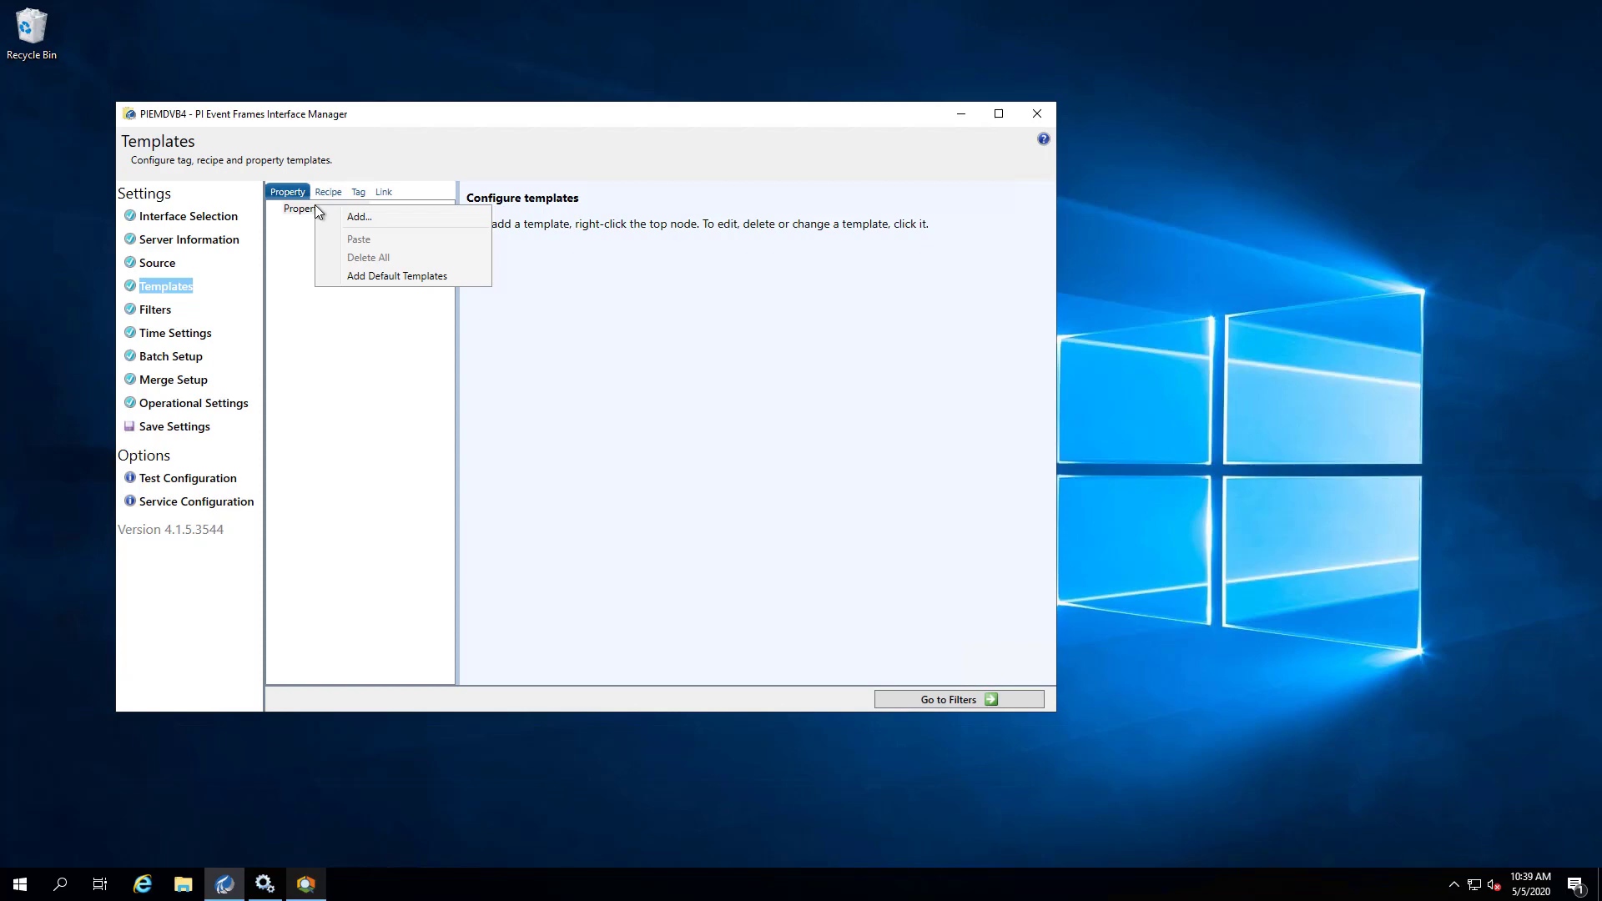
pyautogui.click(342, 739)
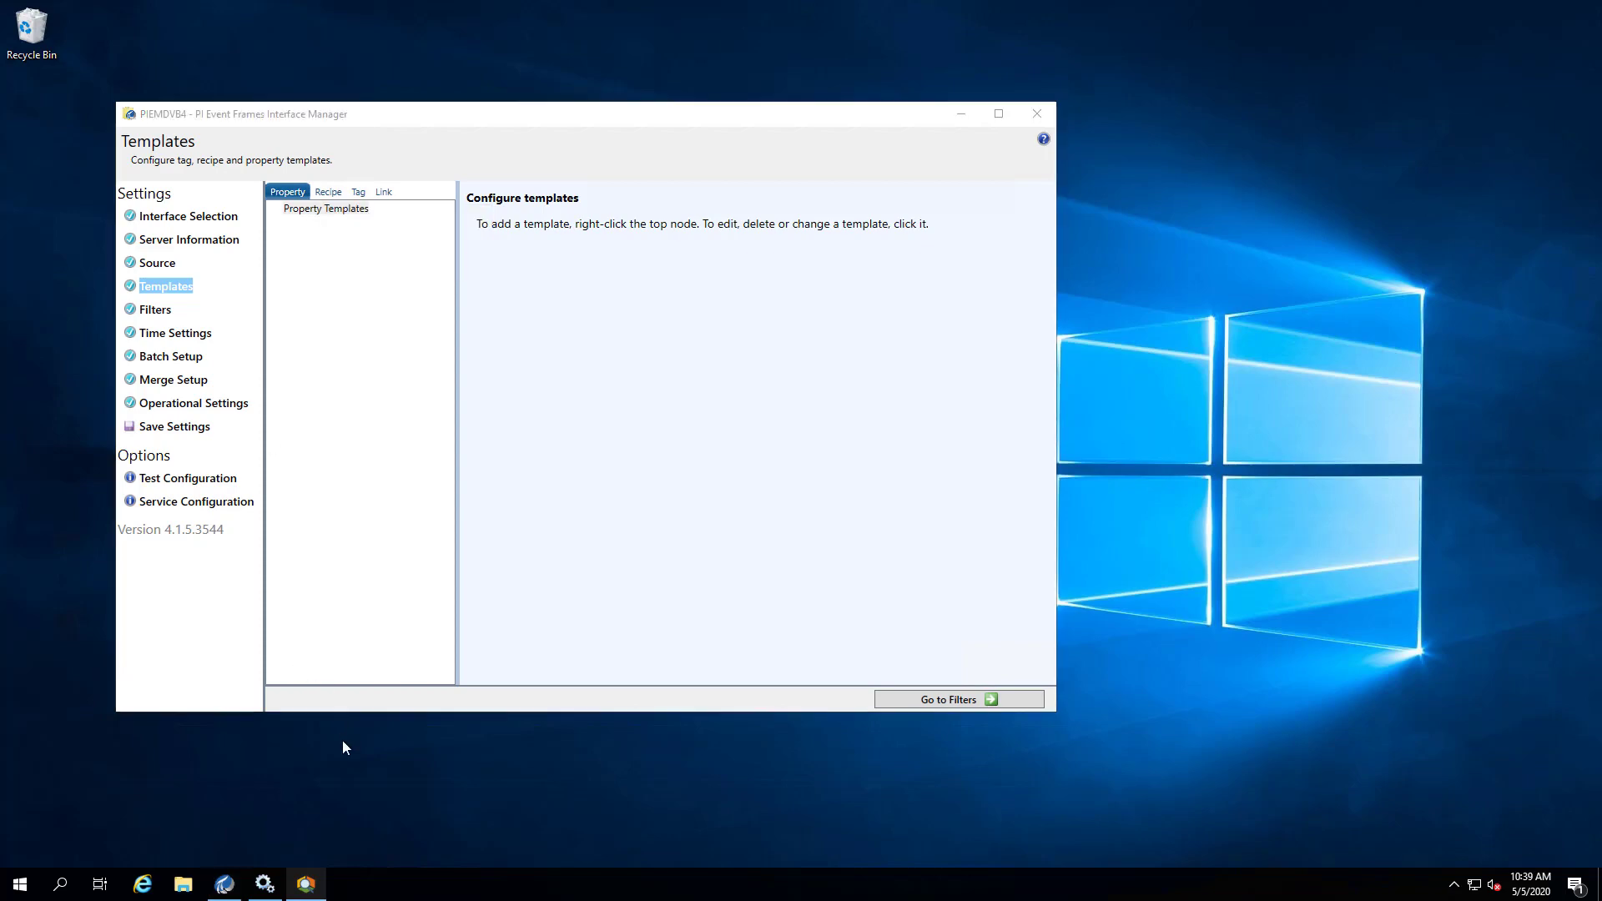
# Select the INITIALIZE event frame under MyBatchID > MY-PROCESS and view its empty Attributes list.
pyautogui.click(309, 887)
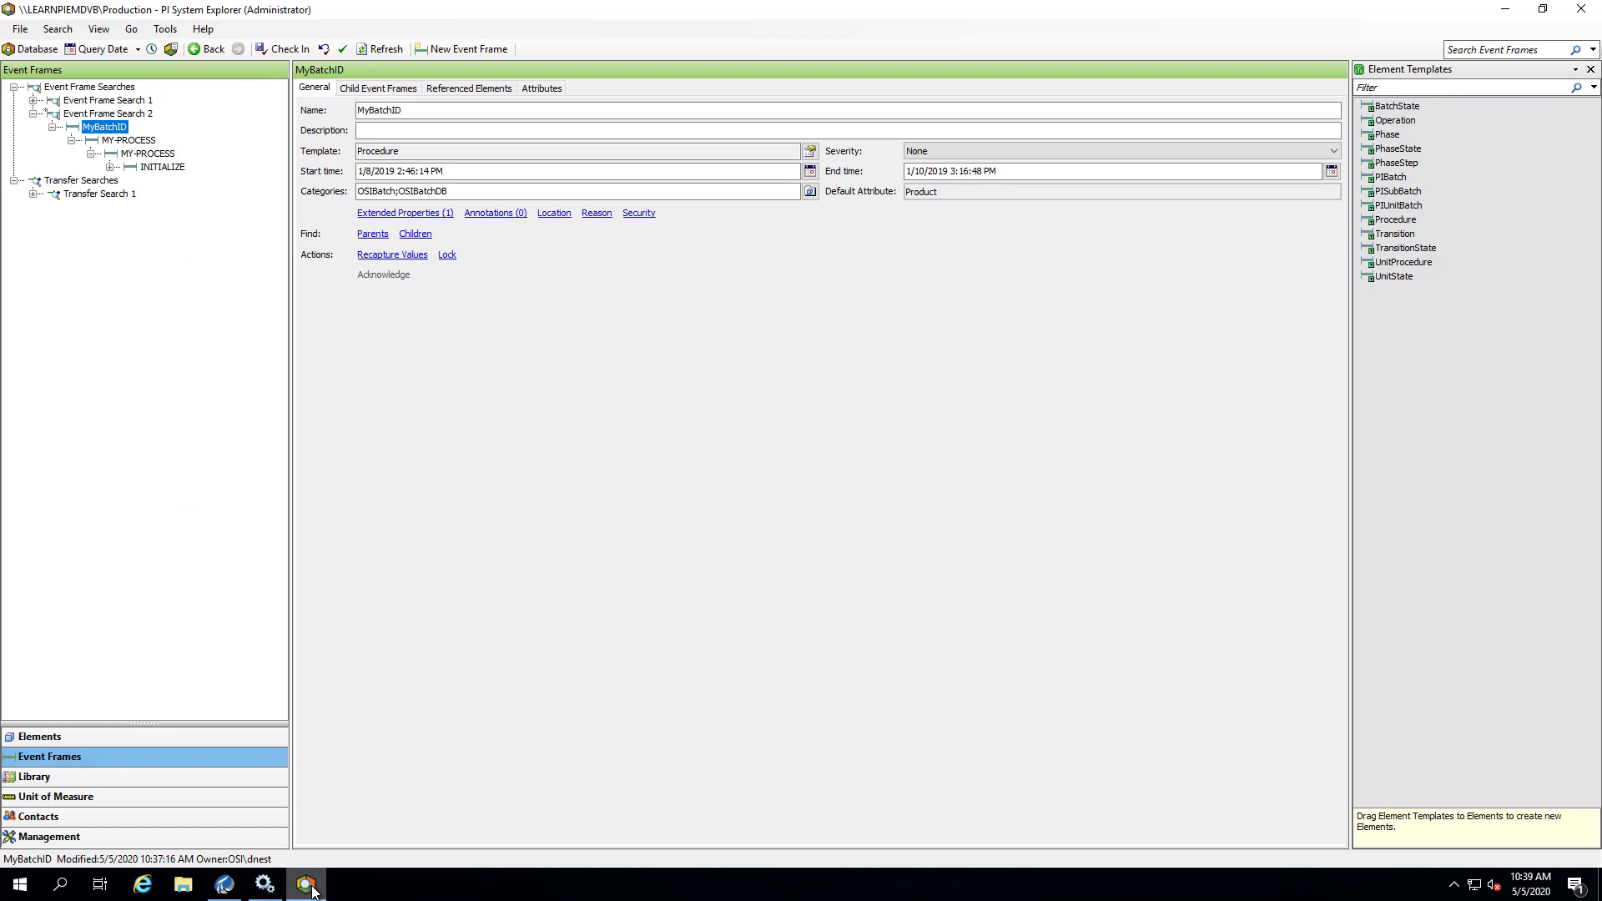
pyautogui.click(163, 169)
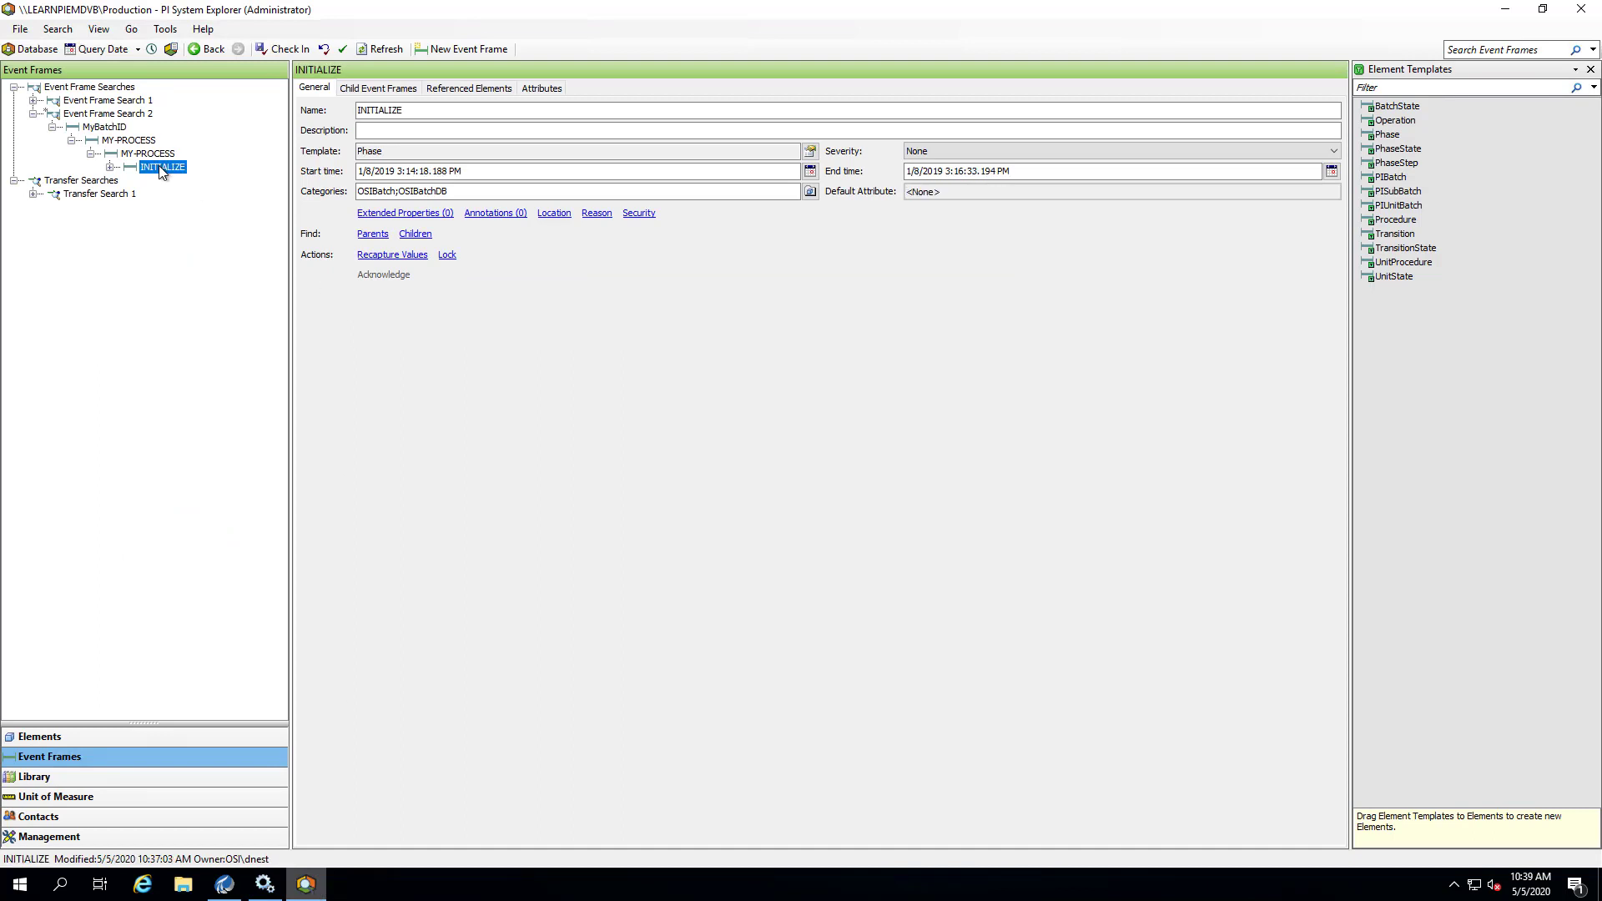
pyautogui.click(543, 89)
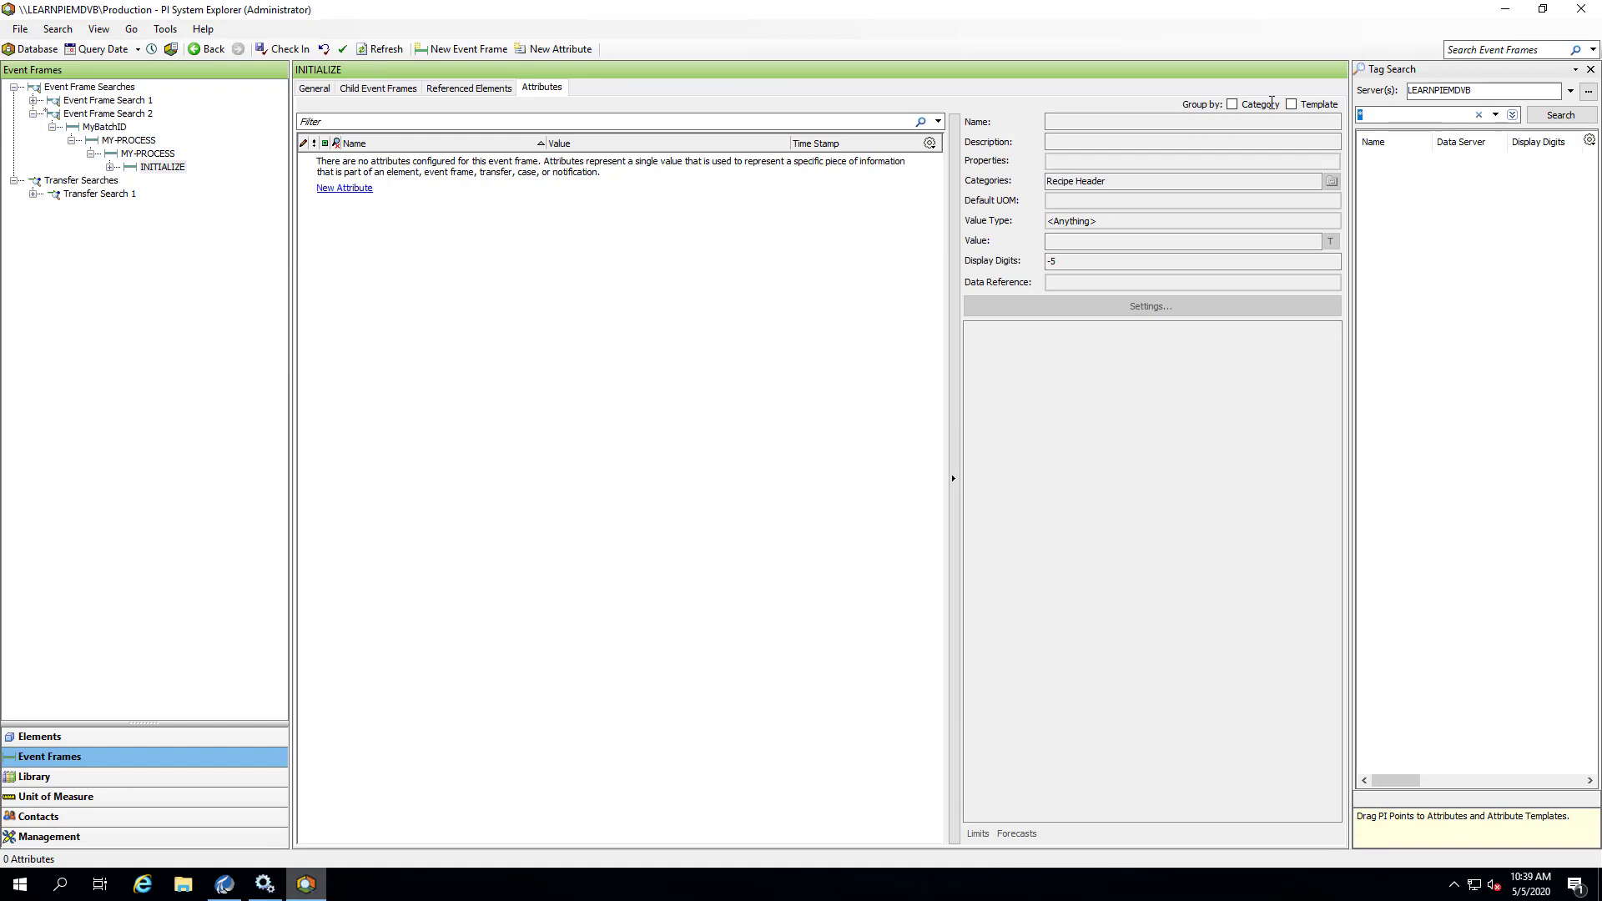
# Add the default property templates PROPERTY[1] and PROPERTY[2] in the Interface Manager.
pyautogui.click(1507, 13)
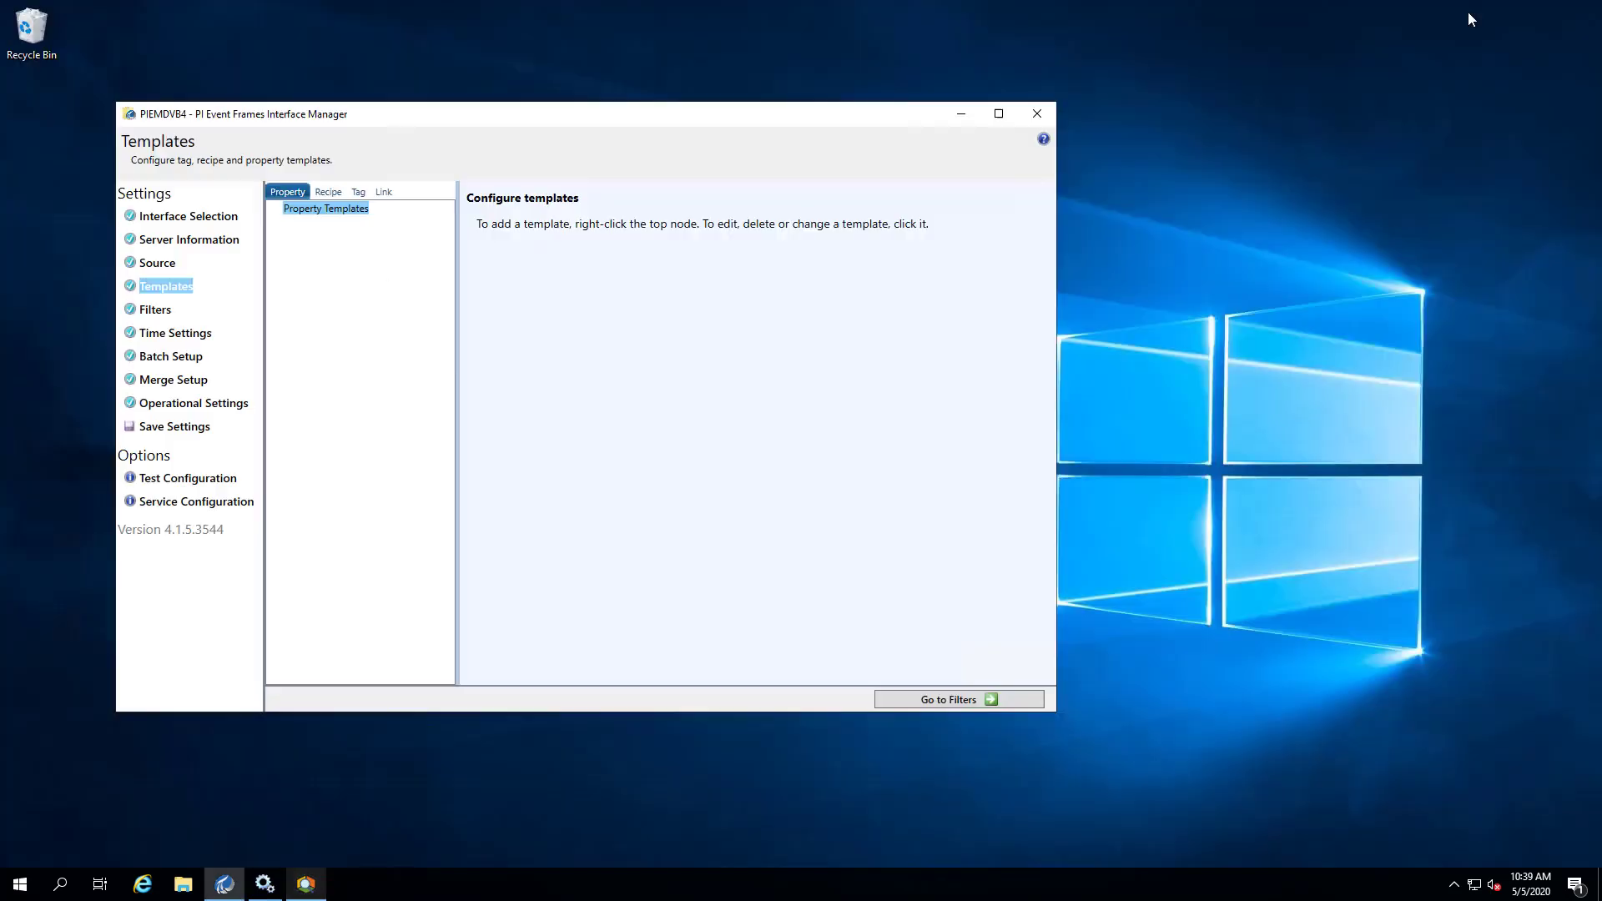
pyautogui.rightClick(308, 210)
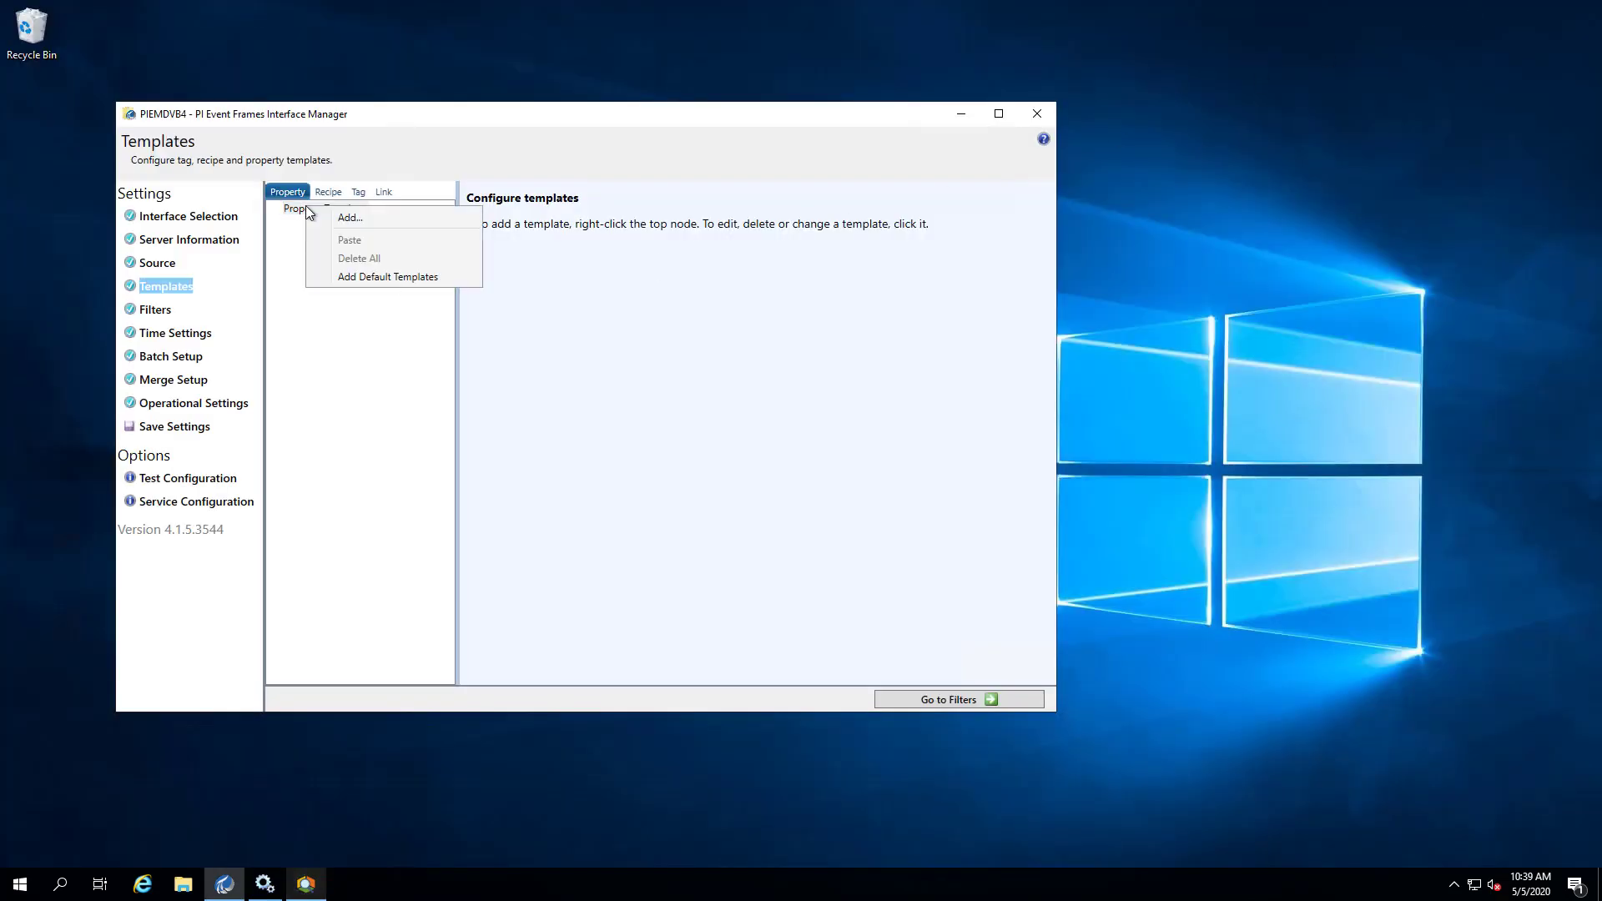
pyautogui.click(356, 277)
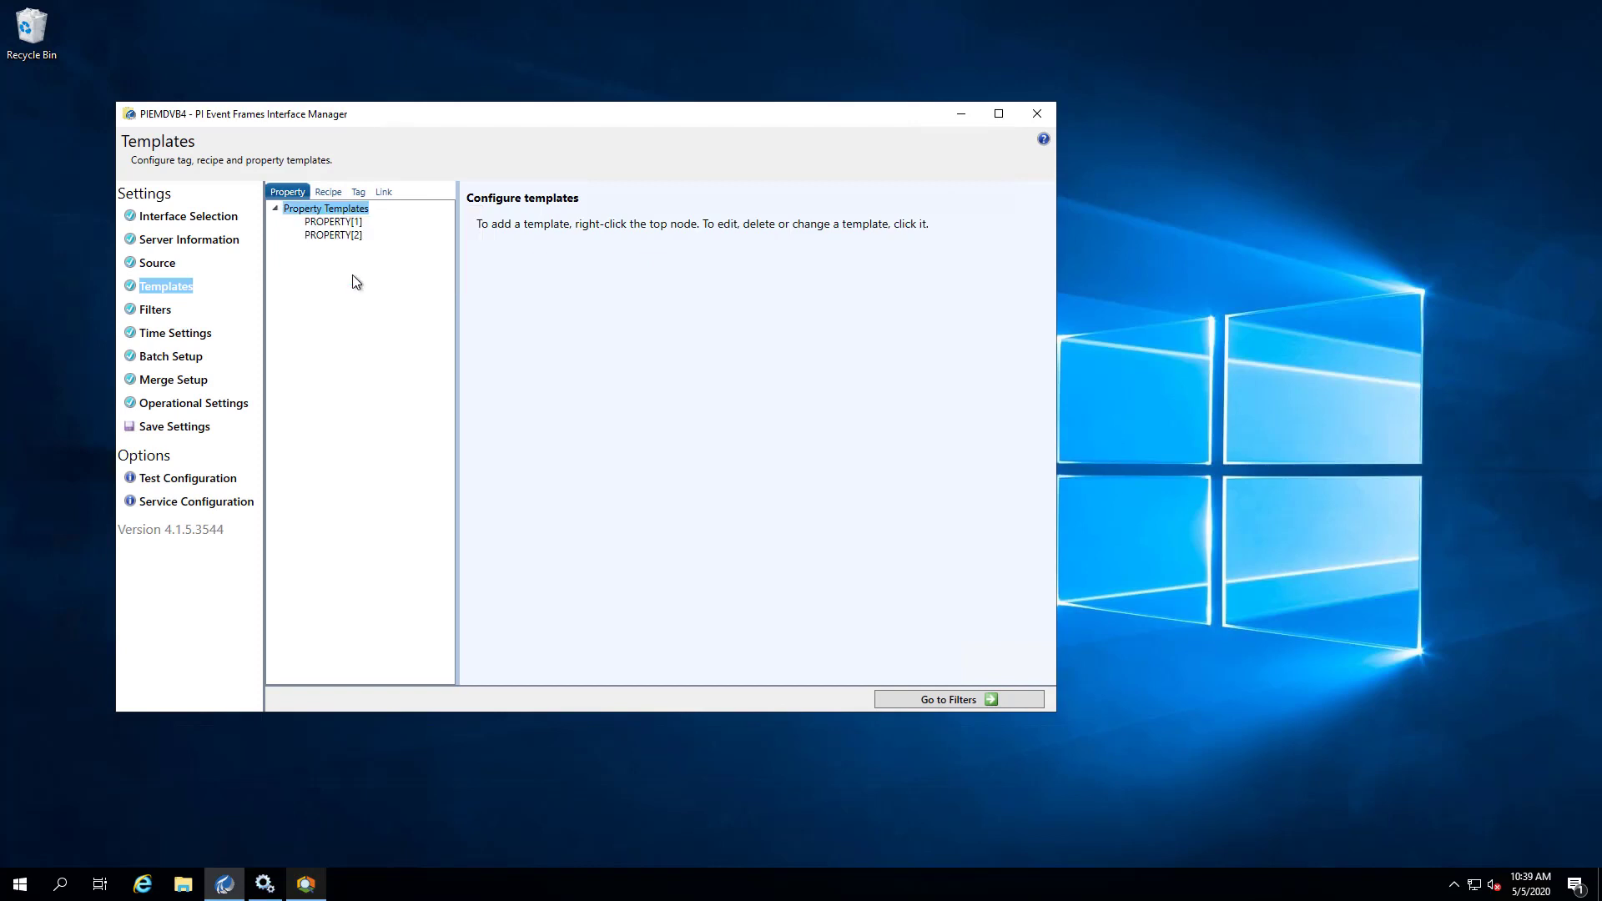
# Review the Recipe Value trigger of PROPERTY[1] and the Report trigger of PROPERTY[2].
pyautogui.click(338, 224)
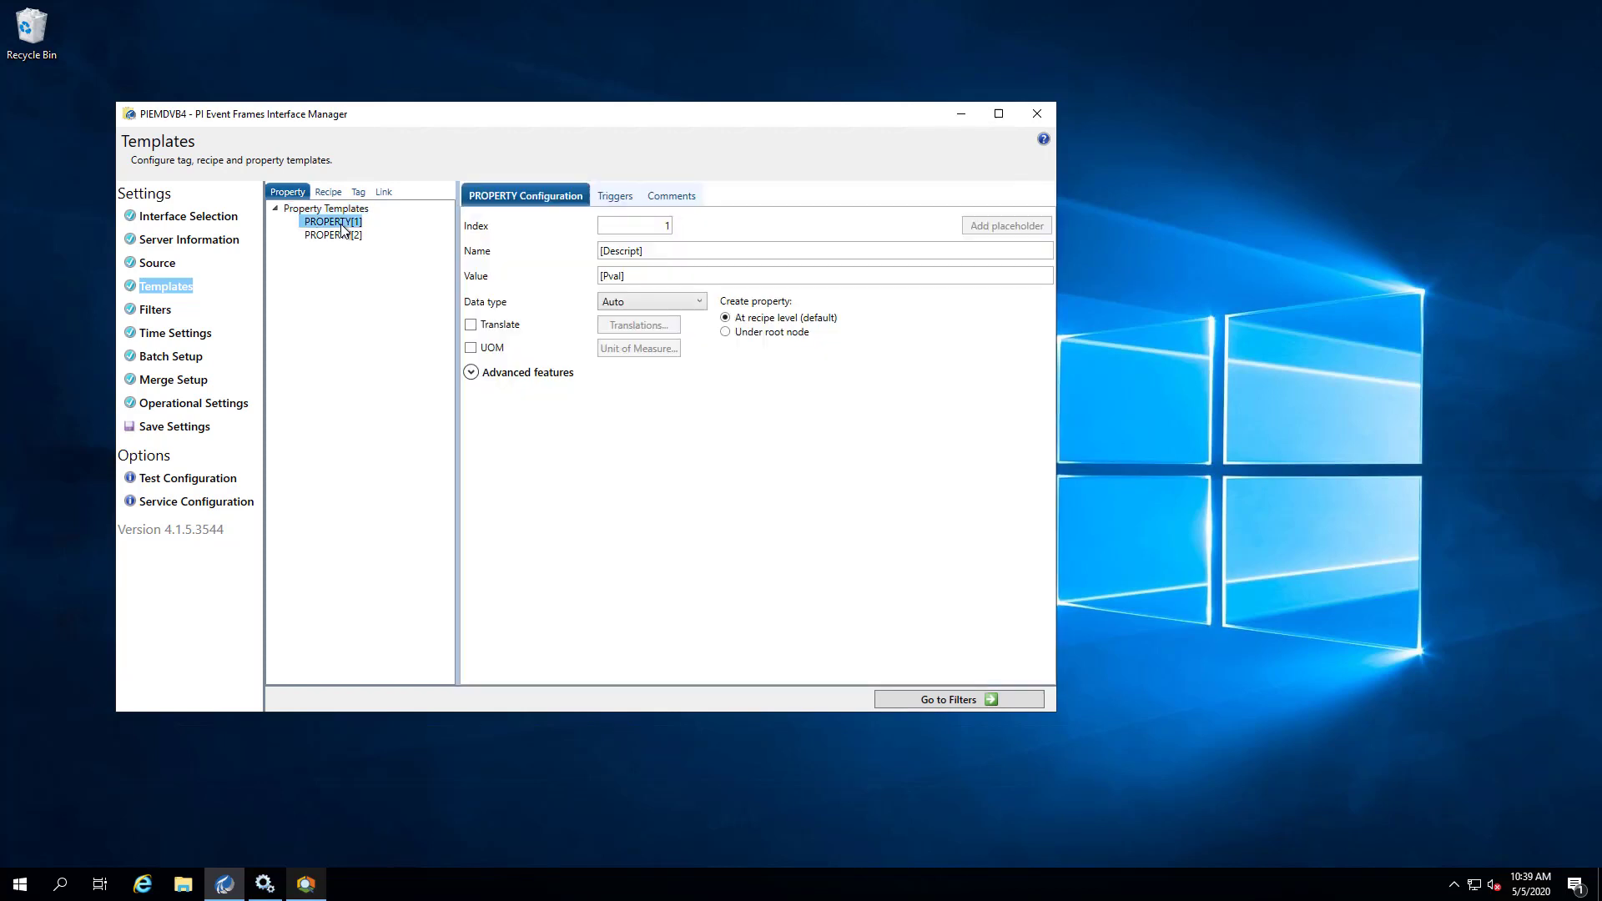
pyautogui.click(618, 196)
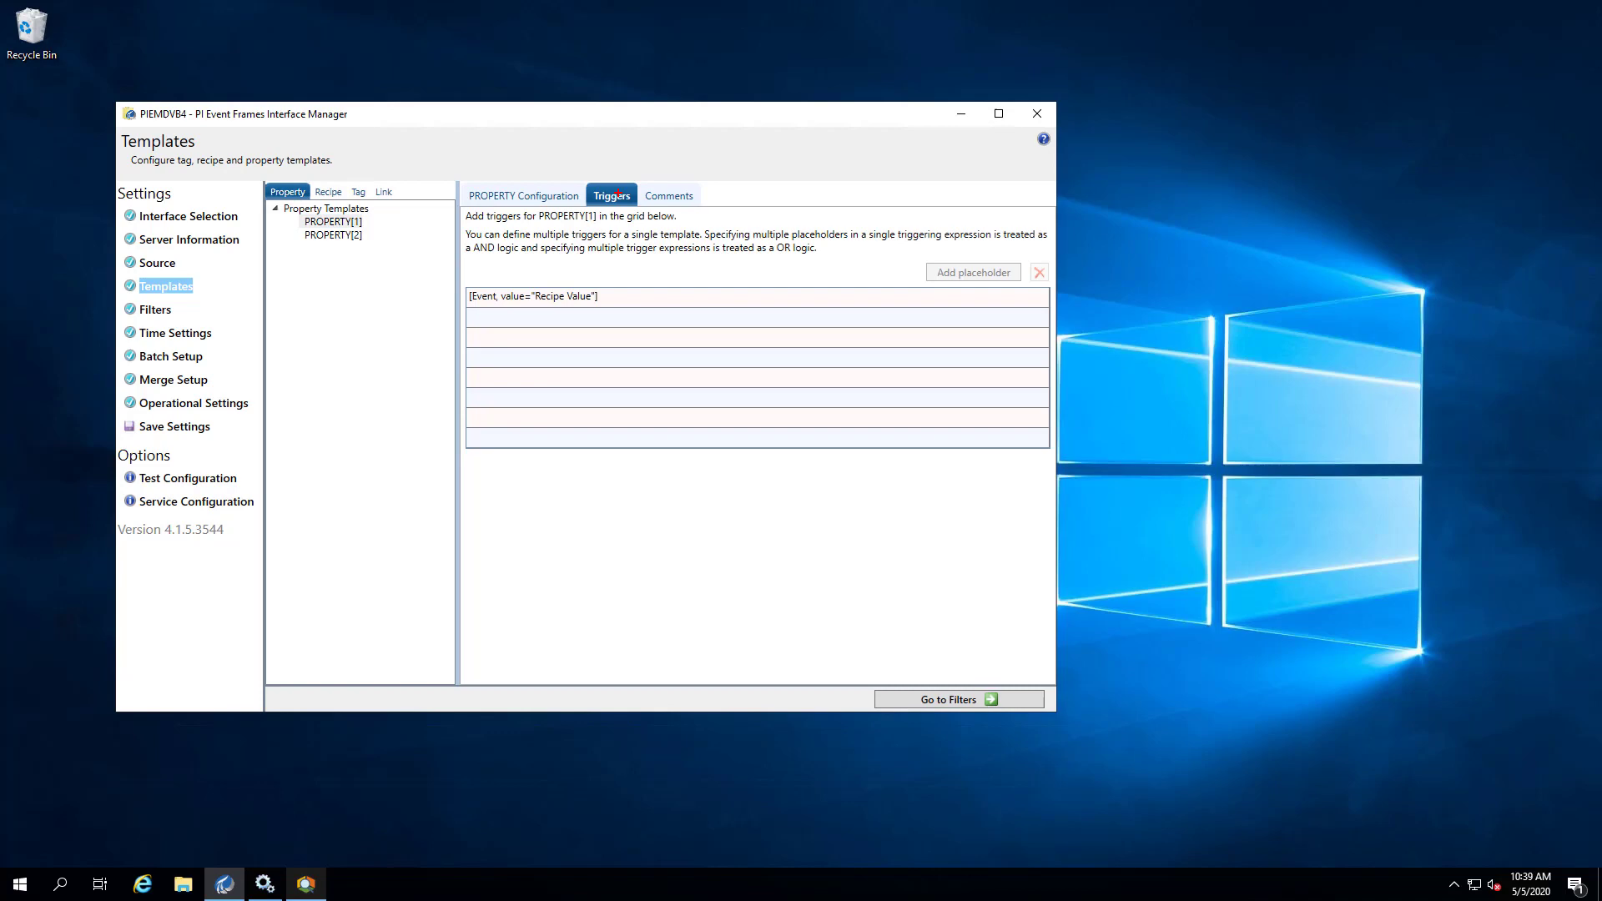
pyautogui.moveTo(433, 275); pyautogui.dragTo(627, 314)
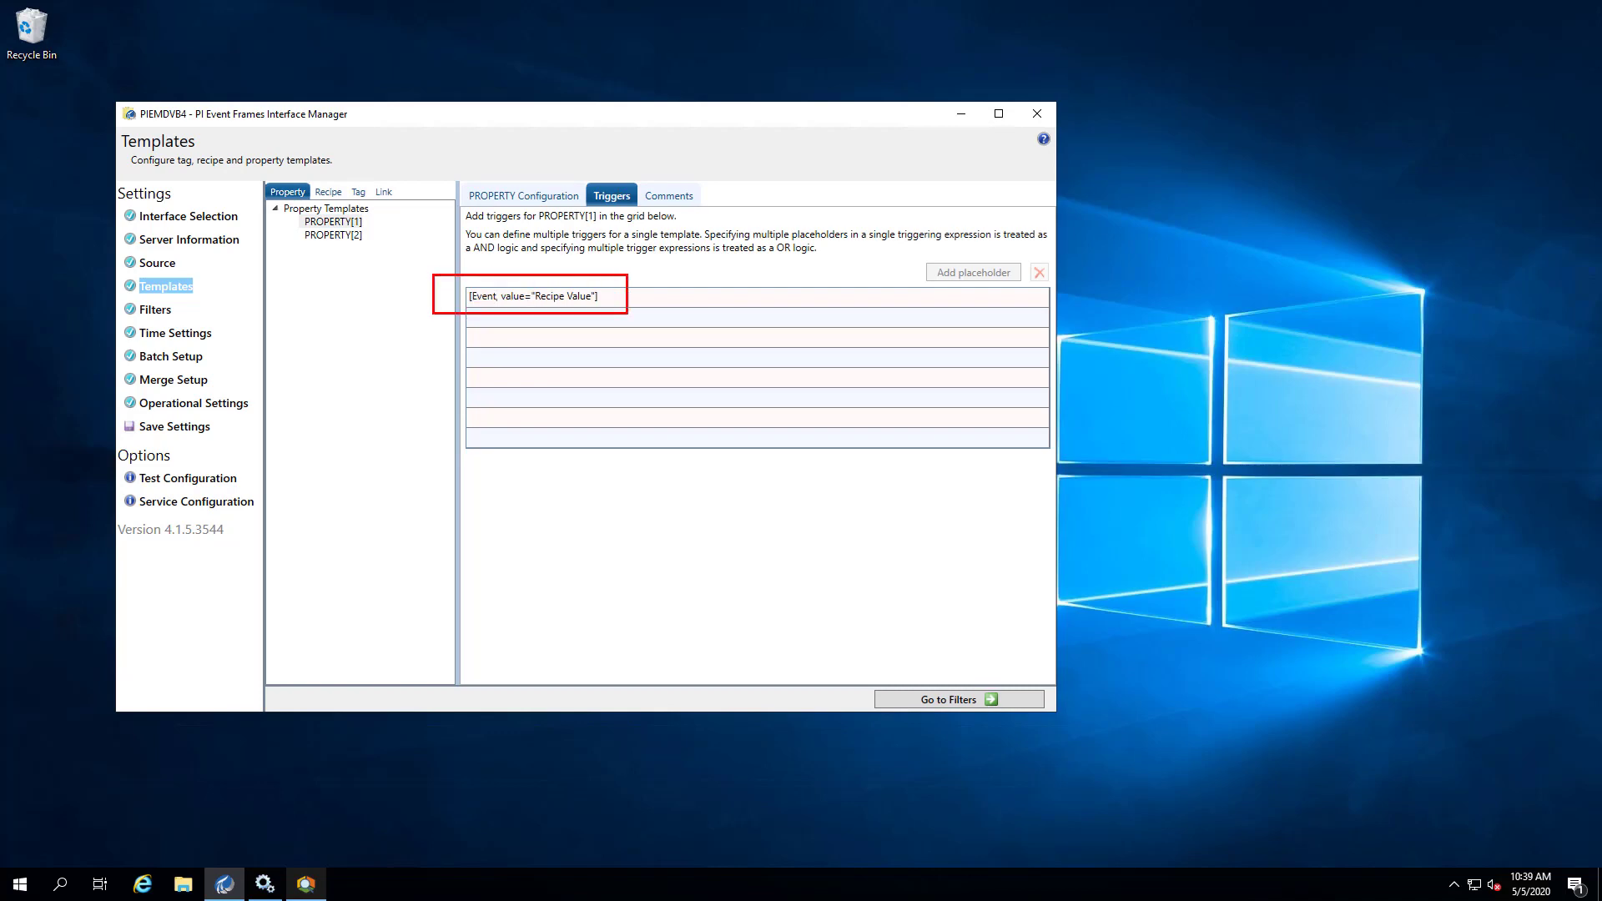
pyautogui.press('Escape')
pyautogui.click(353, 237)
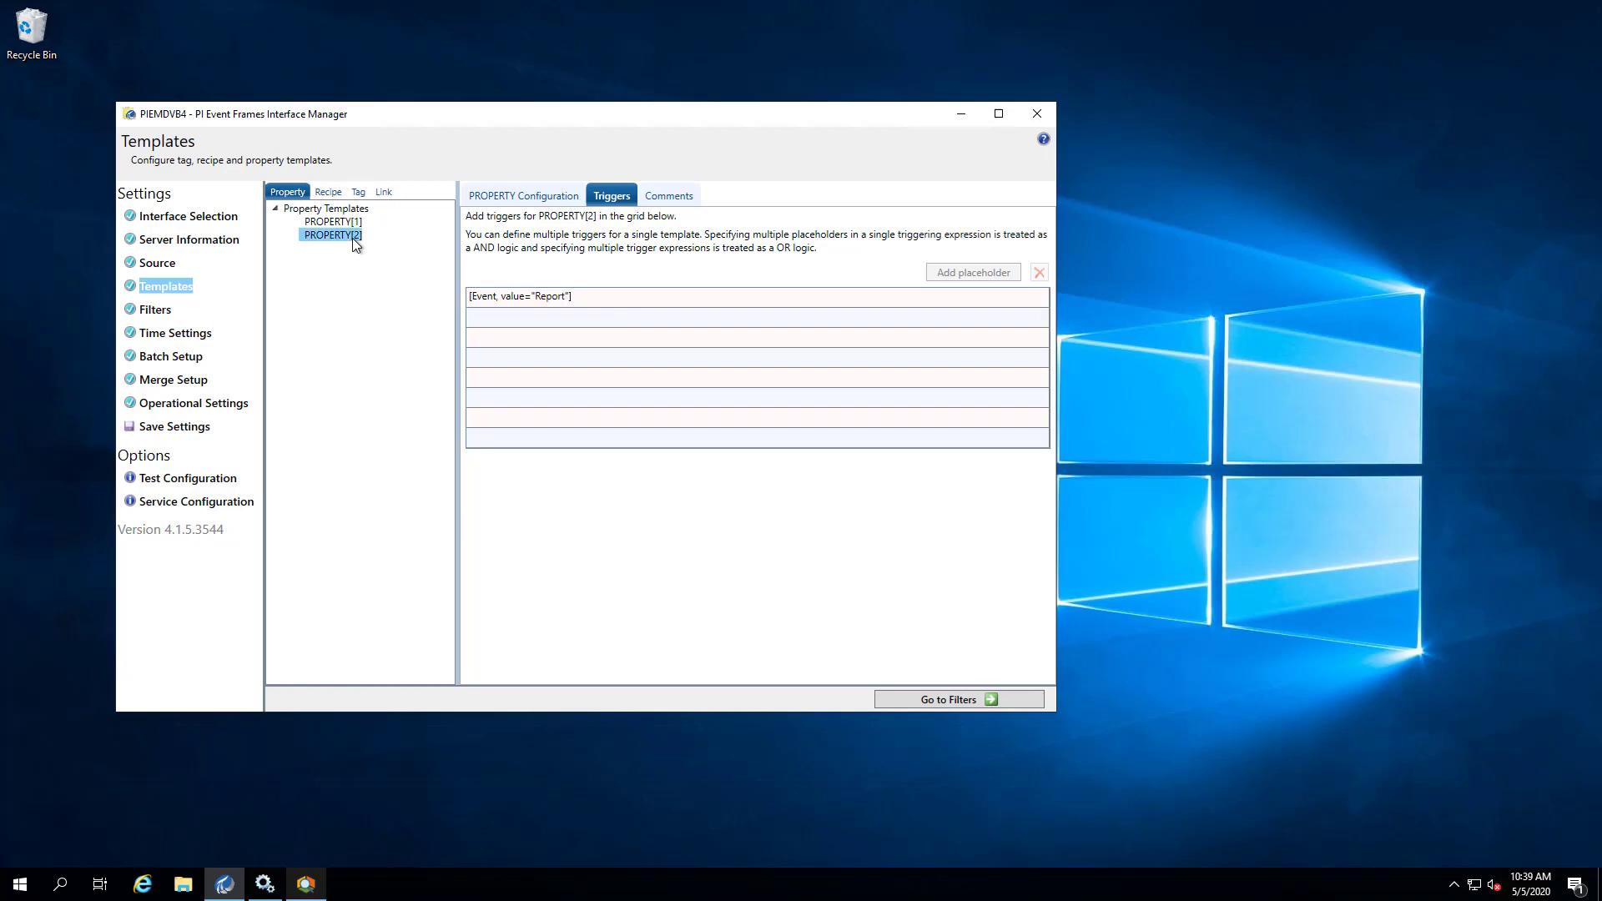
pyautogui.moveTo(449, 274)
pyautogui.mouseDown()
pyautogui.moveTo(538, 316)
pyautogui.moveTo(601, 316)
pyautogui.mouseUp()
# Review PROPERTY[2]'s Name [Descript], Value [Pval] and Auto data type, then its triggers.
pyautogui.click(492, 200)
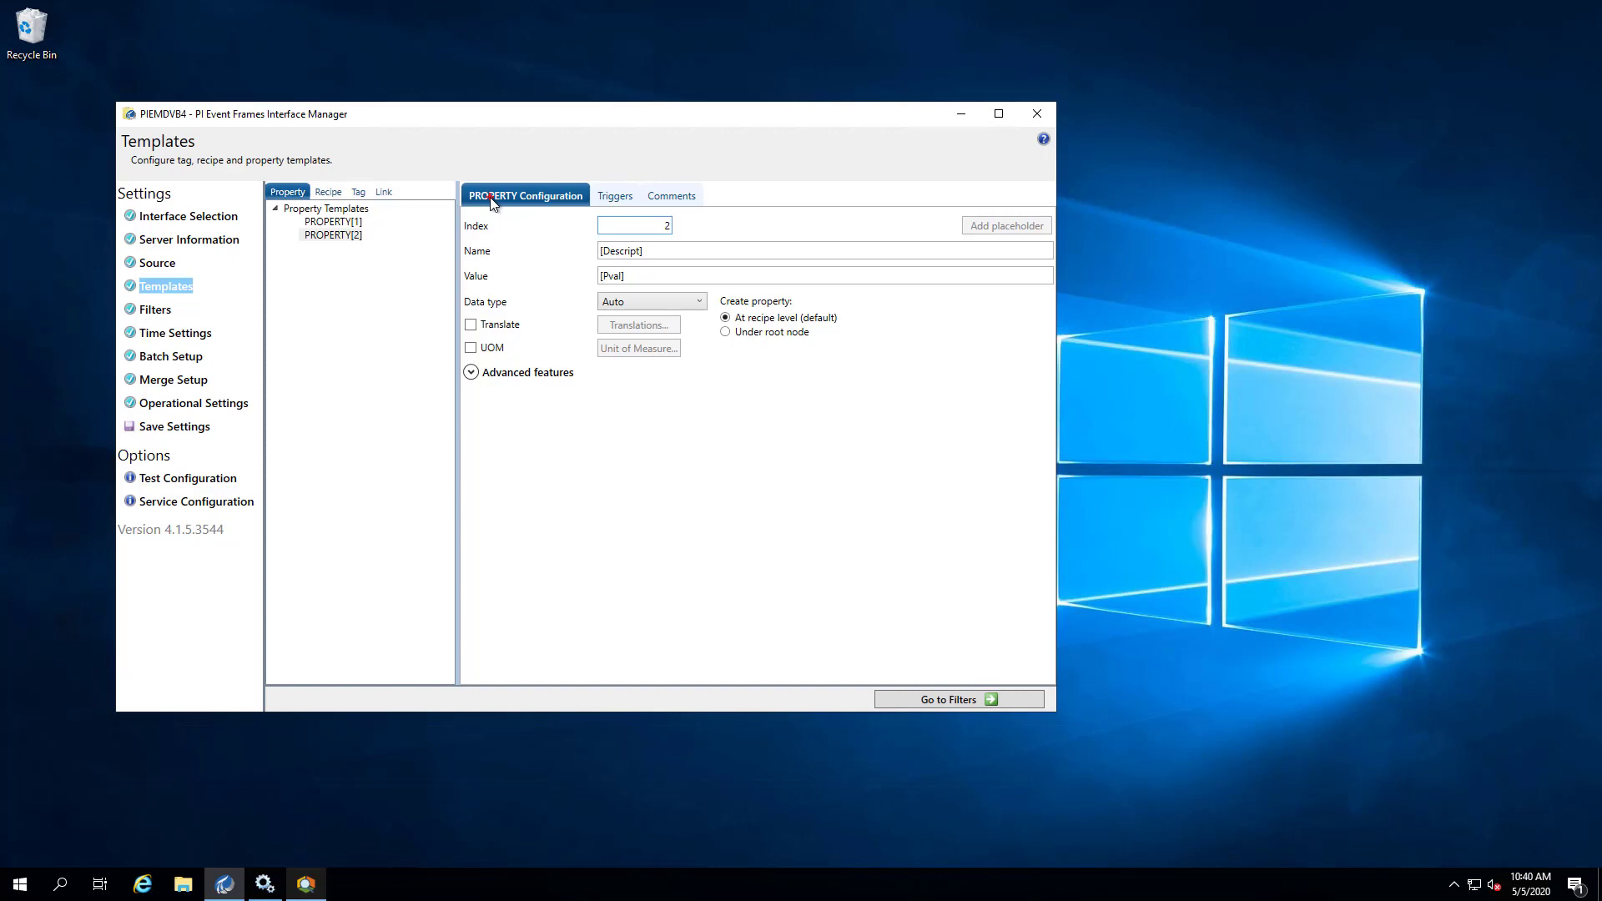
pyautogui.moveTo(453, 240); pyautogui.dragTo(678, 264)
pyautogui.moveTo(438, 256); pyautogui.dragTo(654, 292)
pyautogui.moveTo(265, 180); pyautogui.dragTo(317, 203)
pyautogui.click(627, 199)
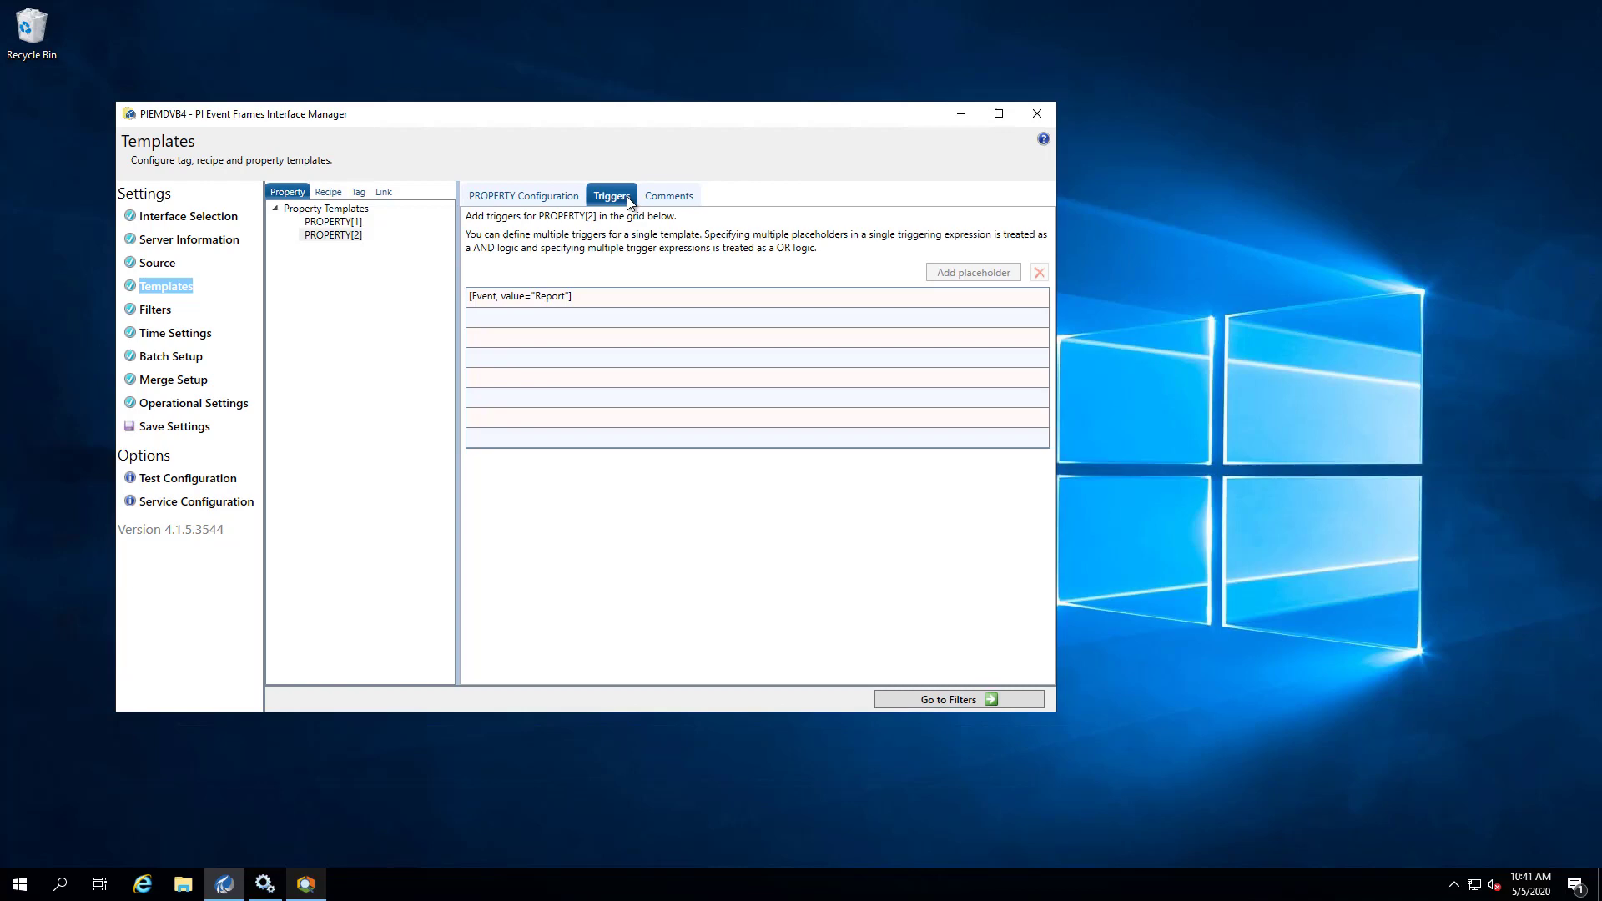
# Review PROPERTY[1]'s configuration: Name [Descript], Value [Pval], created at recipe level.
pyautogui.click(345, 223)
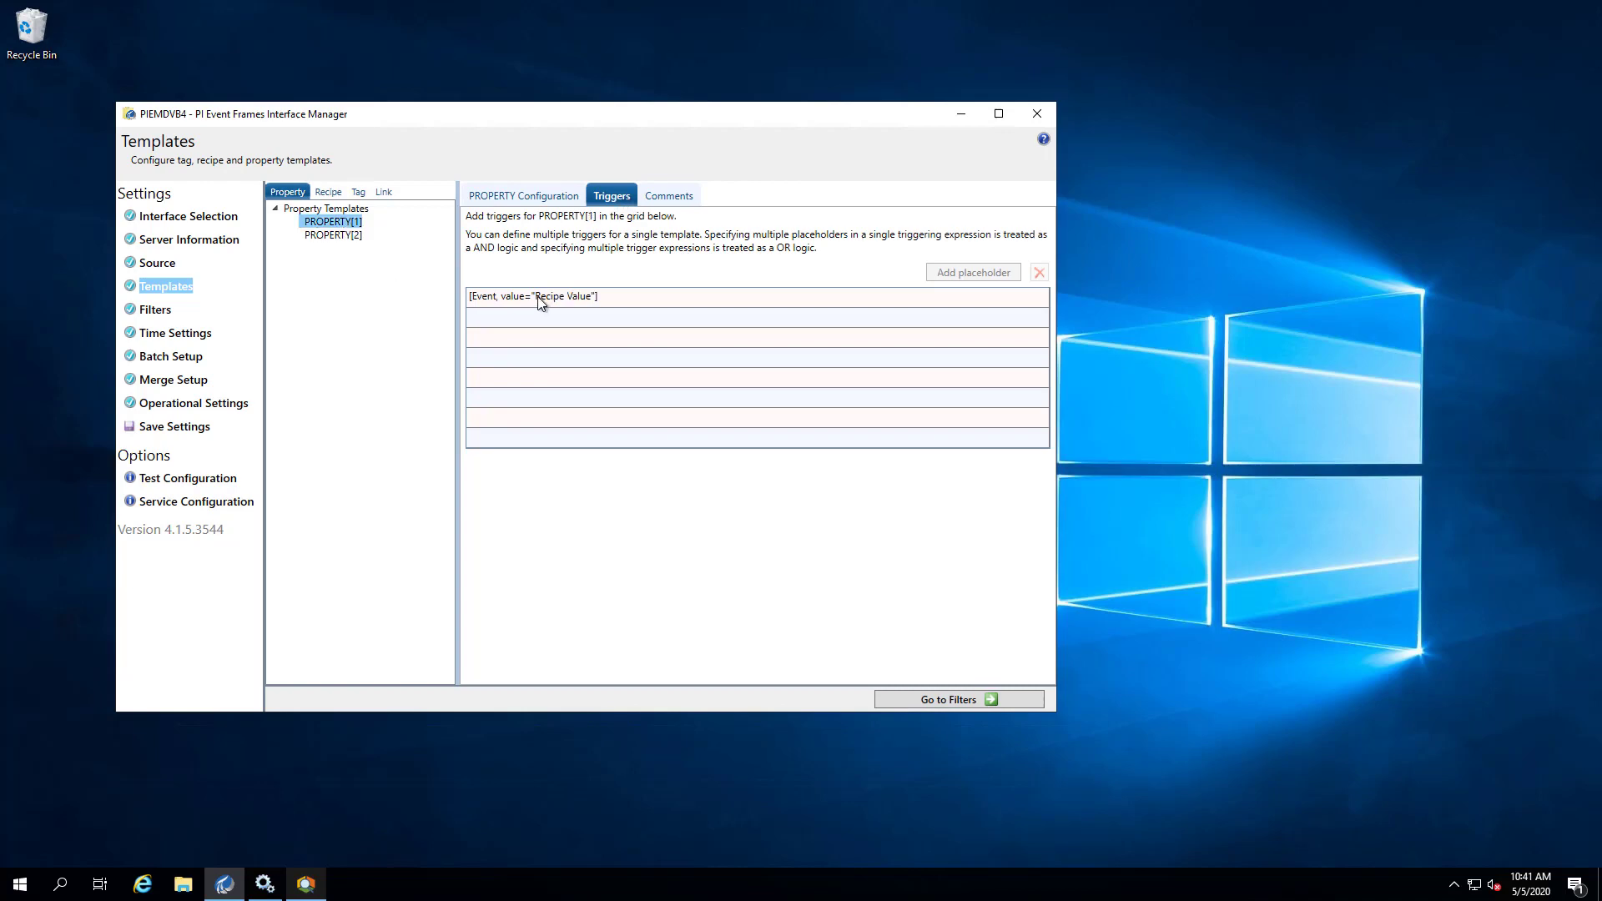
pyautogui.click(560, 194)
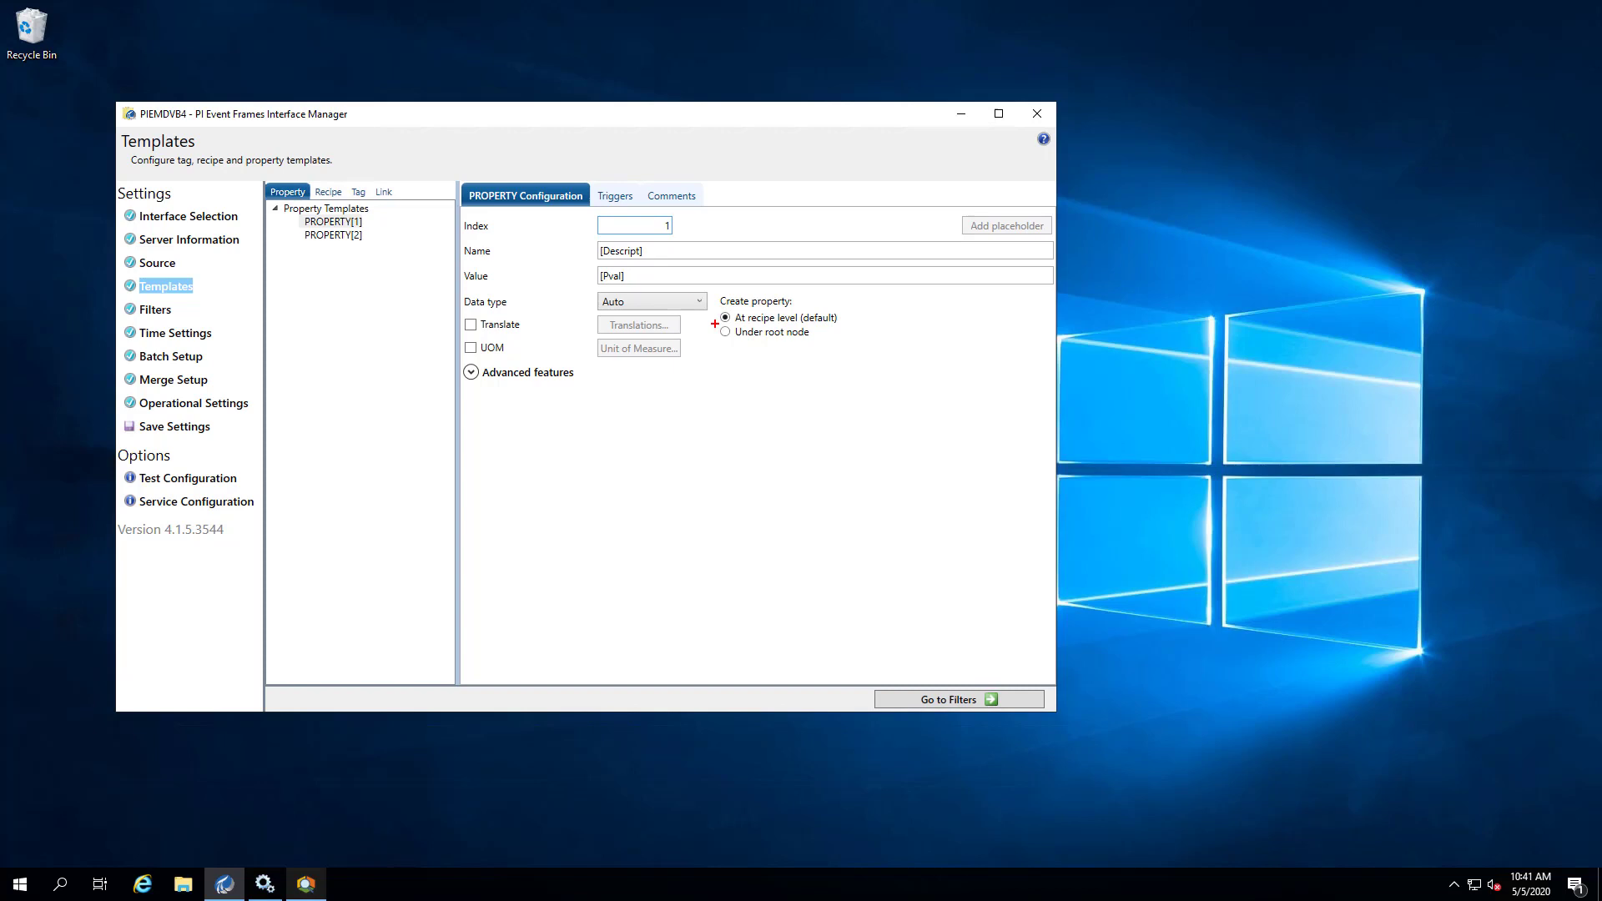
pyautogui.moveTo(715, 324); pyautogui.dragTo(820, 349)
pyautogui.press('Escape')
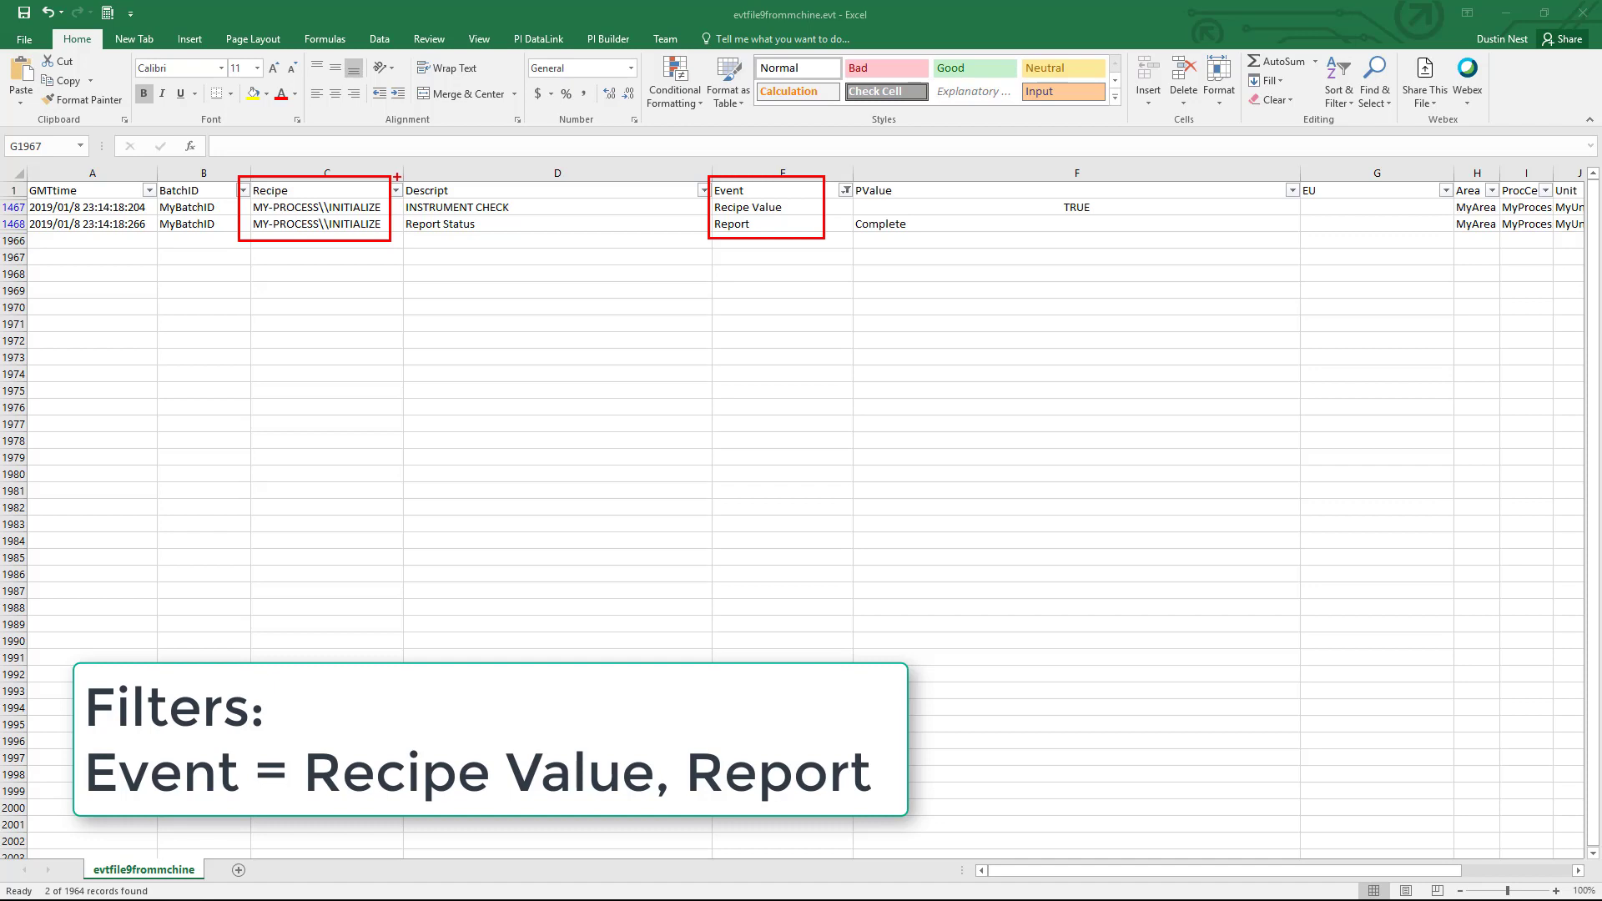
# Inspect the Descript and PValue columns of the INITIALIZE rows: INSTRUMENT CHECK and Report Status.
pyautogui.moveTo(397, 177); pyautogui.dragTo(541, 238)
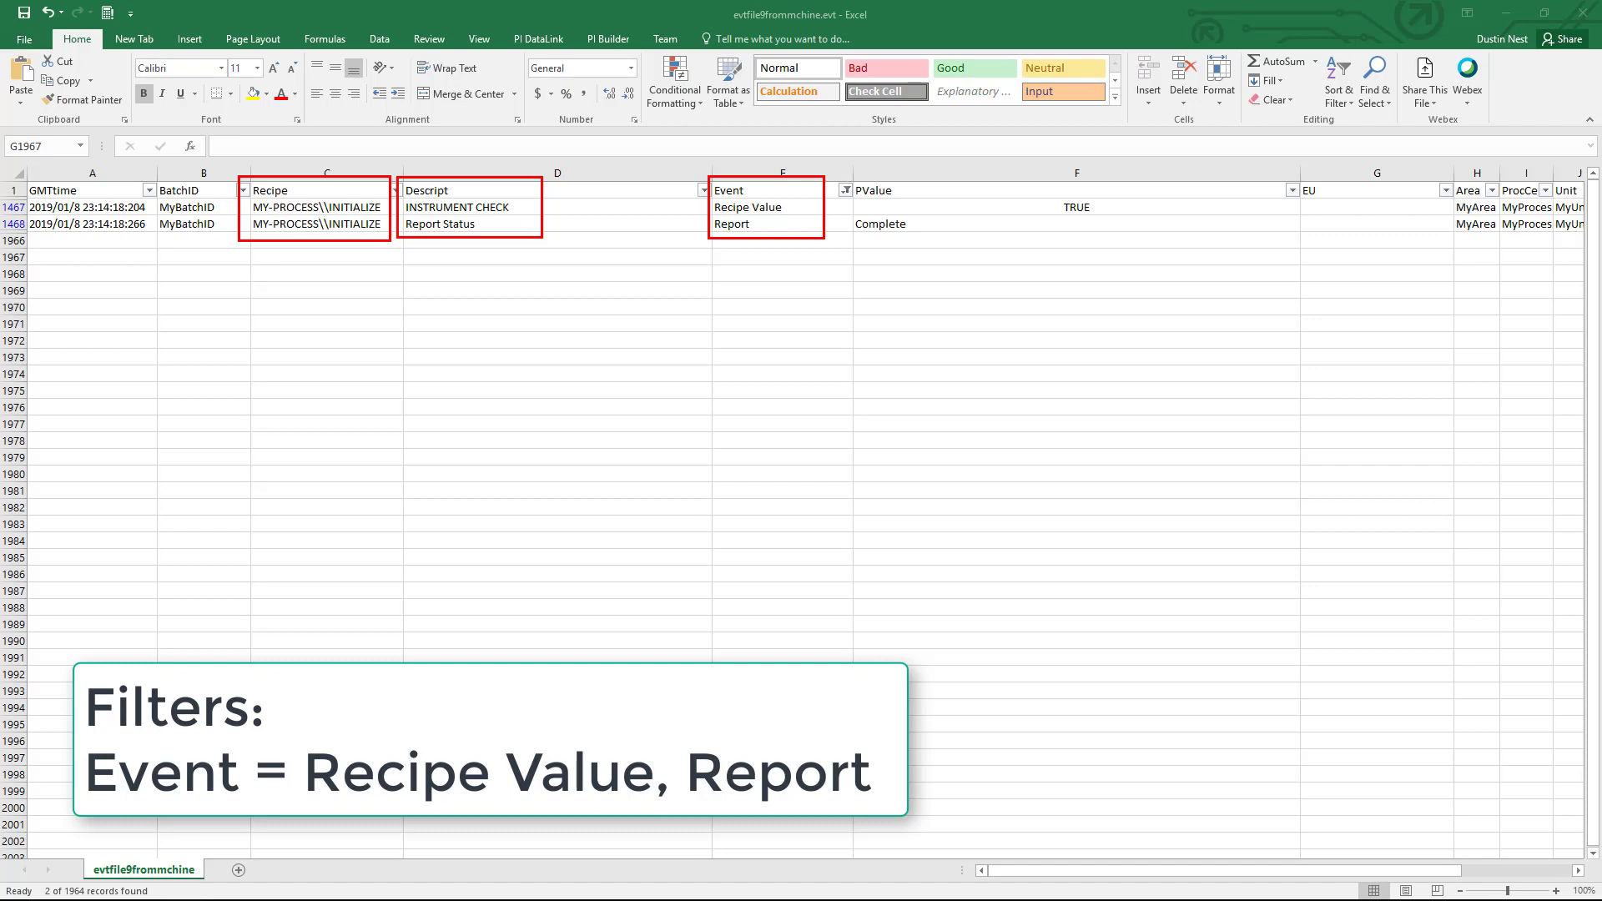
pyautogui.moveTo(841, 176)
pyautogui.mouseDown()
pyautogui.moveTo(856, 201)
pyautogui.moveTo(1121, 239)
pyautogui.mouseUp()
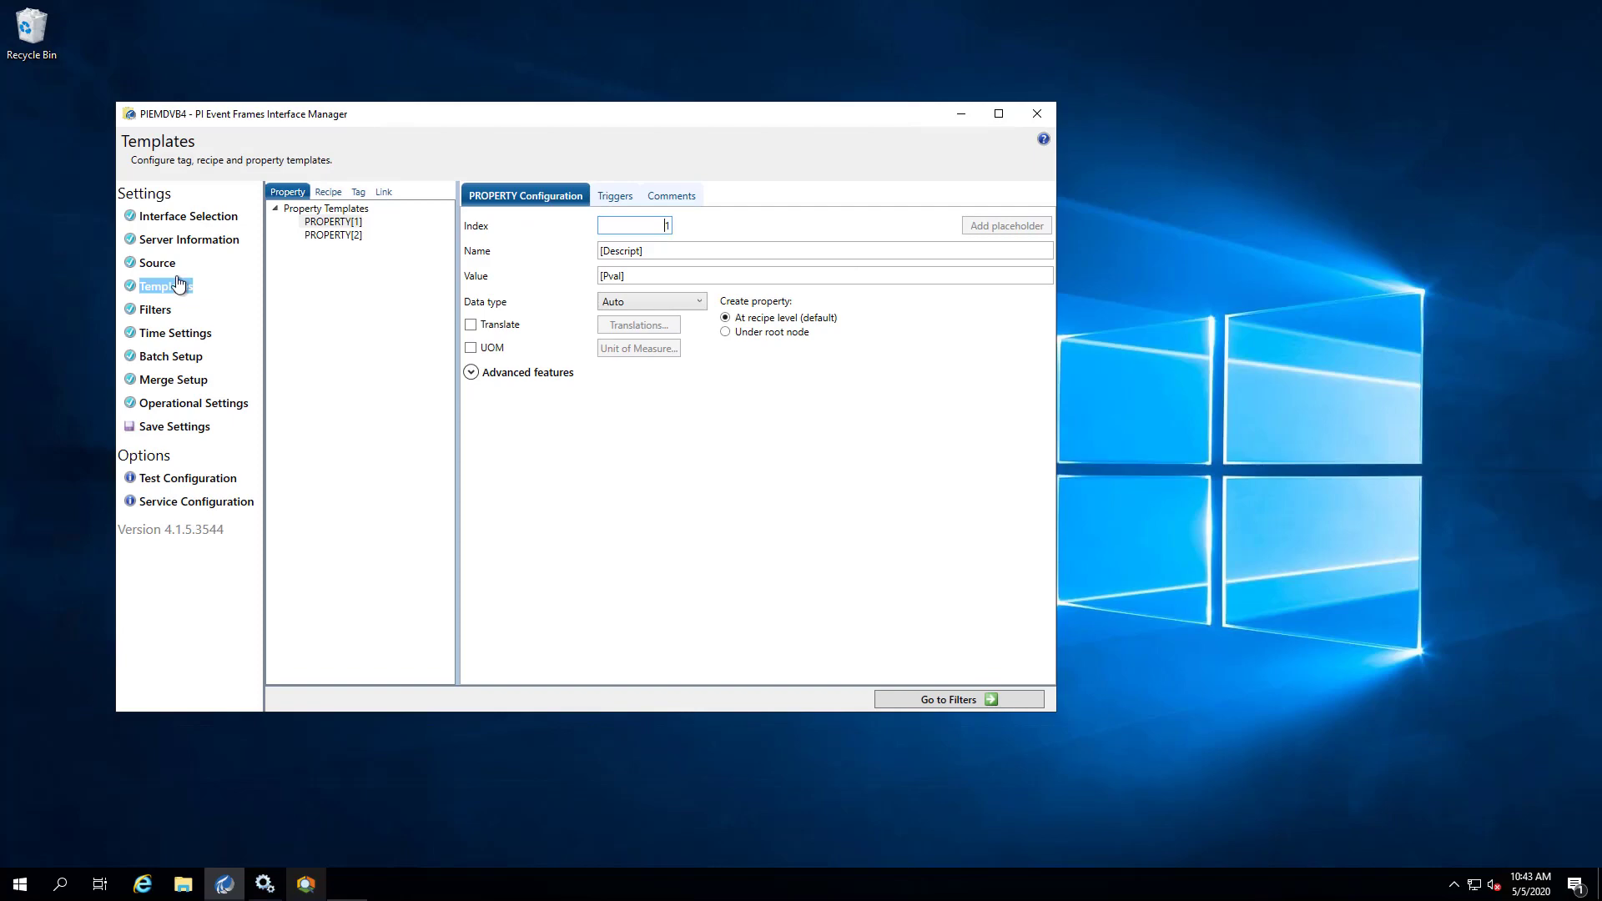
# Save the interface settings and restart the PIEMDVB4 service from Services.
pyautogui.click(161, 431)
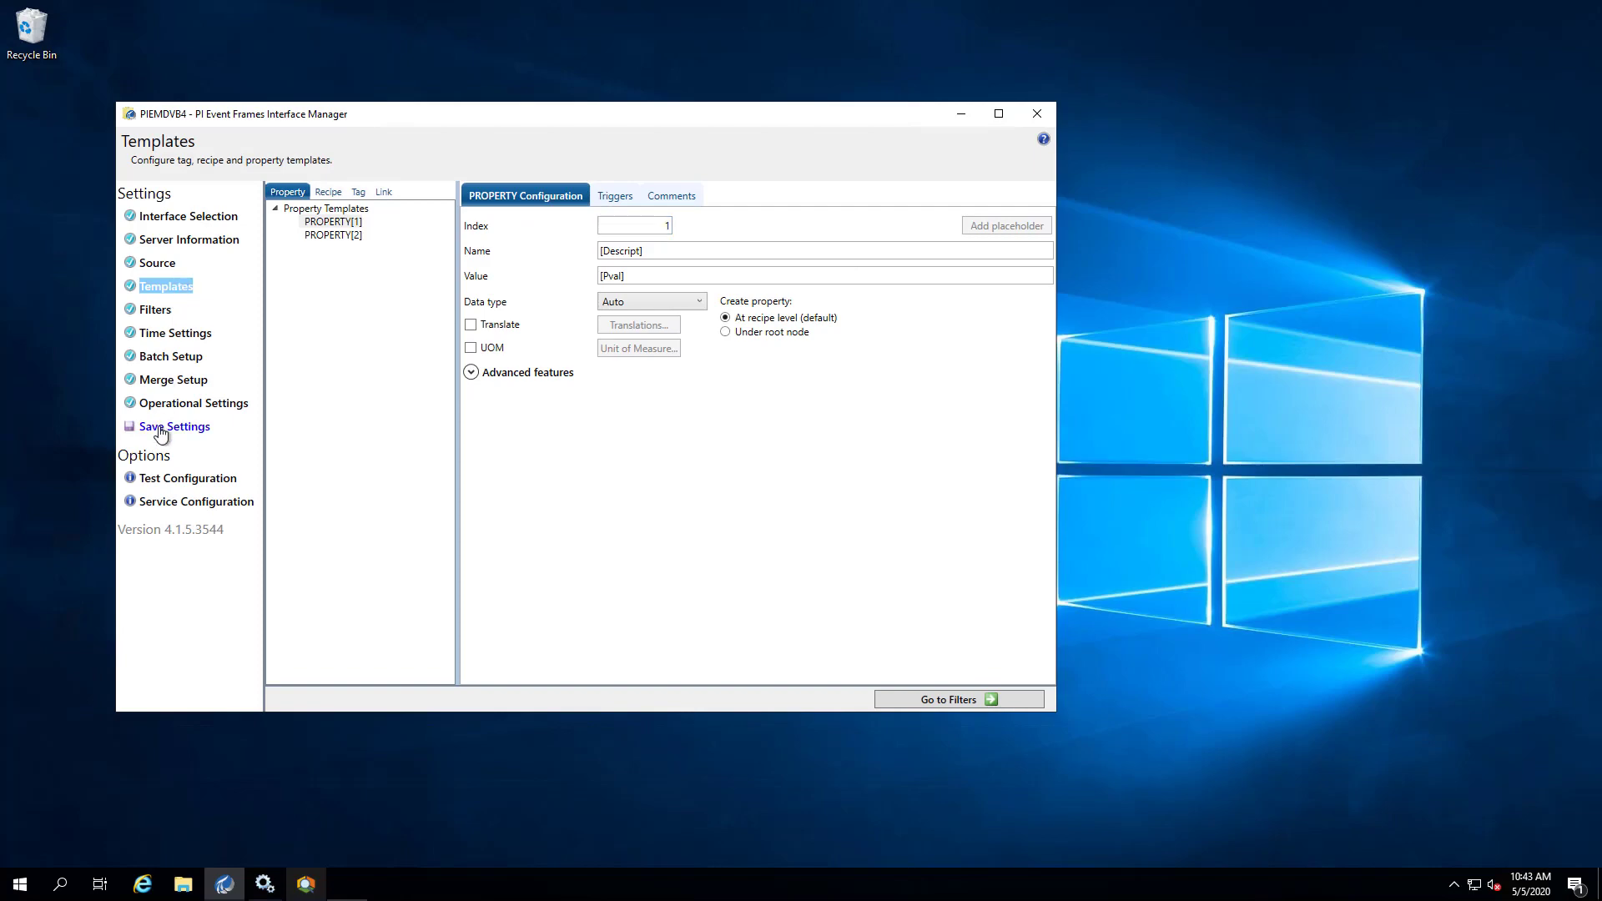
pyautogui.click(265, 884)
pyautogui.rightClick(818, 668)
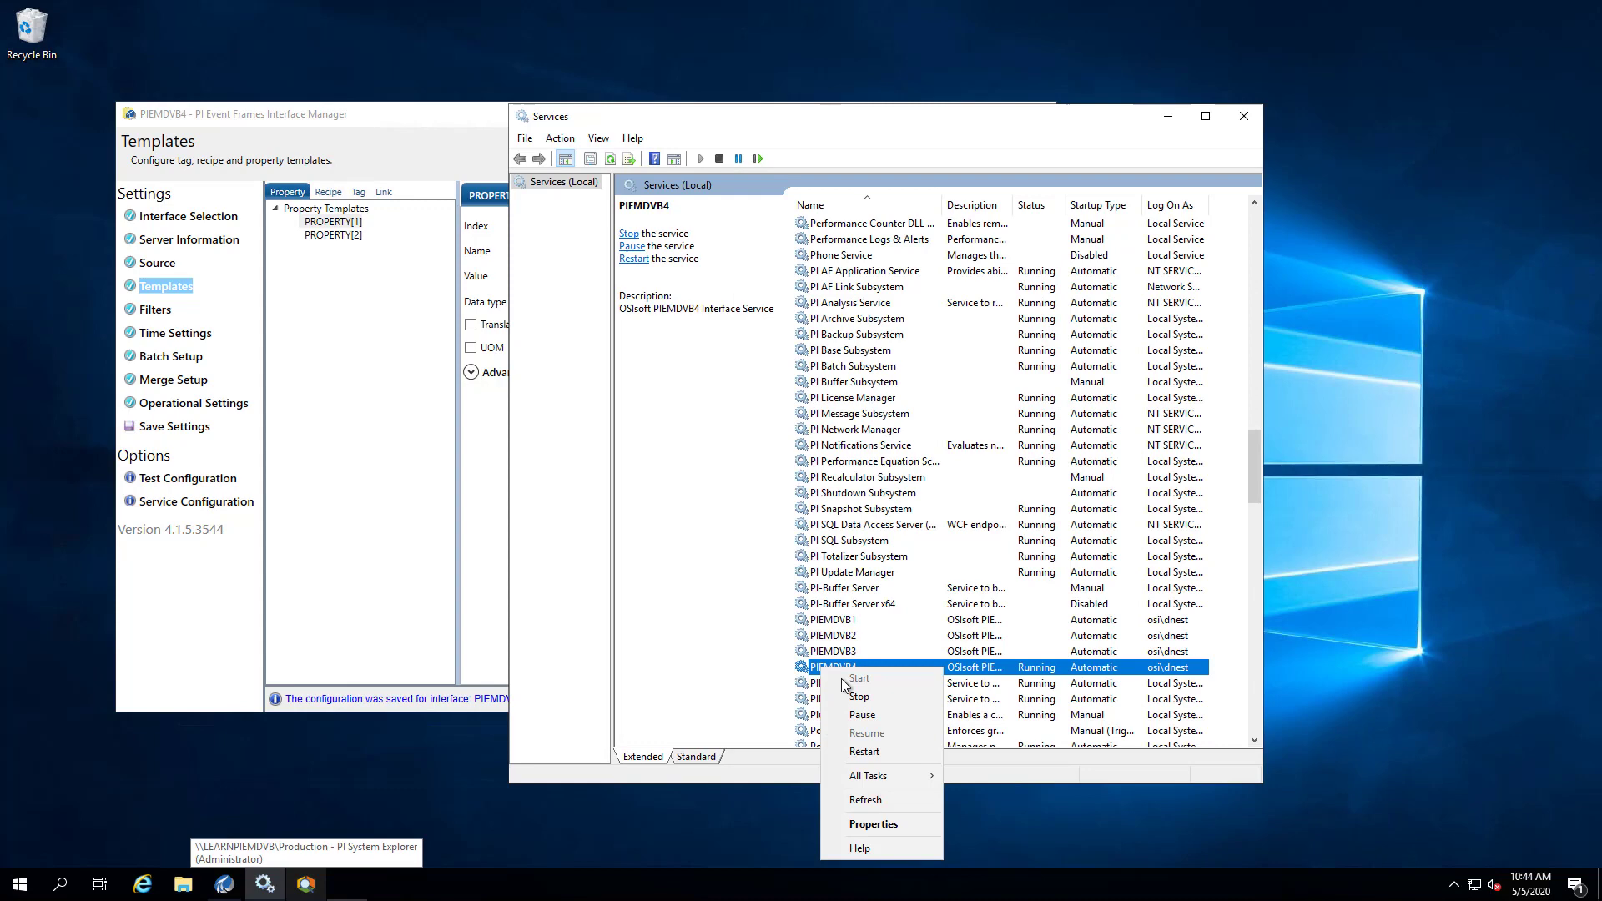
pyautogui.click(859, 751)
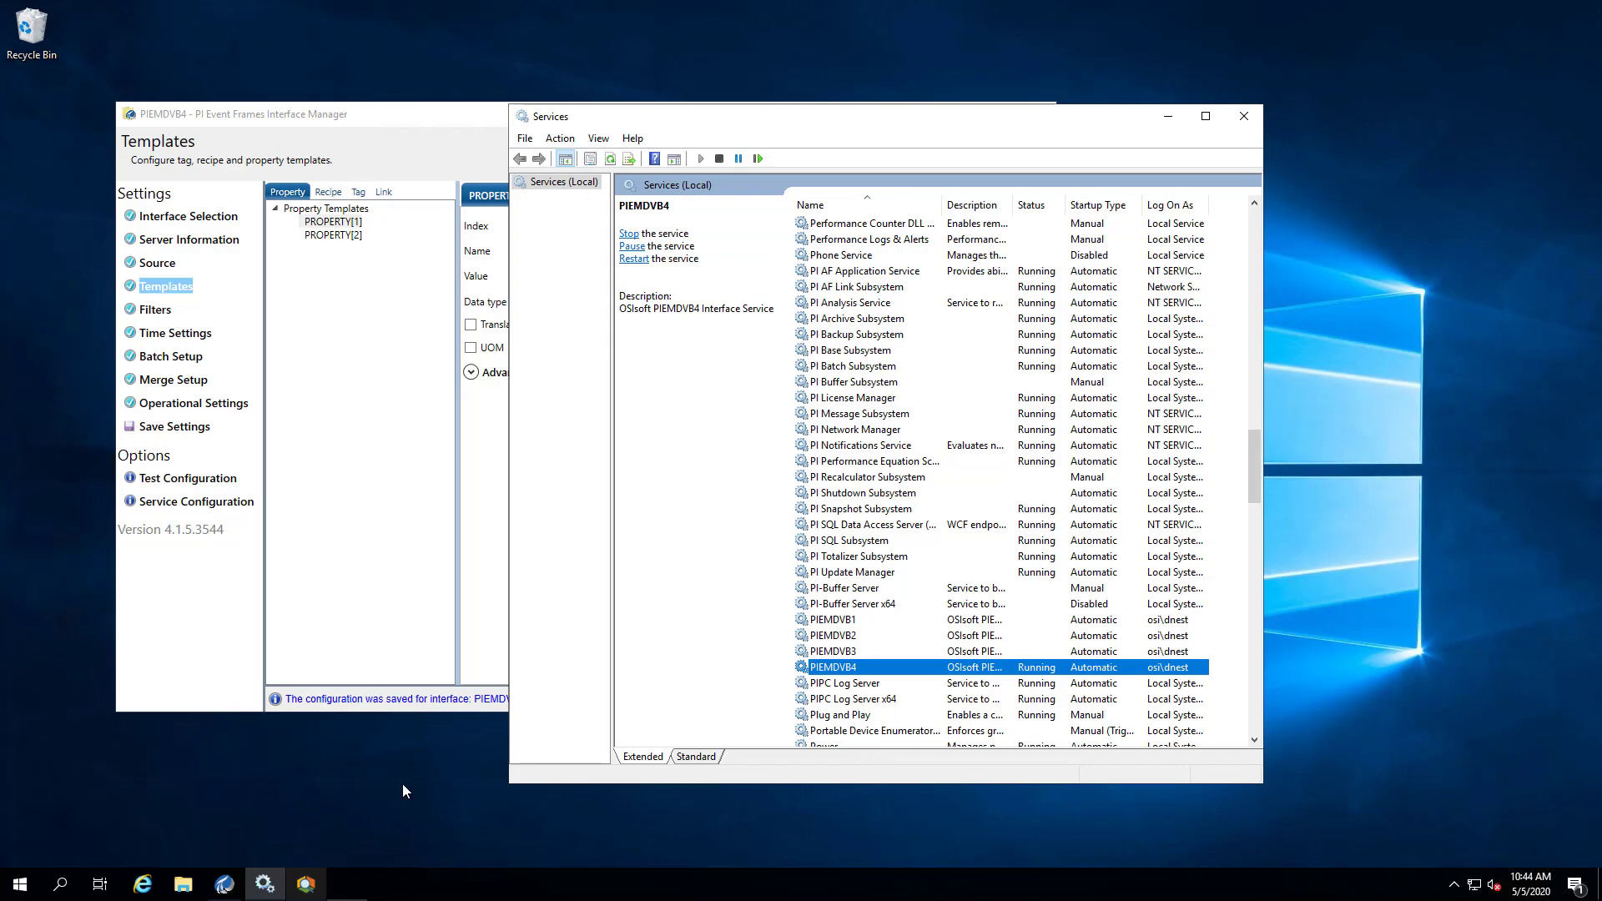
pyautogui.click(306, 884)
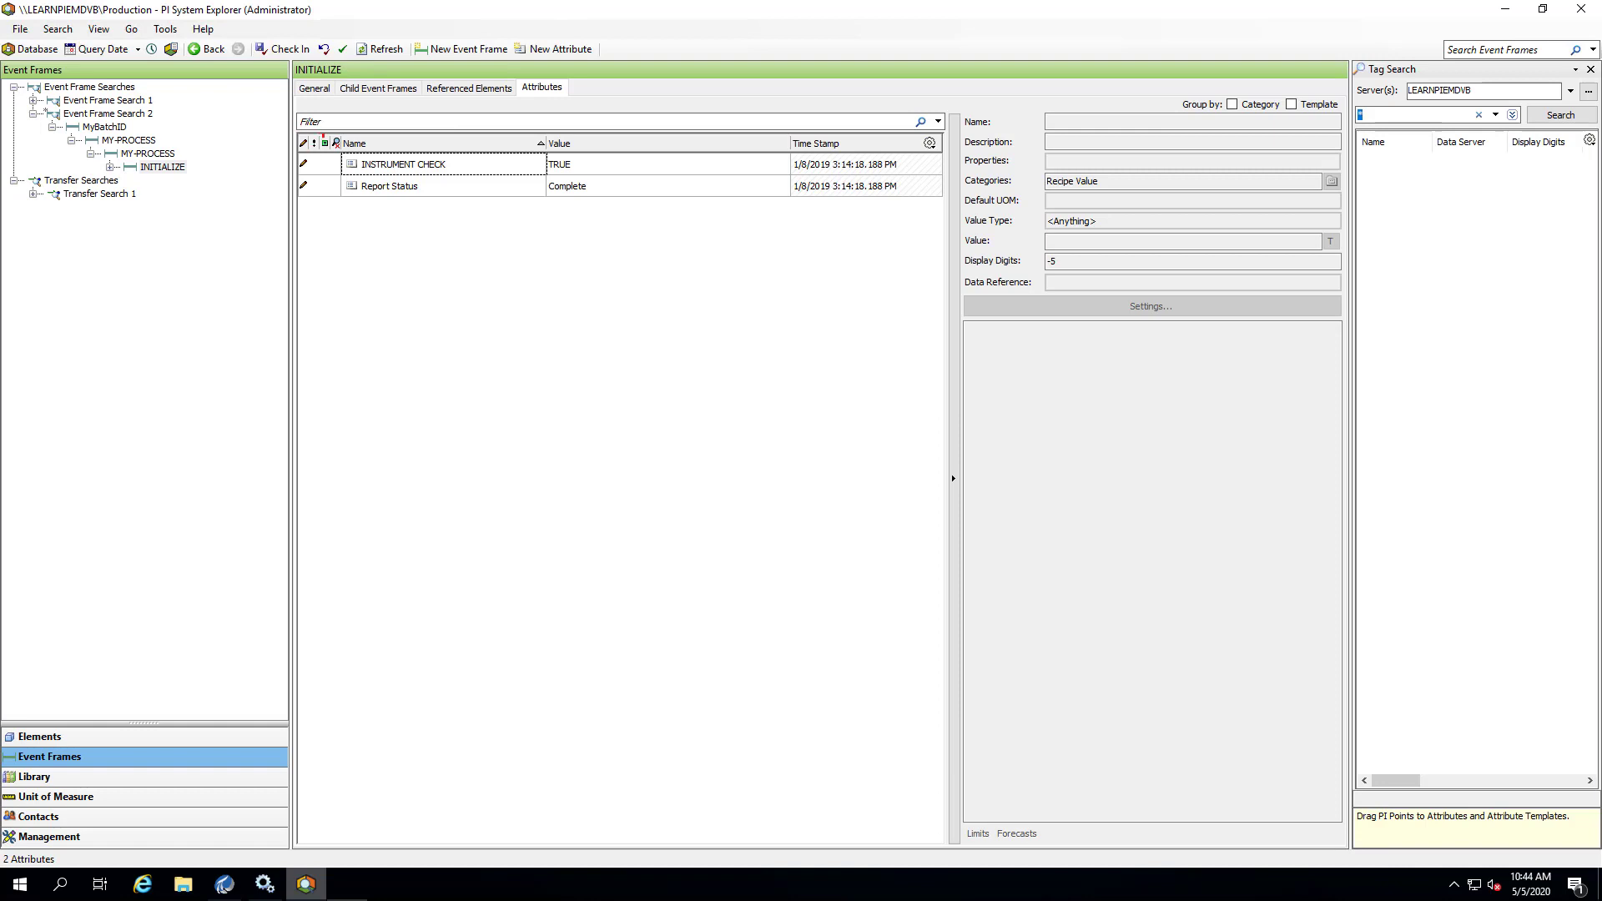
# Review INITIALIZE's INSTRUMENT CHECK and Report Status attributes, then its General details.
pyautogui.moveTo(323, 135)
pyautogui.mouseDown()
pyautogui.moveTo(587, 215)
pyautogui.moveTo(662, 214)
pyautogui.mouseUp()
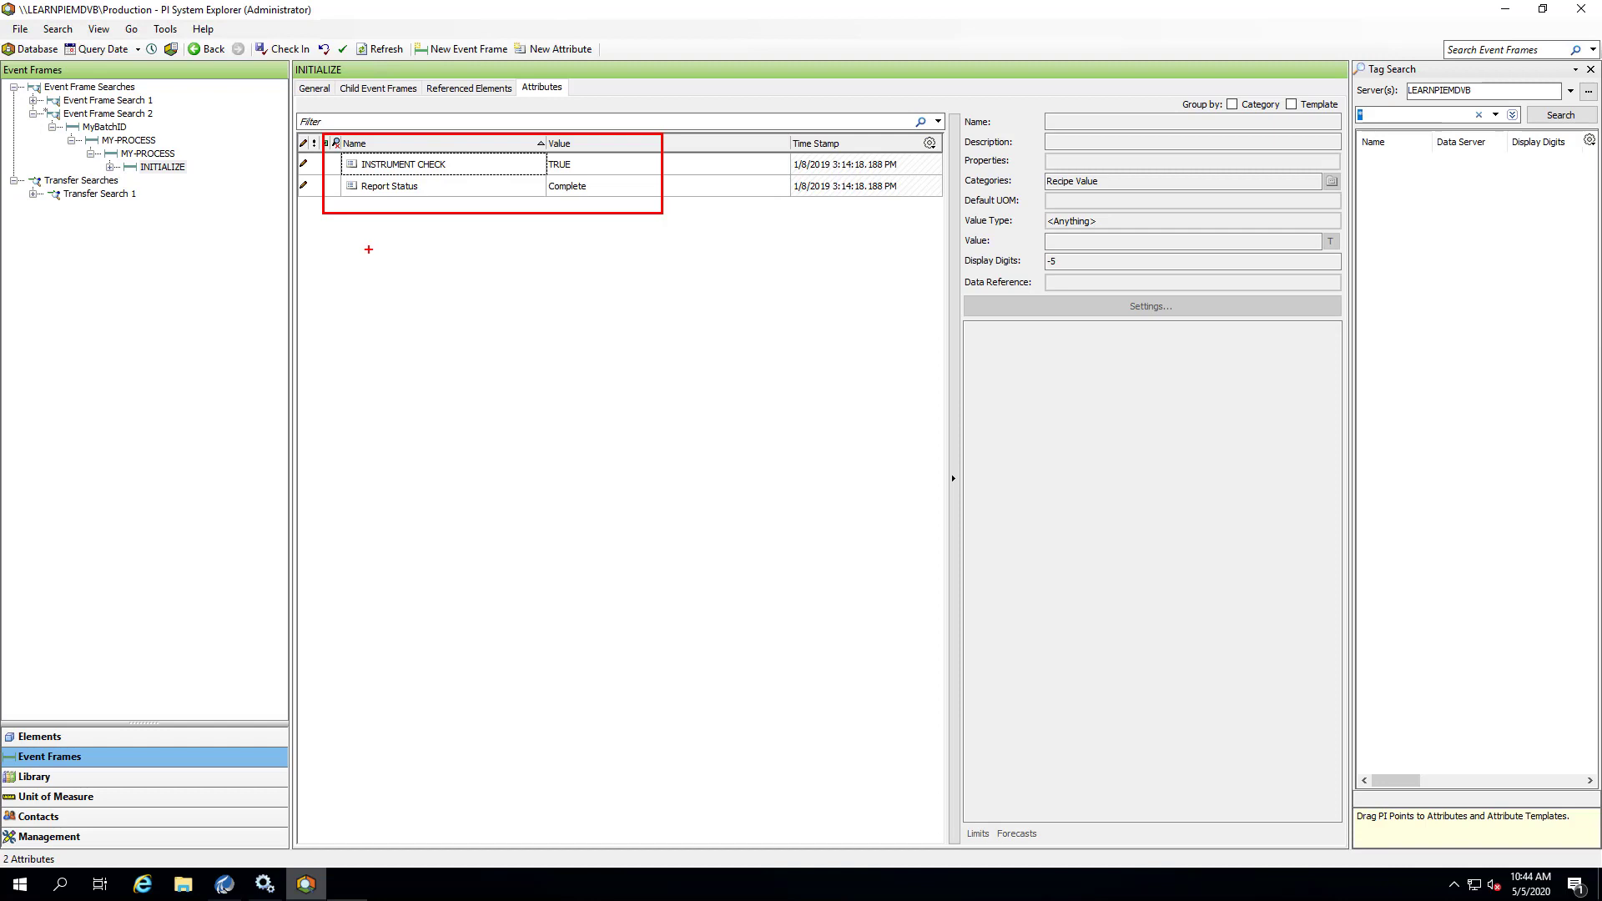
pyautogui.press('Escape')
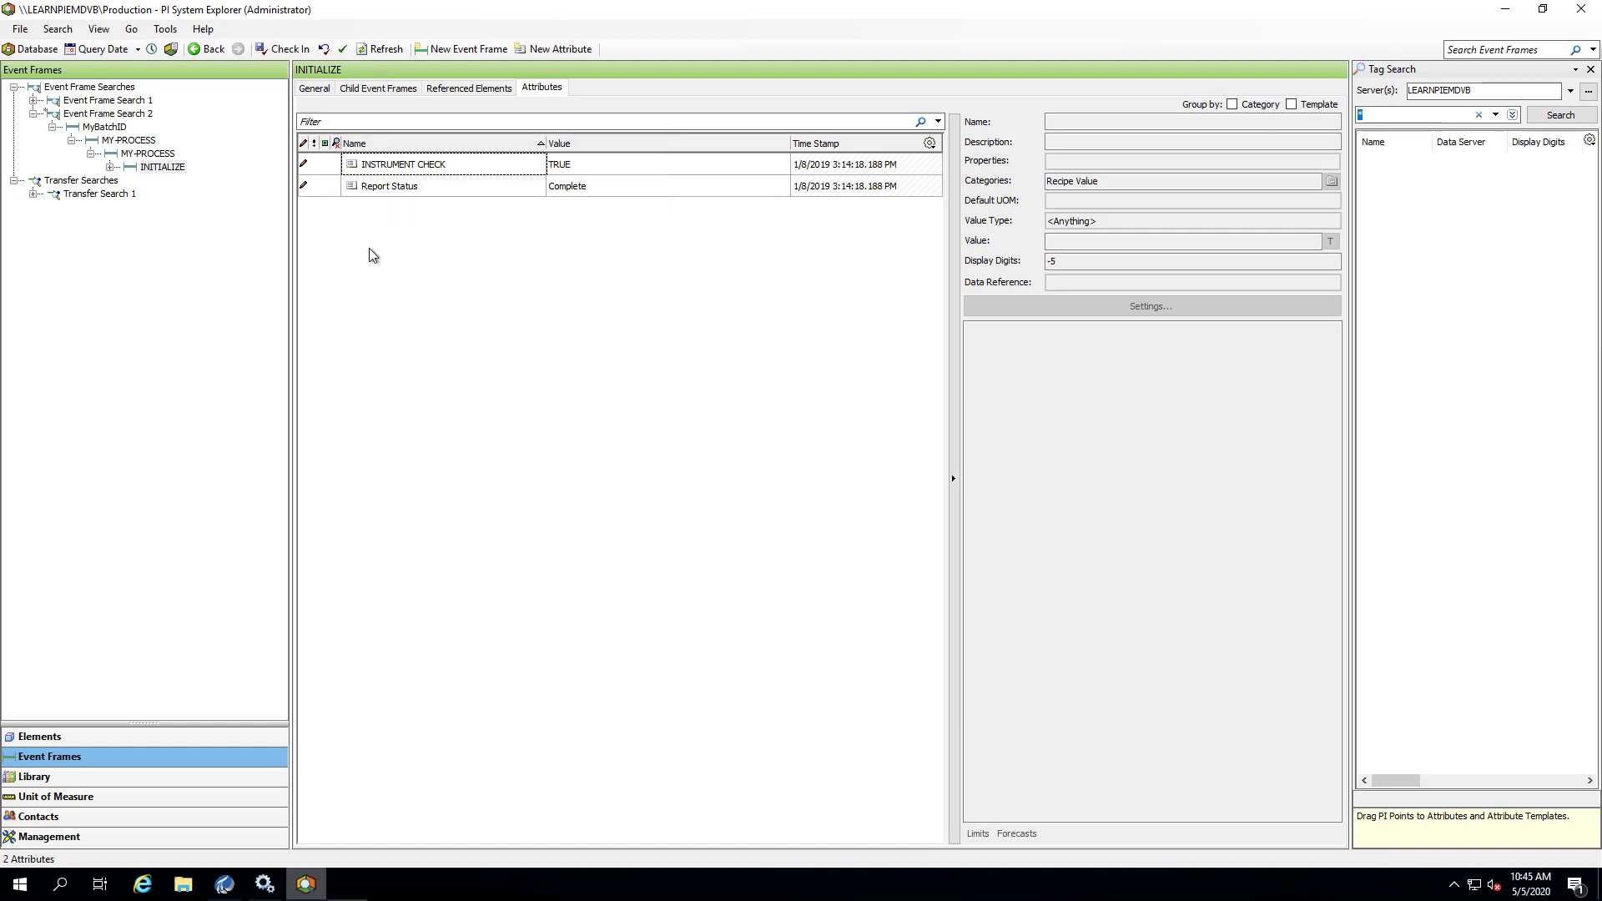
pyautogui.click(322, 87)
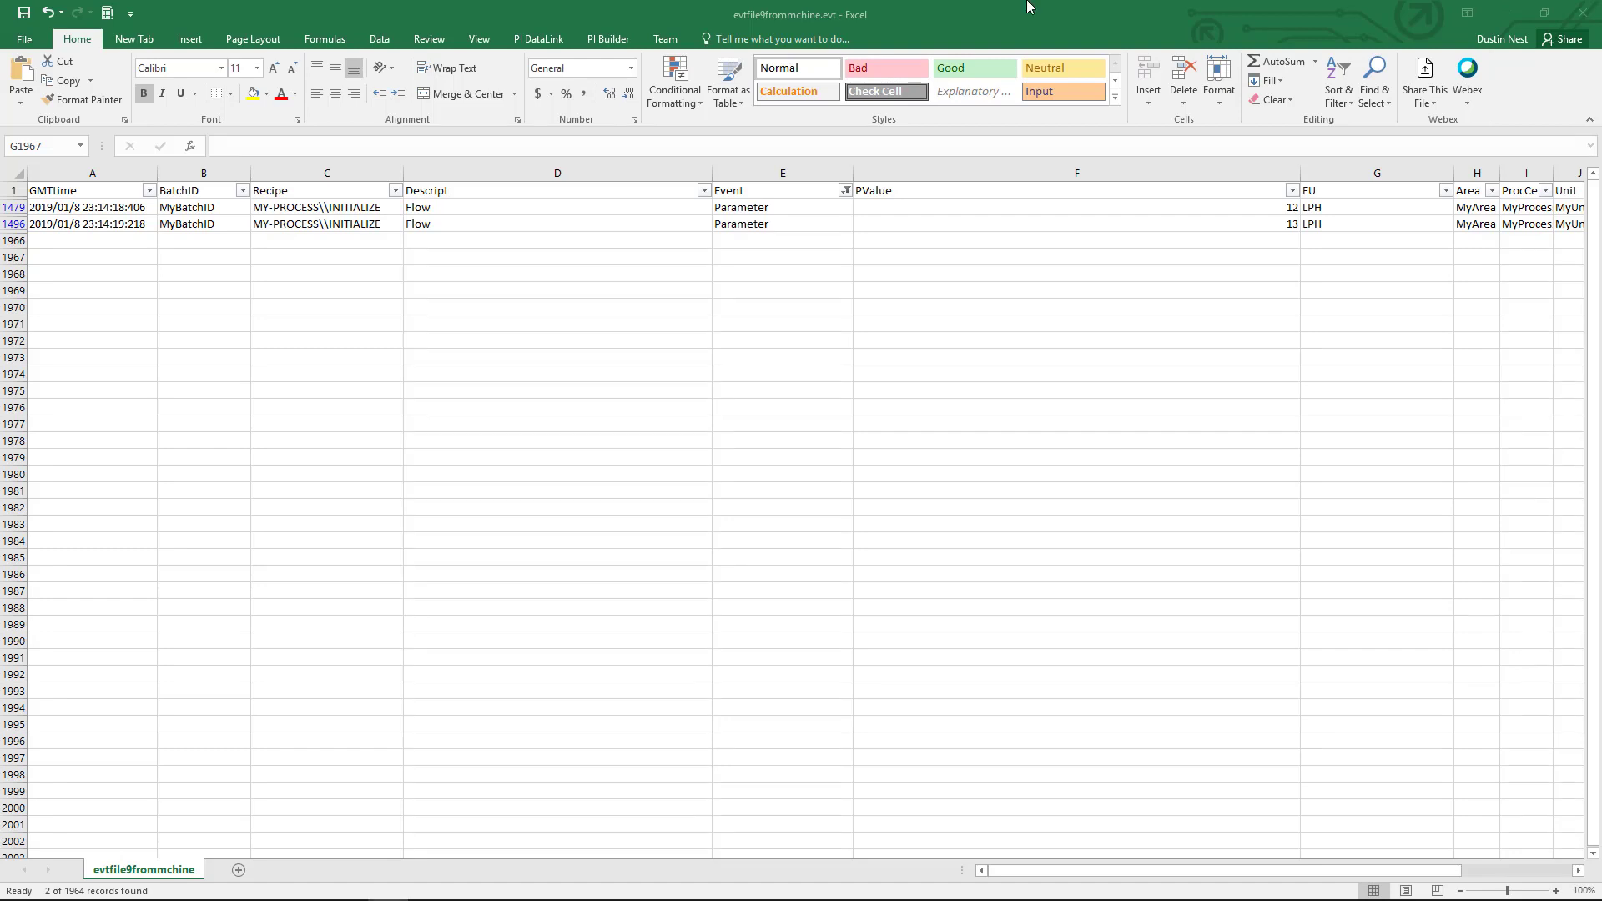
# Check the Recipe, Descript, Event and PValue columns: two INITIALIZE Flow Parameter rows, 12 and 13 LPH.
pyautogui.moveTo(701, 175); pyautogui.dragTo(858, 242)
pyautogui.moveTo(231, 175); pyautogui.dragTo(412, 237)
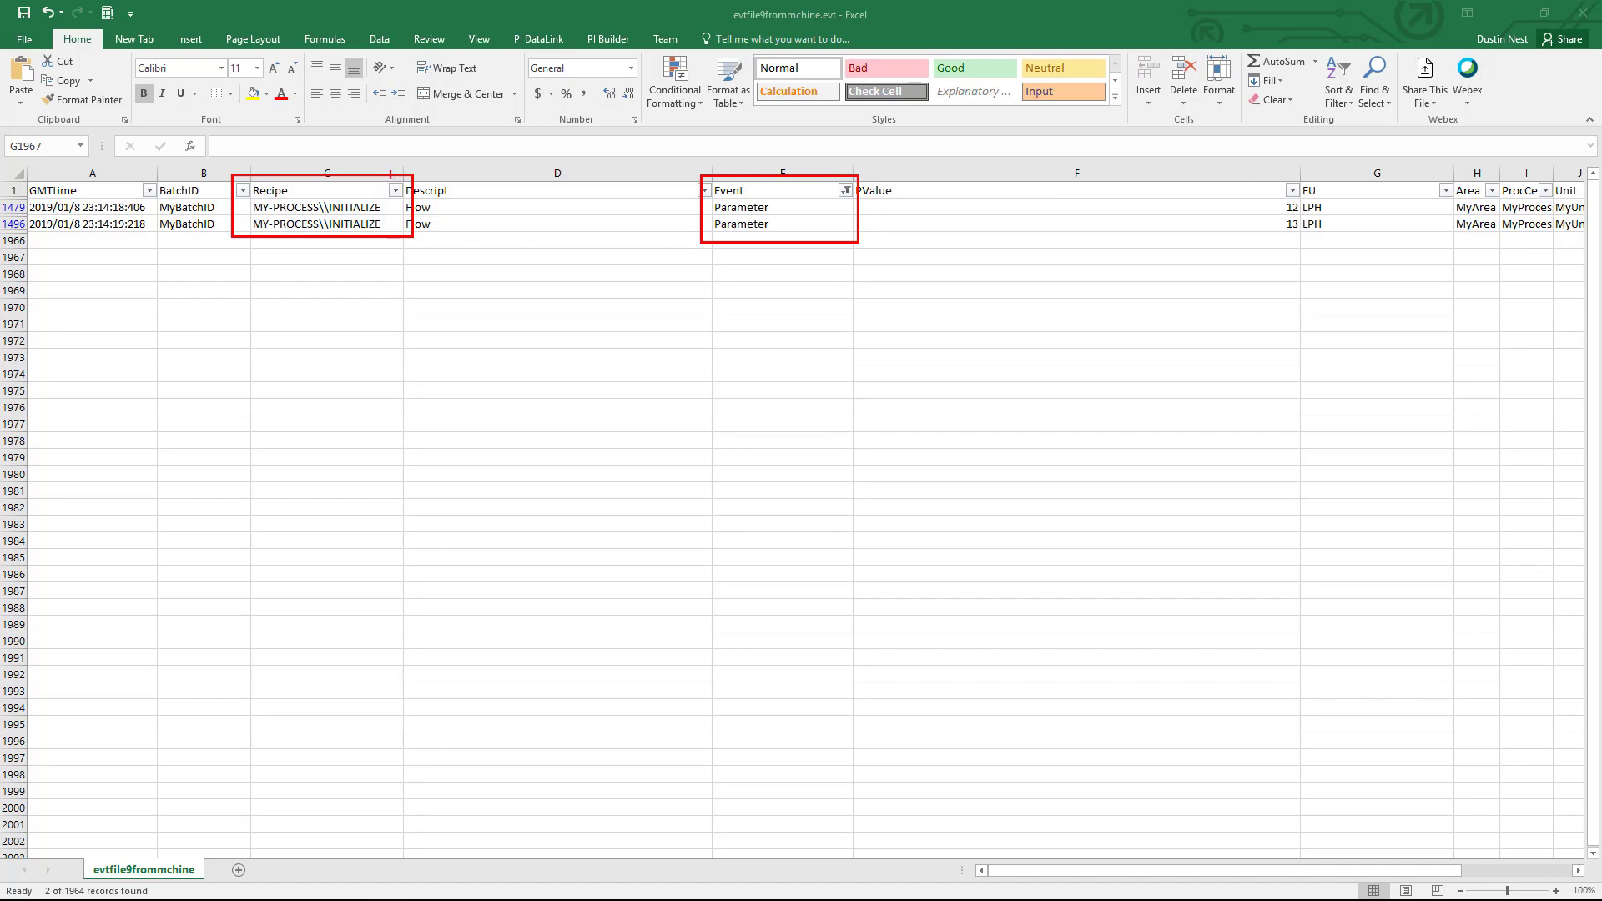
pyautogui.moveTo(389, 174); pyautogui.dragTo(469, 242)
pyautogui.moveTo(1256, 171); pyautogui.dragTo(1311, 242)
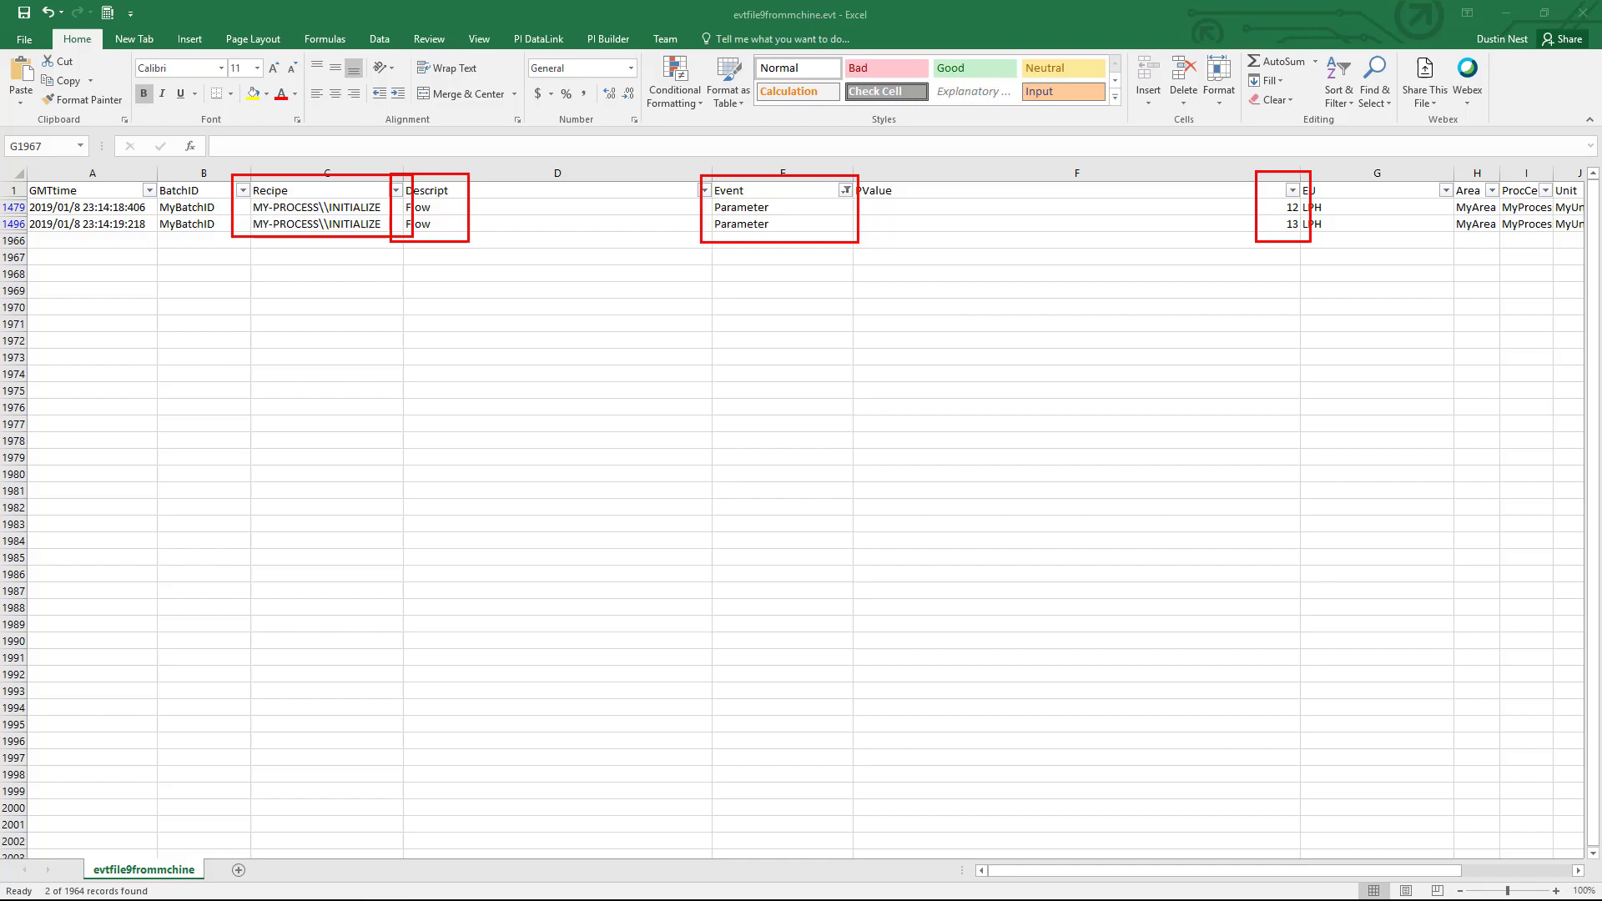
pyautogui.press('Escape')
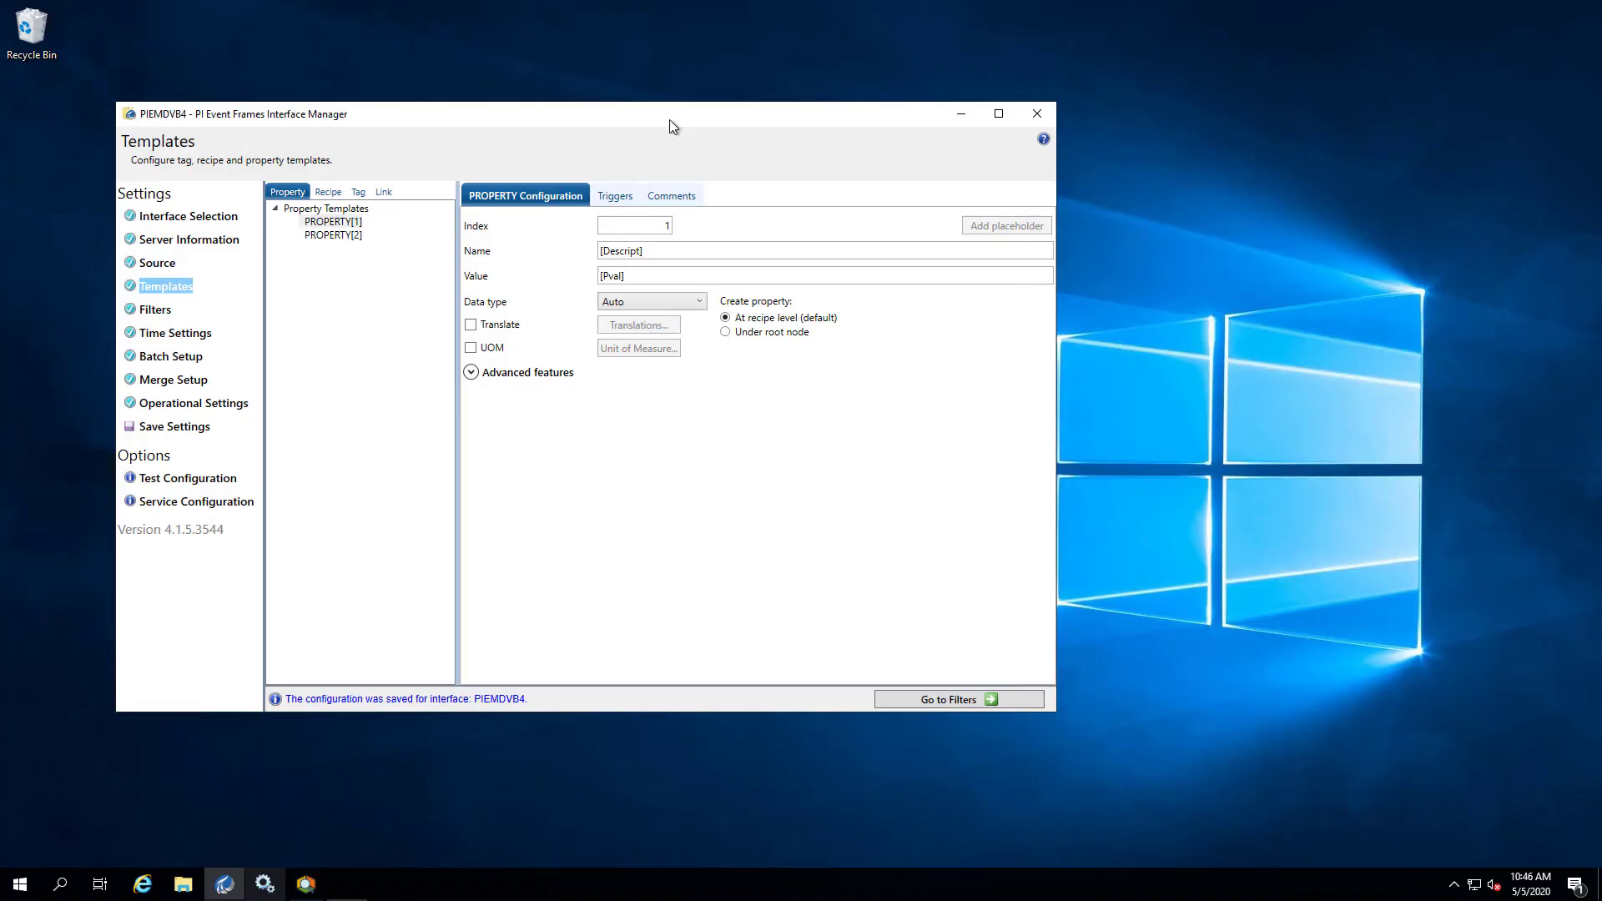
# Add a new property template PROPERTY[3] with Name set to the [DESCRIPT] placeholder.
pyautogui.rightClick(348, 212)
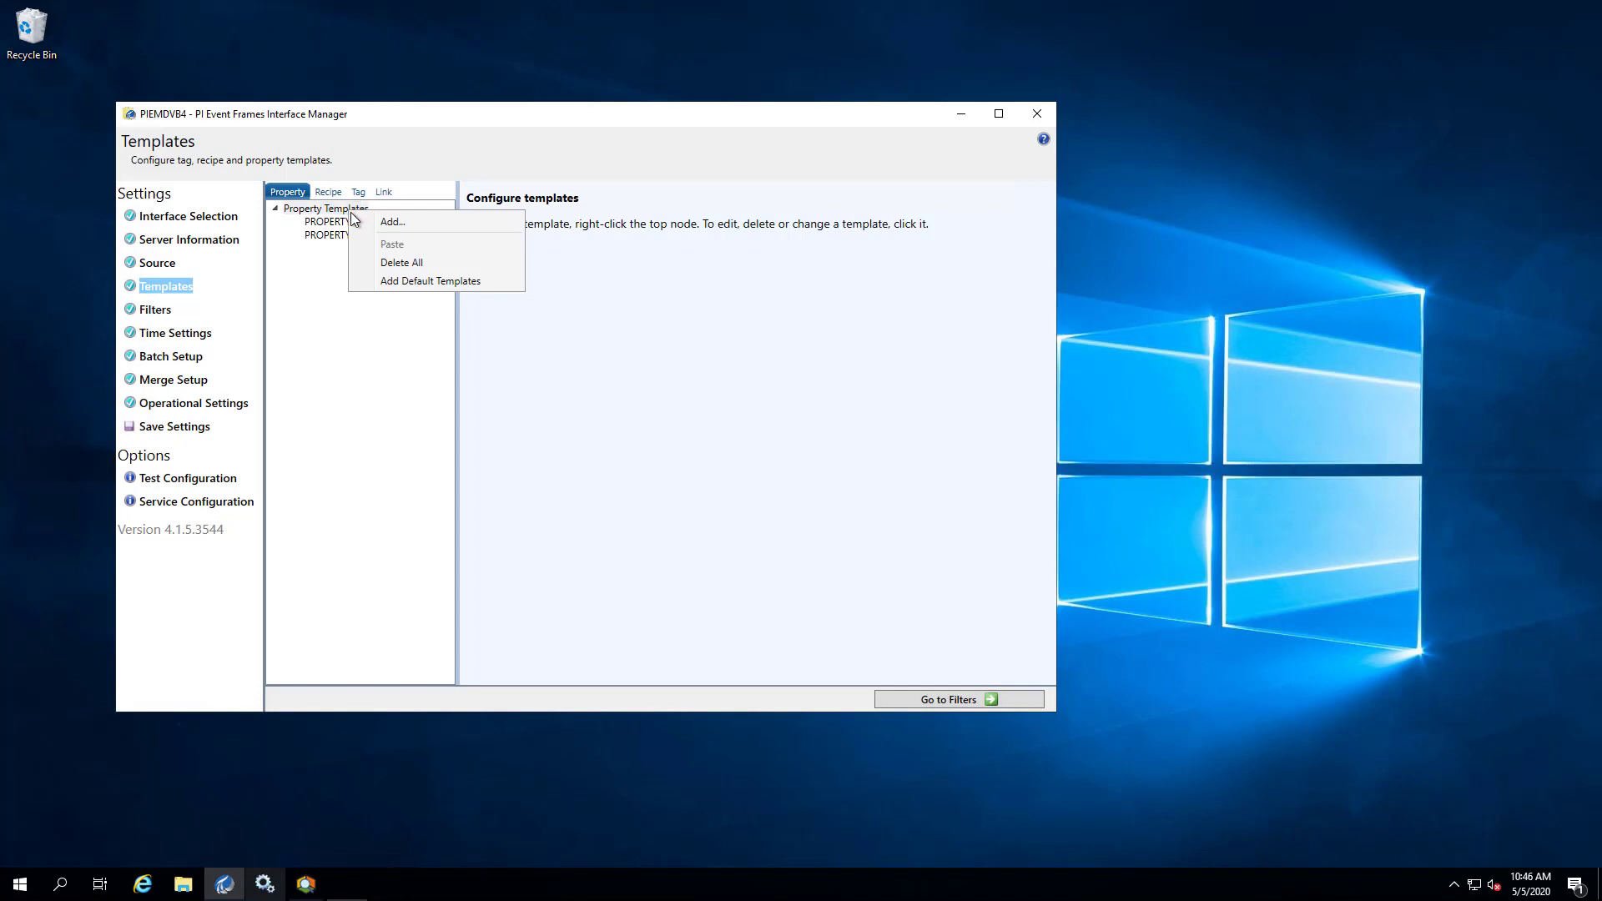
pyautogui.click(388, 221)
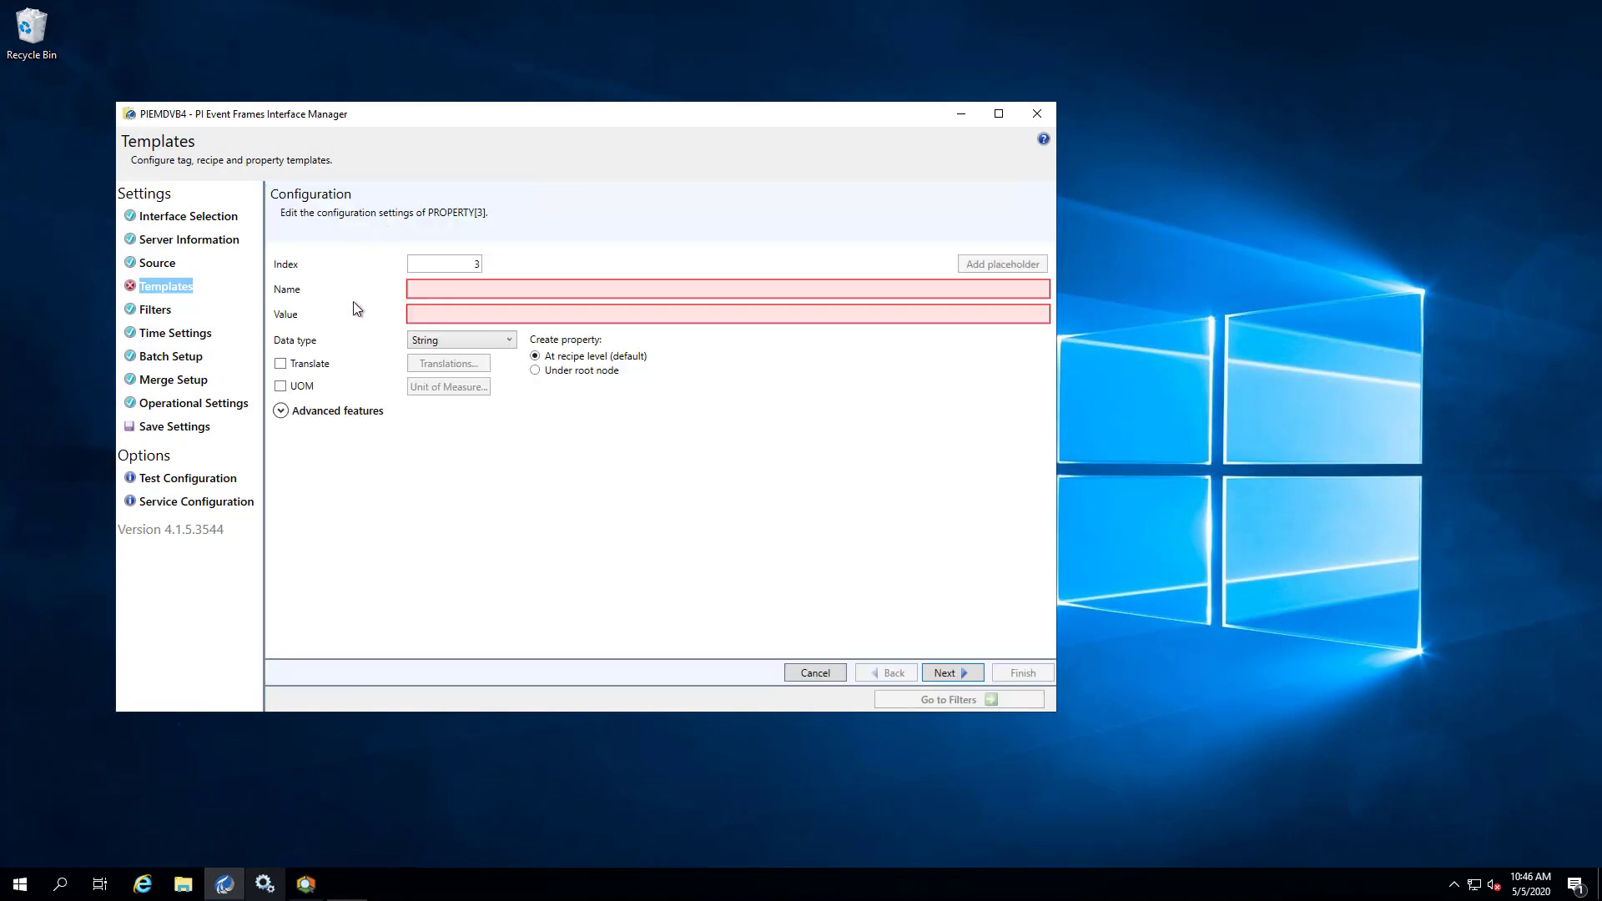
pyautogui.click(430, 288)
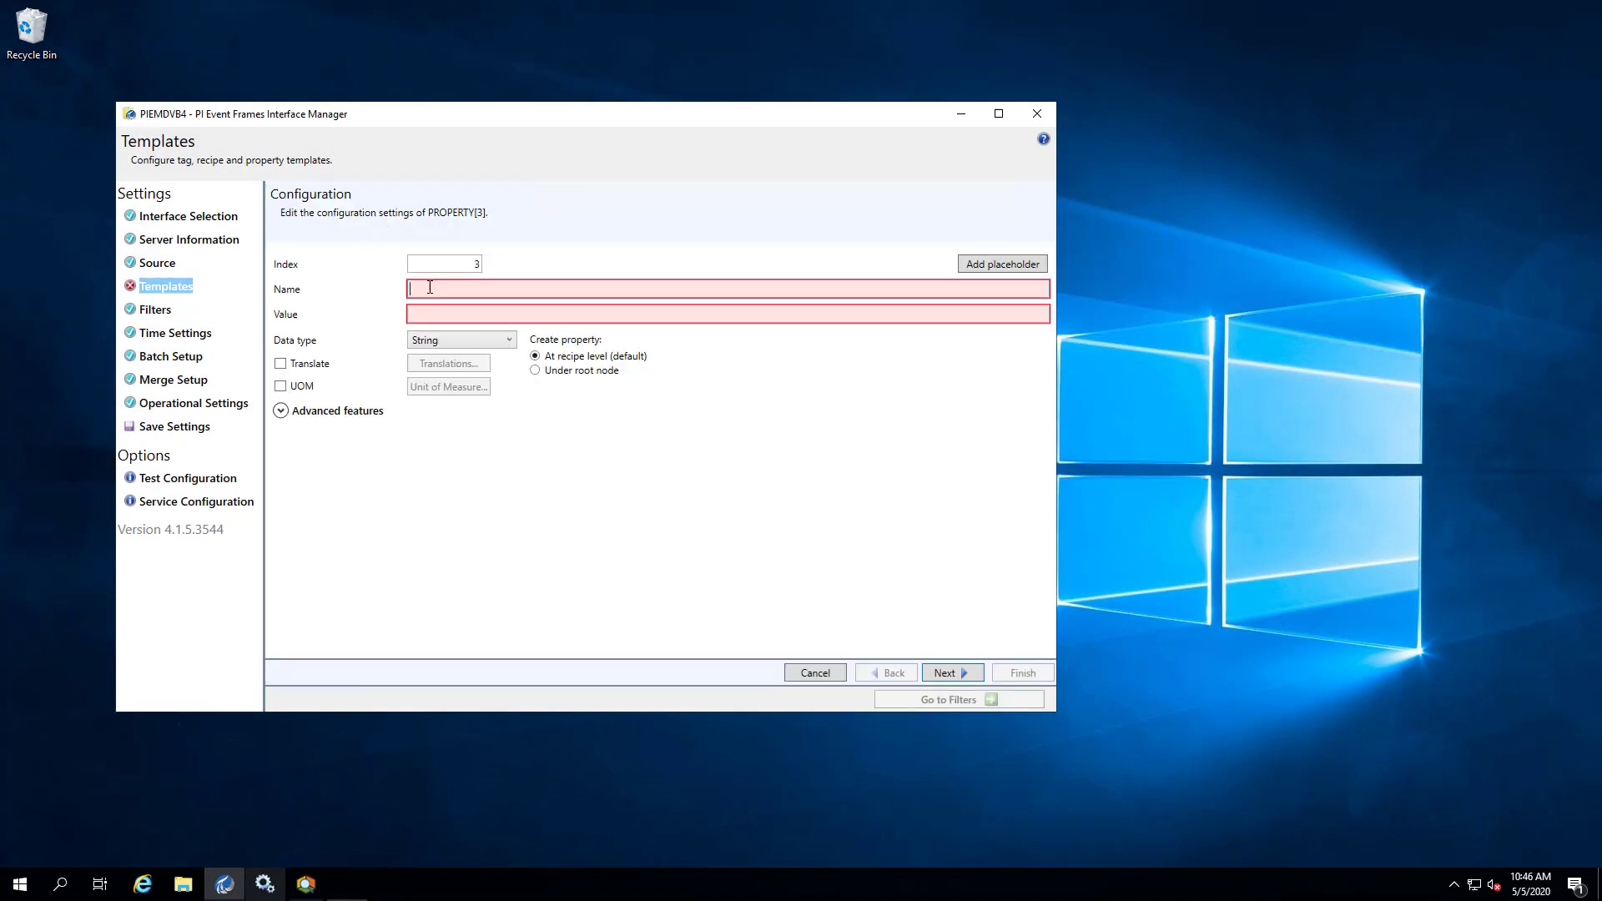
pyautogui.click(1008, 264)
pyautogui.click(354, 359)
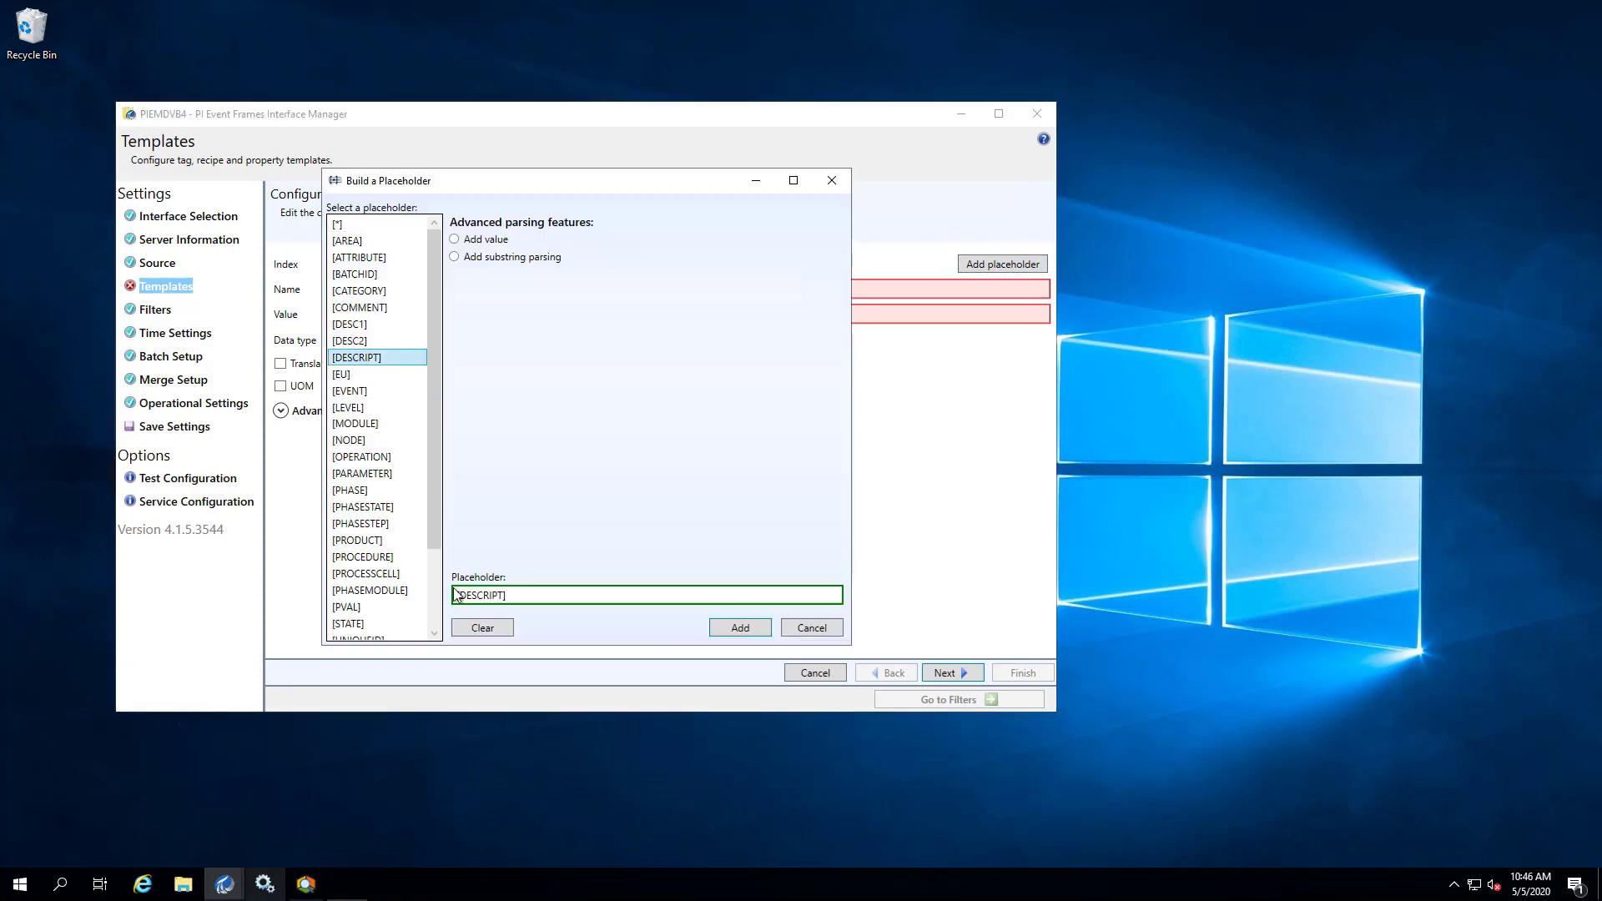
pyautogui.click(734, 630)
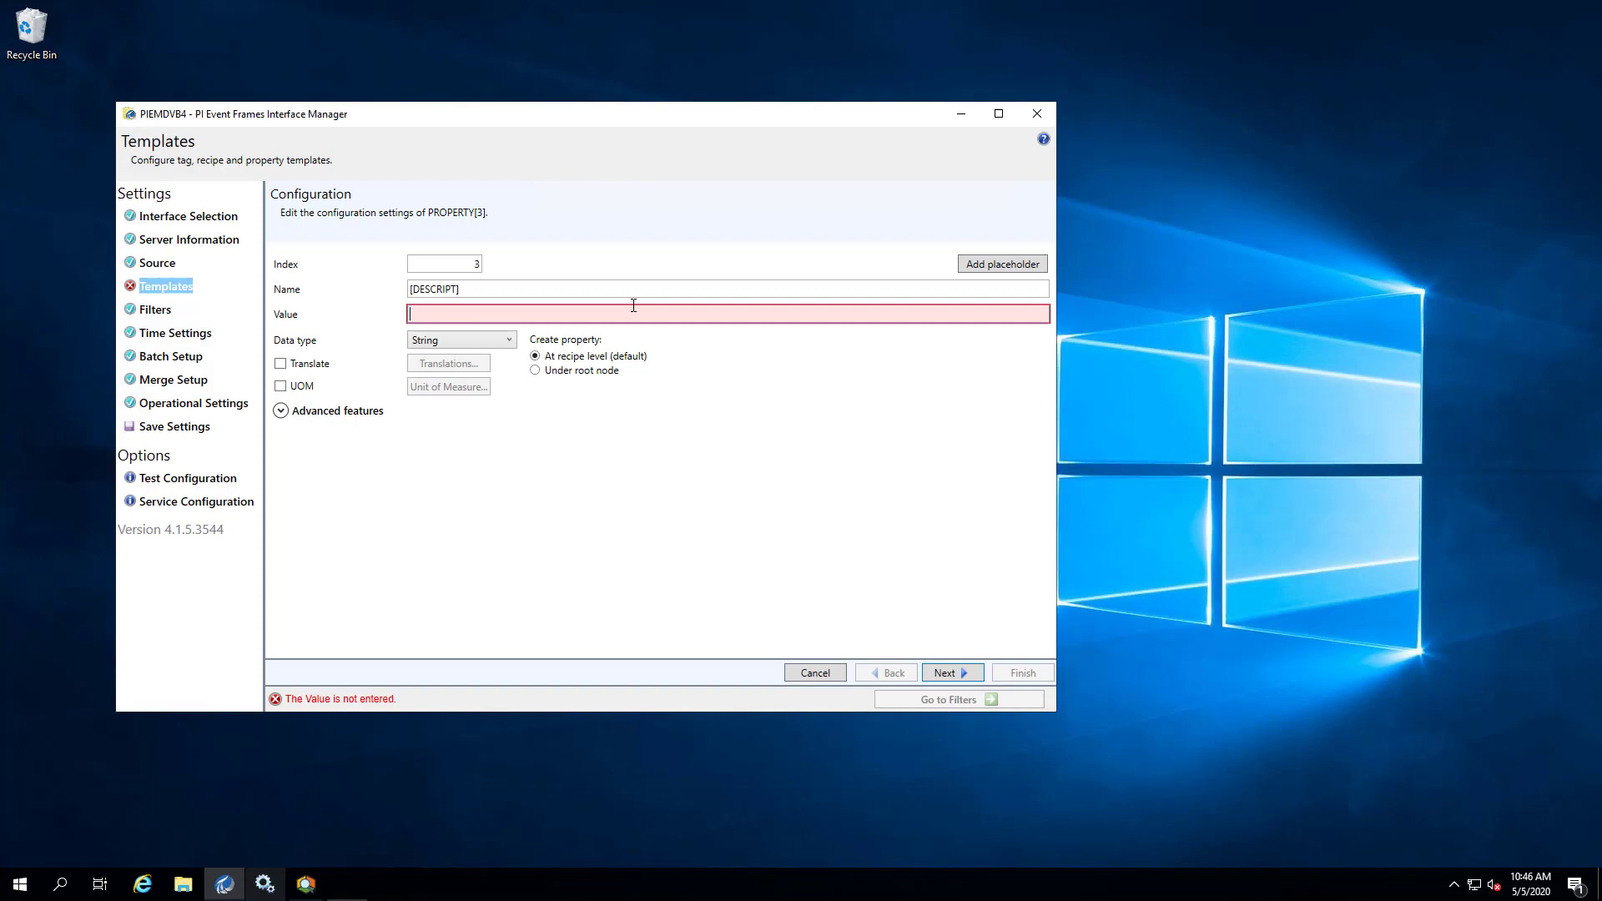
# Set PROPERTY[3]'s Value to the [PVAL] placeholder and its data type to Auto.
pyautogui.click(1002, 263)
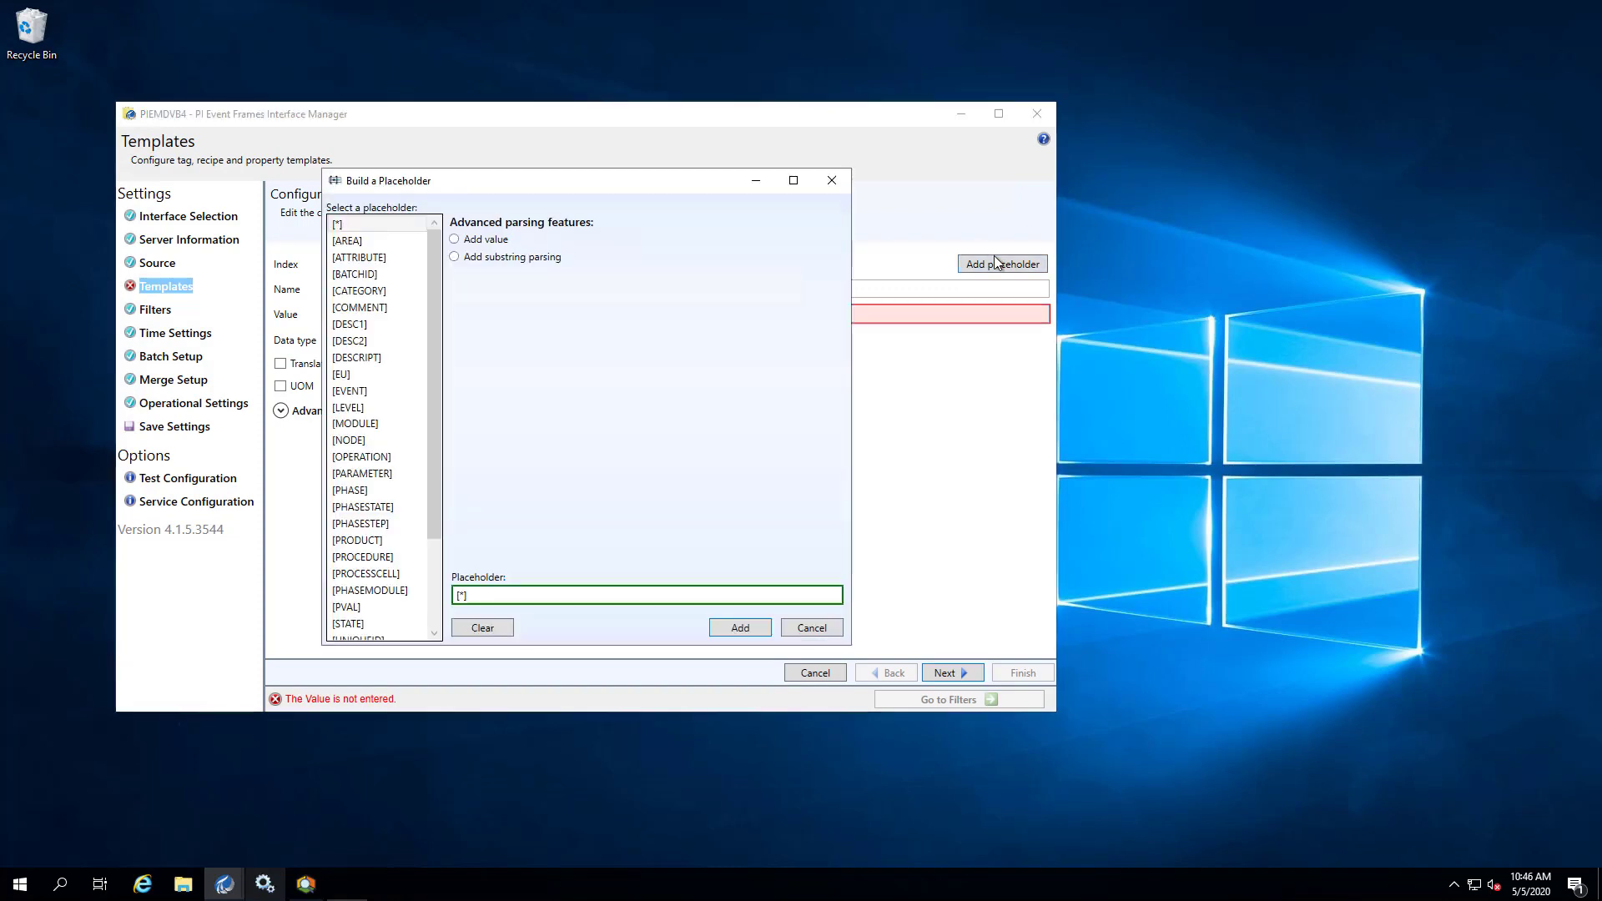
pyautogui.click(349, 607)
pyautogui.click(740, 628)
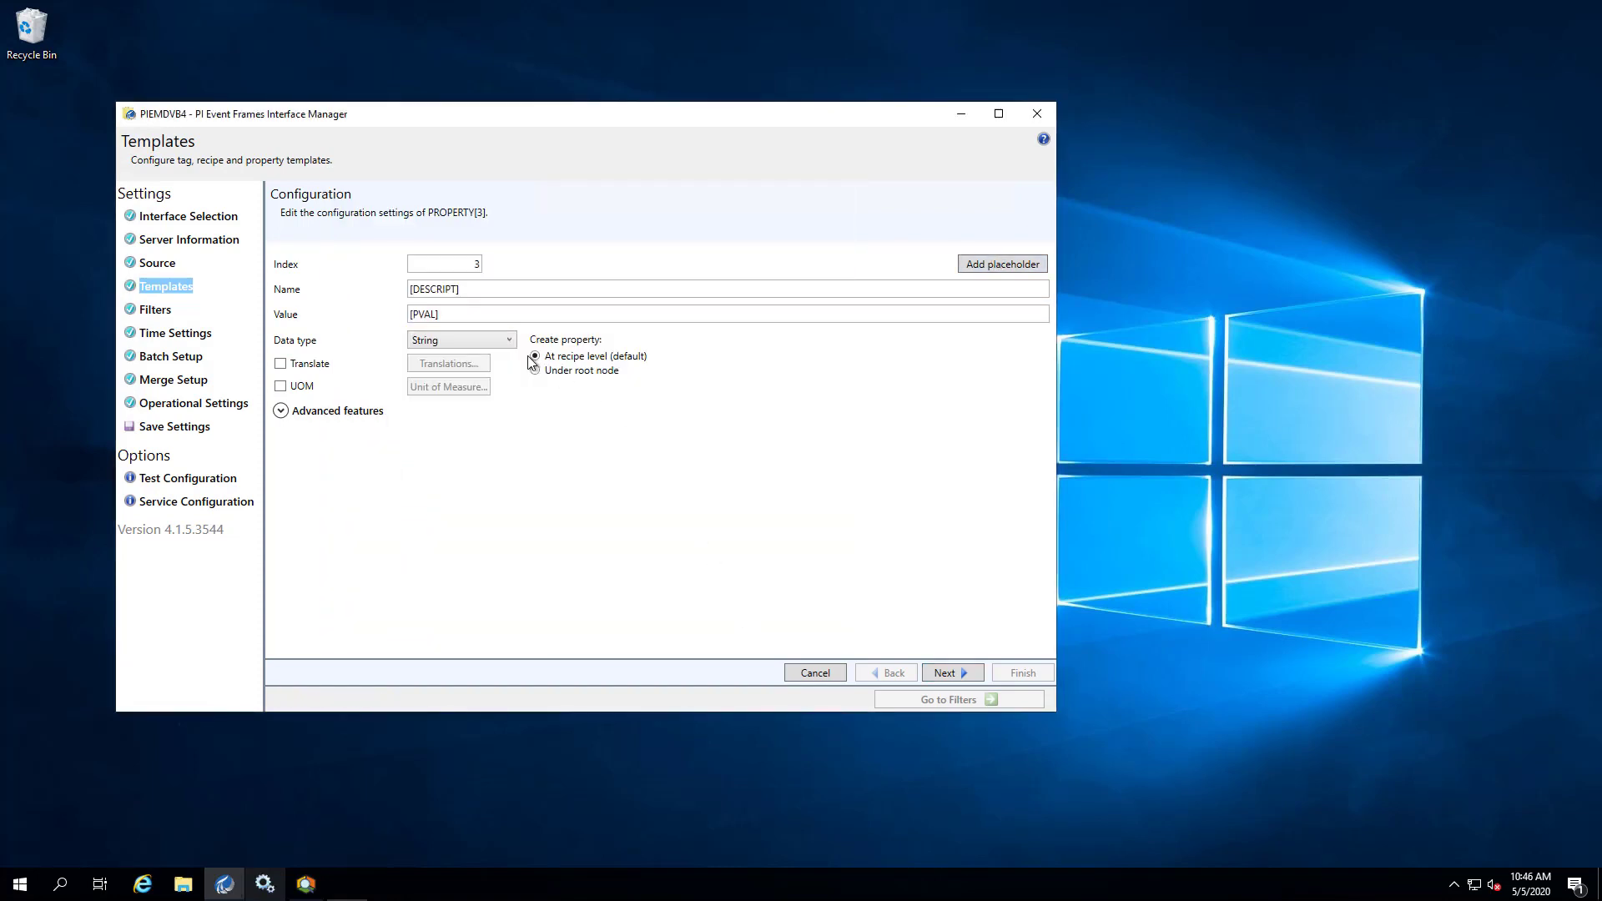
pyautogui.click(499, 341)
pyautogui.click(439, 414)
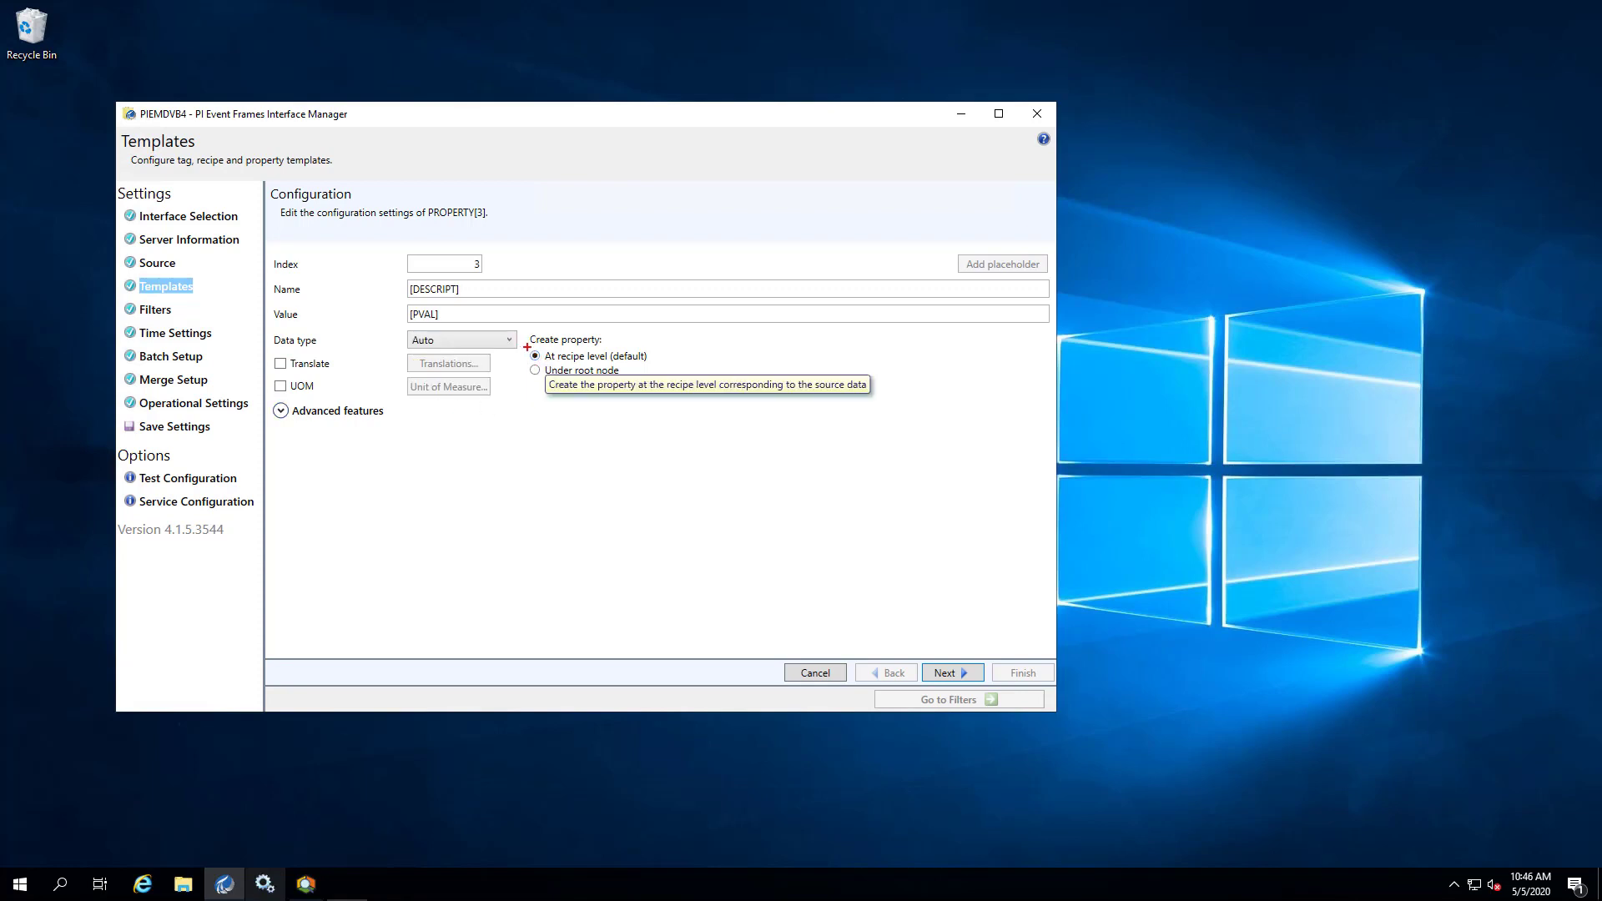
pyautogui.moveTo(518, 346); pyautogui.dragTo(664, 368)
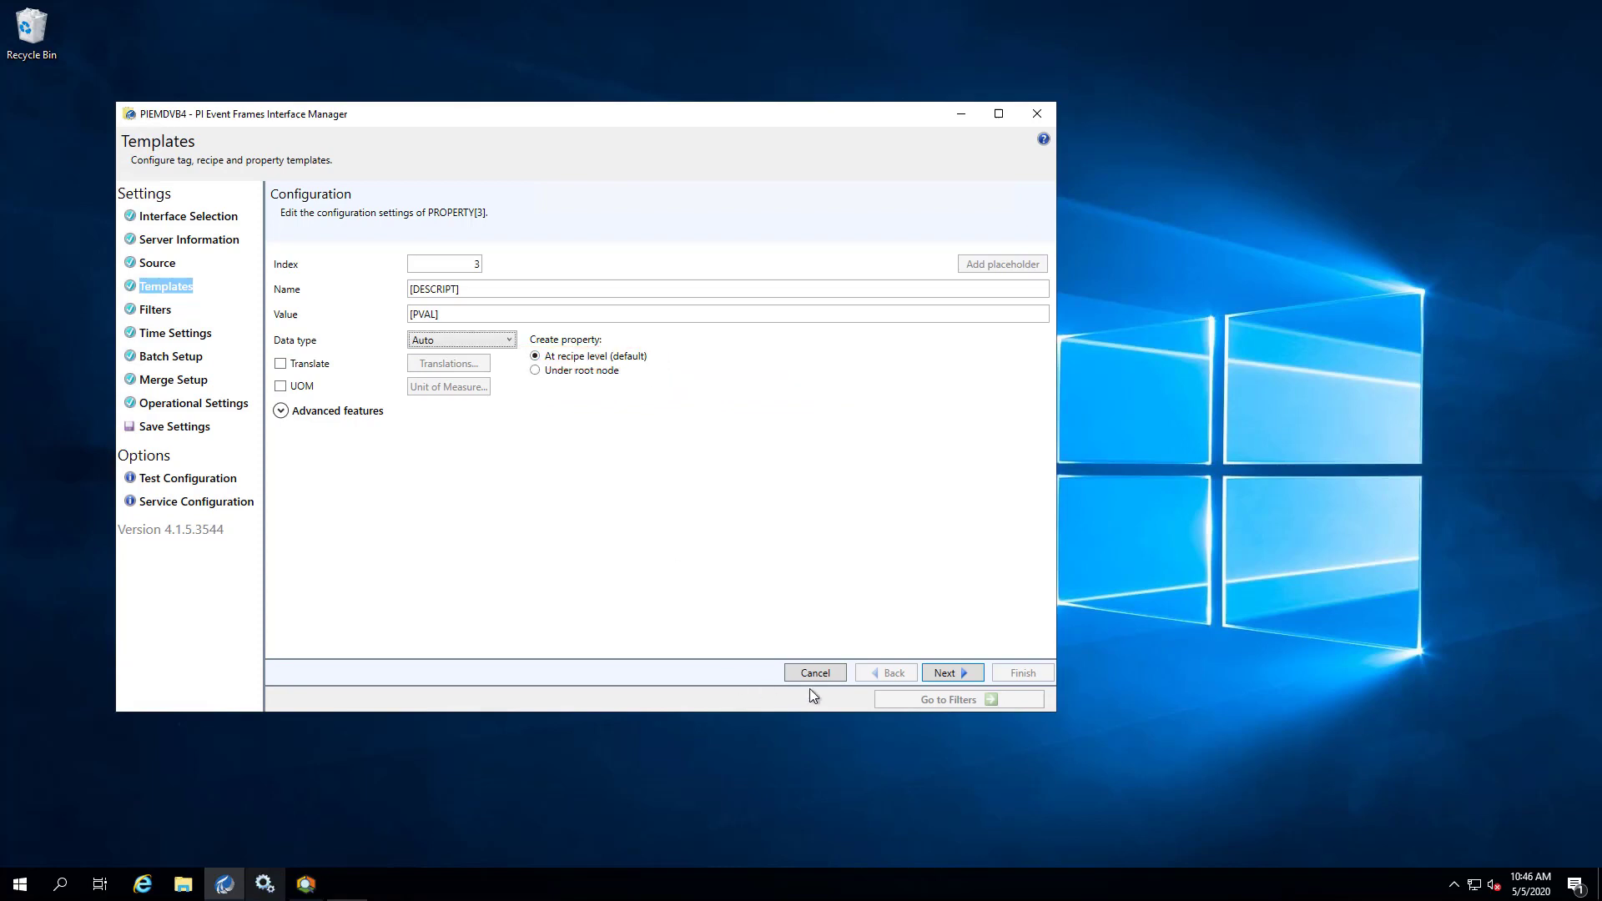
# Give PROPERTY[3] the trigger [EVENT, value="Parameter"] and finish creating the template.
pyautogui.click(951, 673)
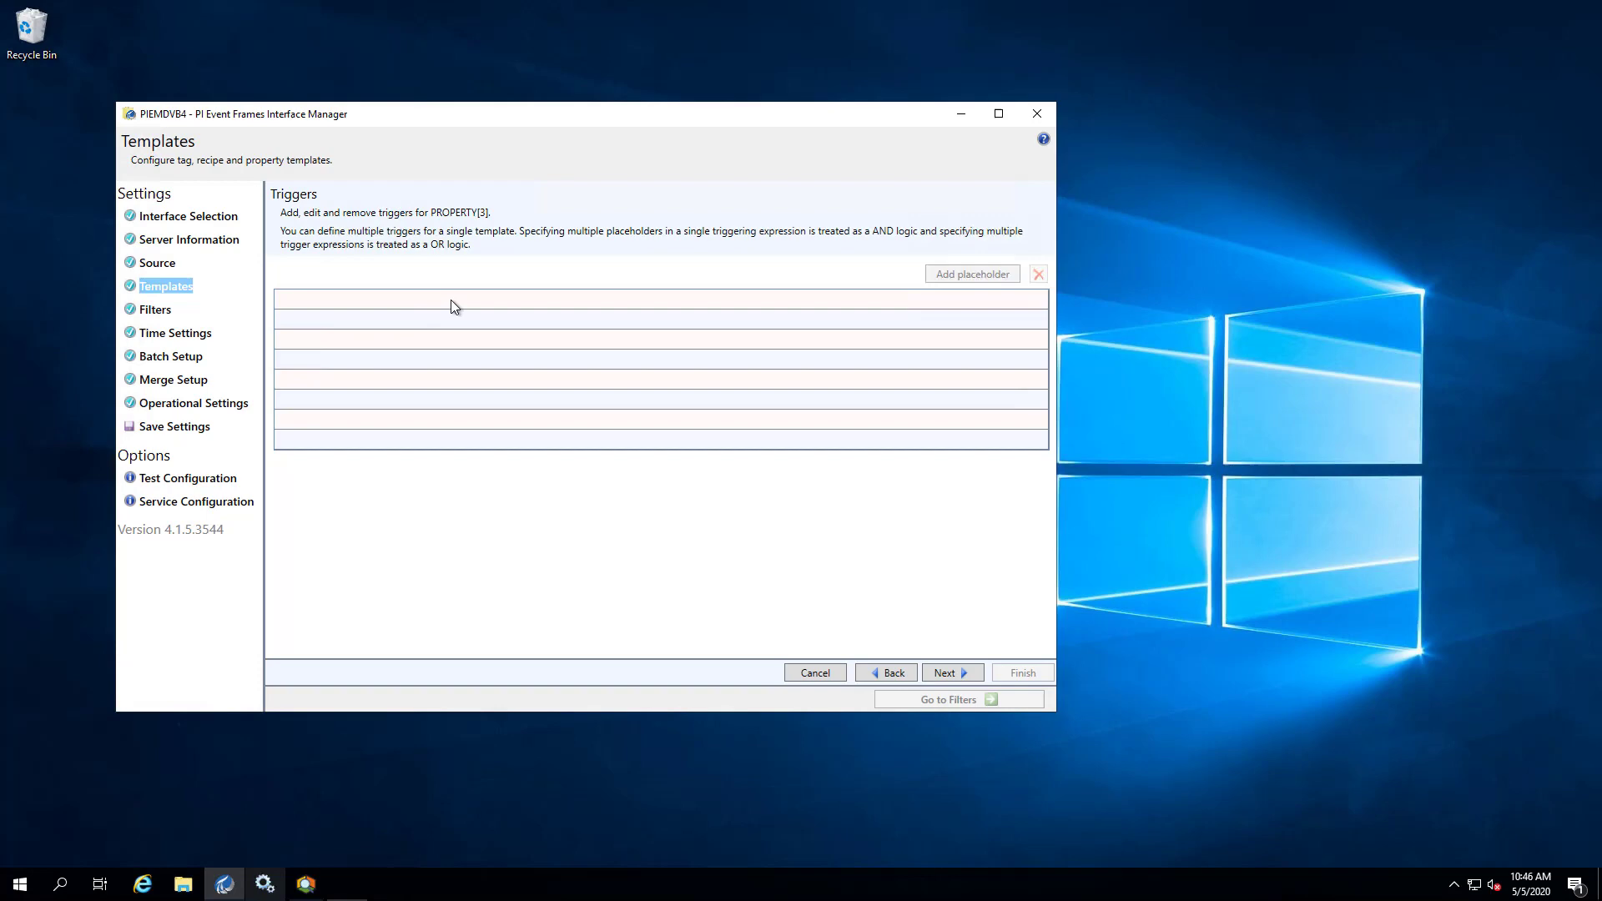
pyautogui.click(874, 298)
pyautogui.click(946, 277)
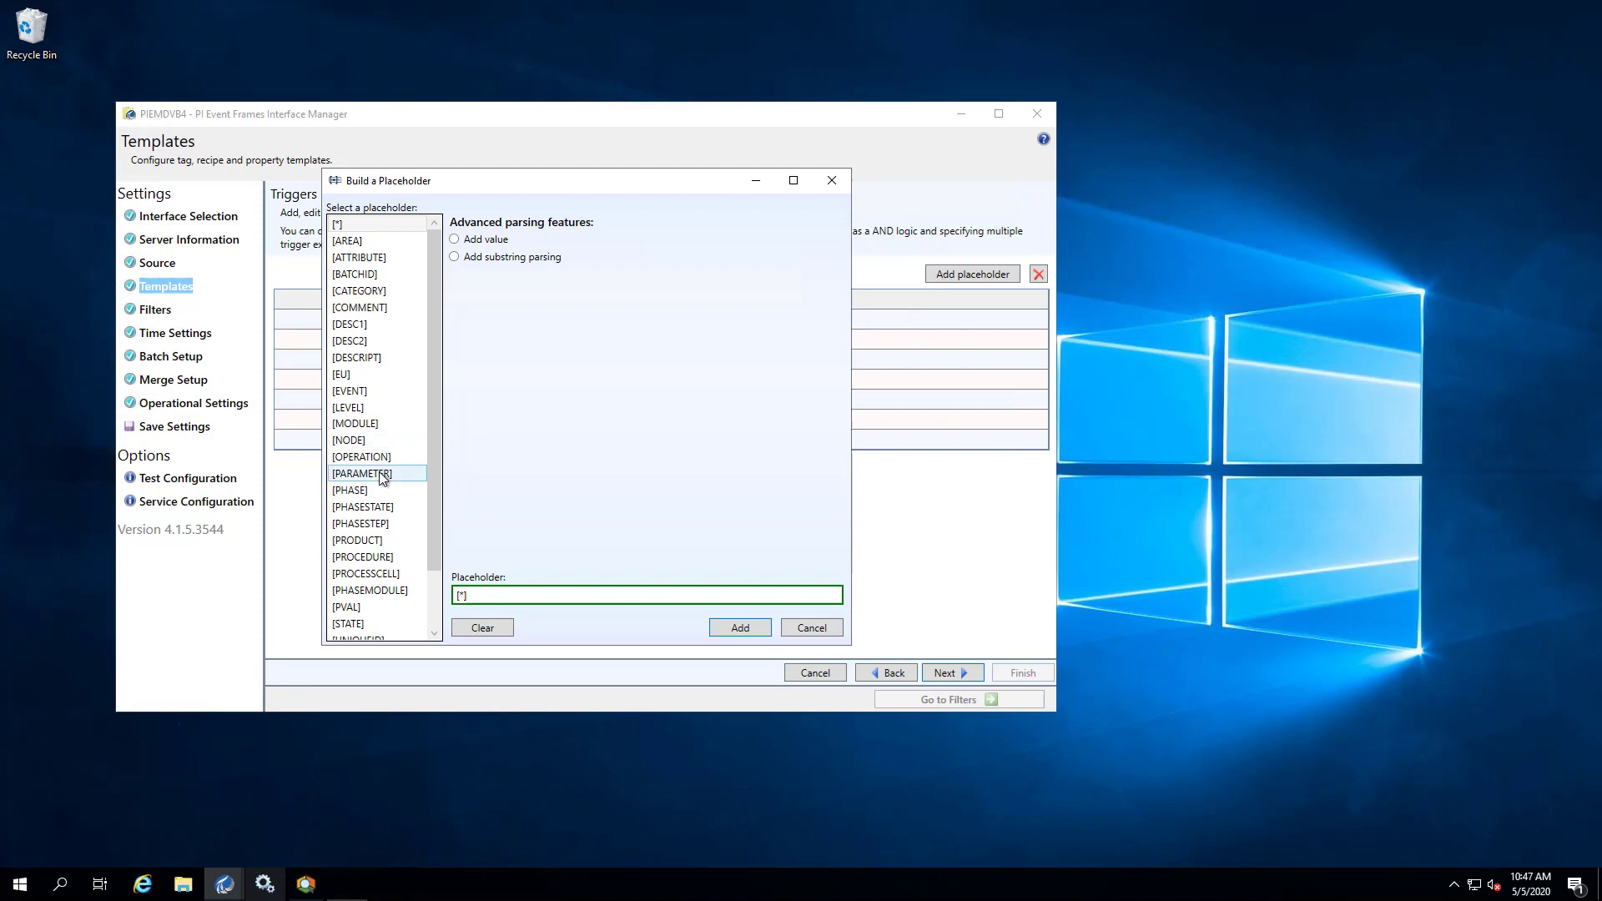
pyautogui.click(367, 392)
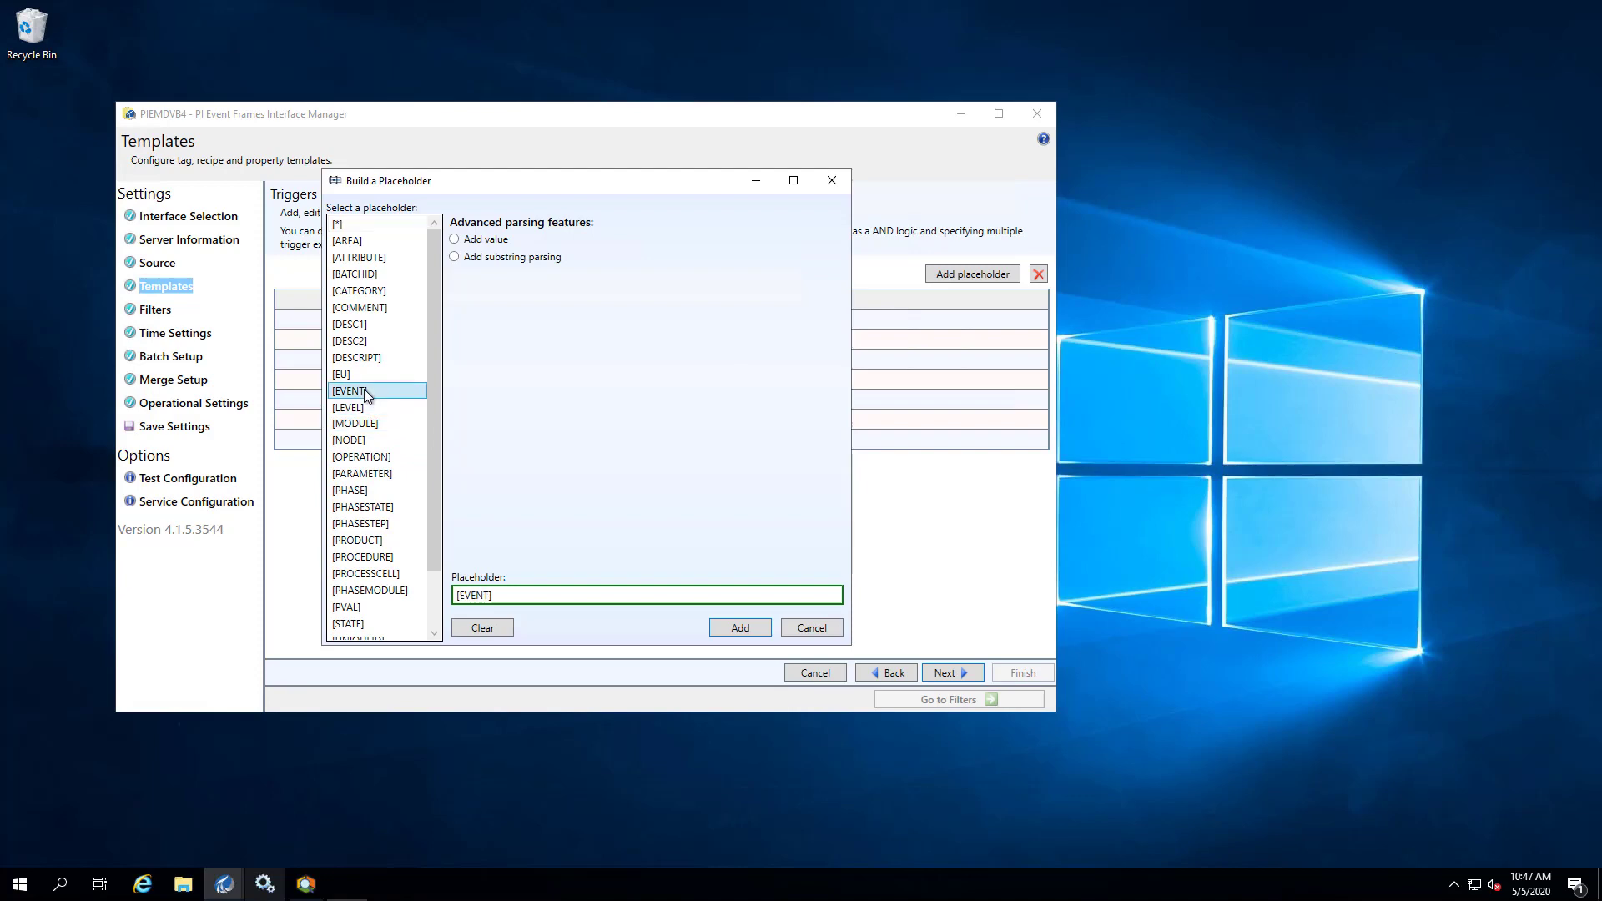
pyautogui.click(764, 629)
pyautogui.click(309, 300)
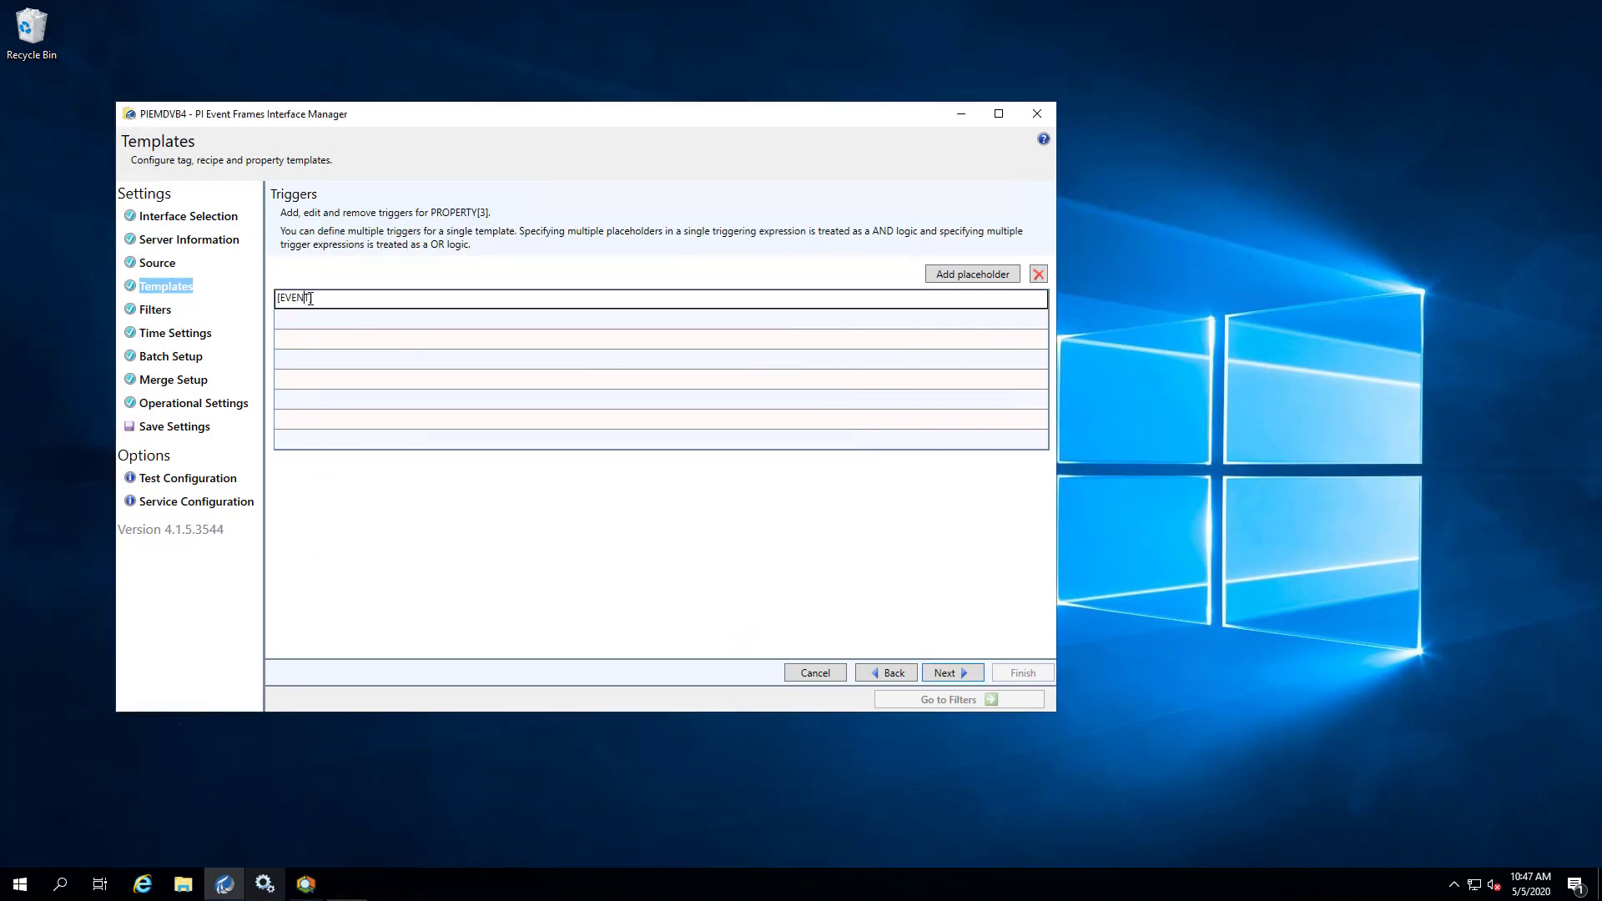
pyautogui.write(', value="Parameter"')
pyautogui.click(966, 672)
pyautogui.click(1015, 672)
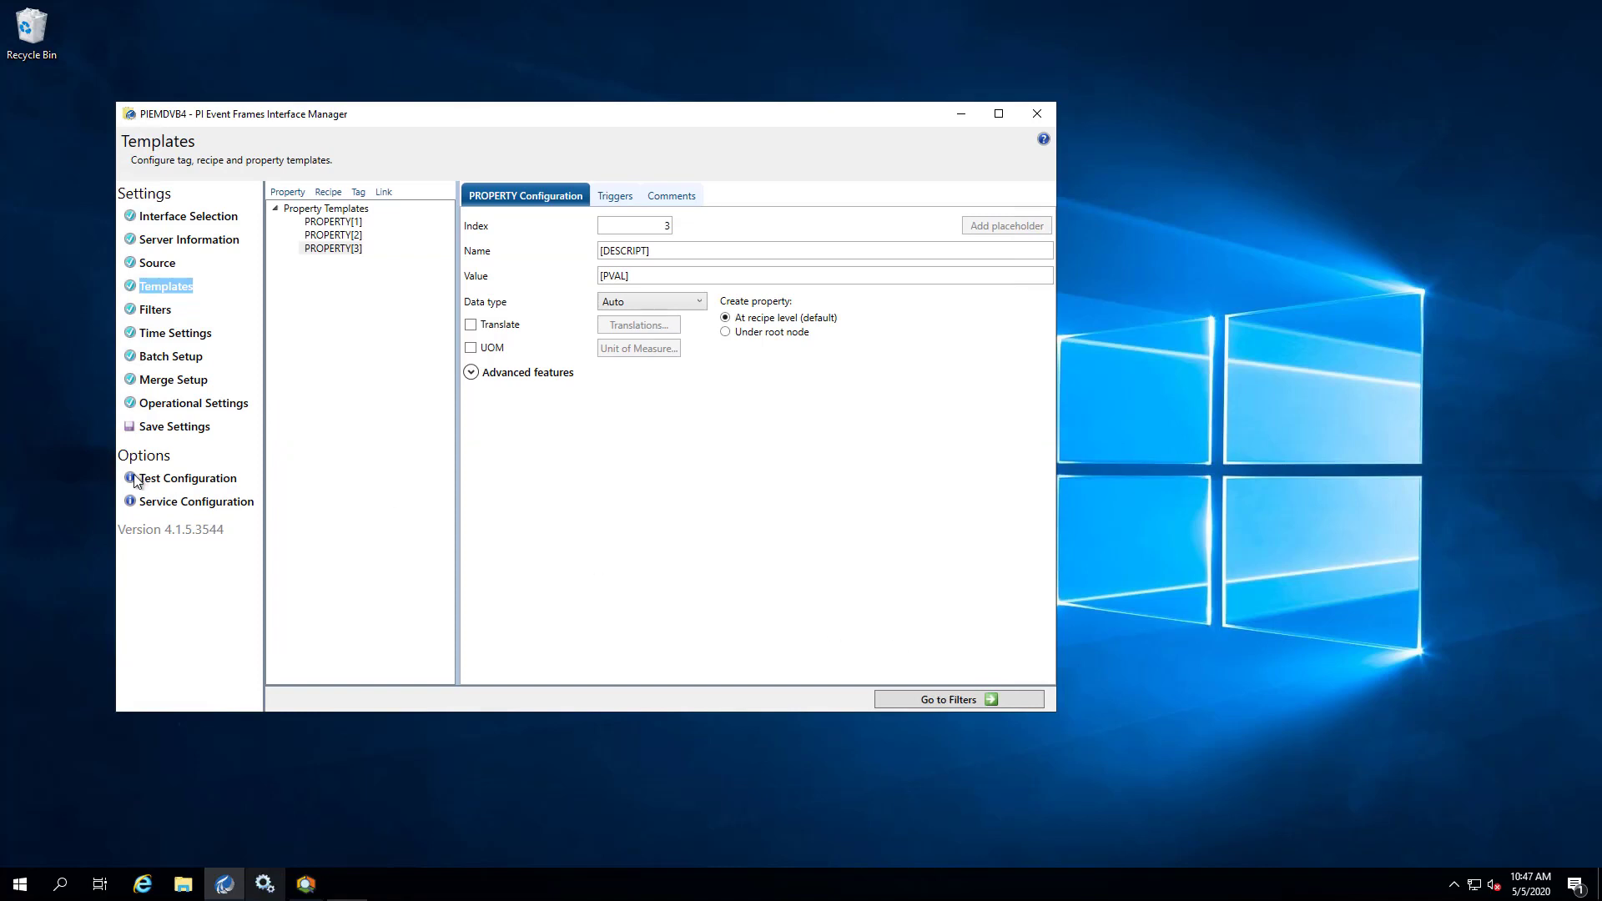
# Save the interface settings and restart the PIEMDVB4 service in Services.
pyautogui.click(173, 427)
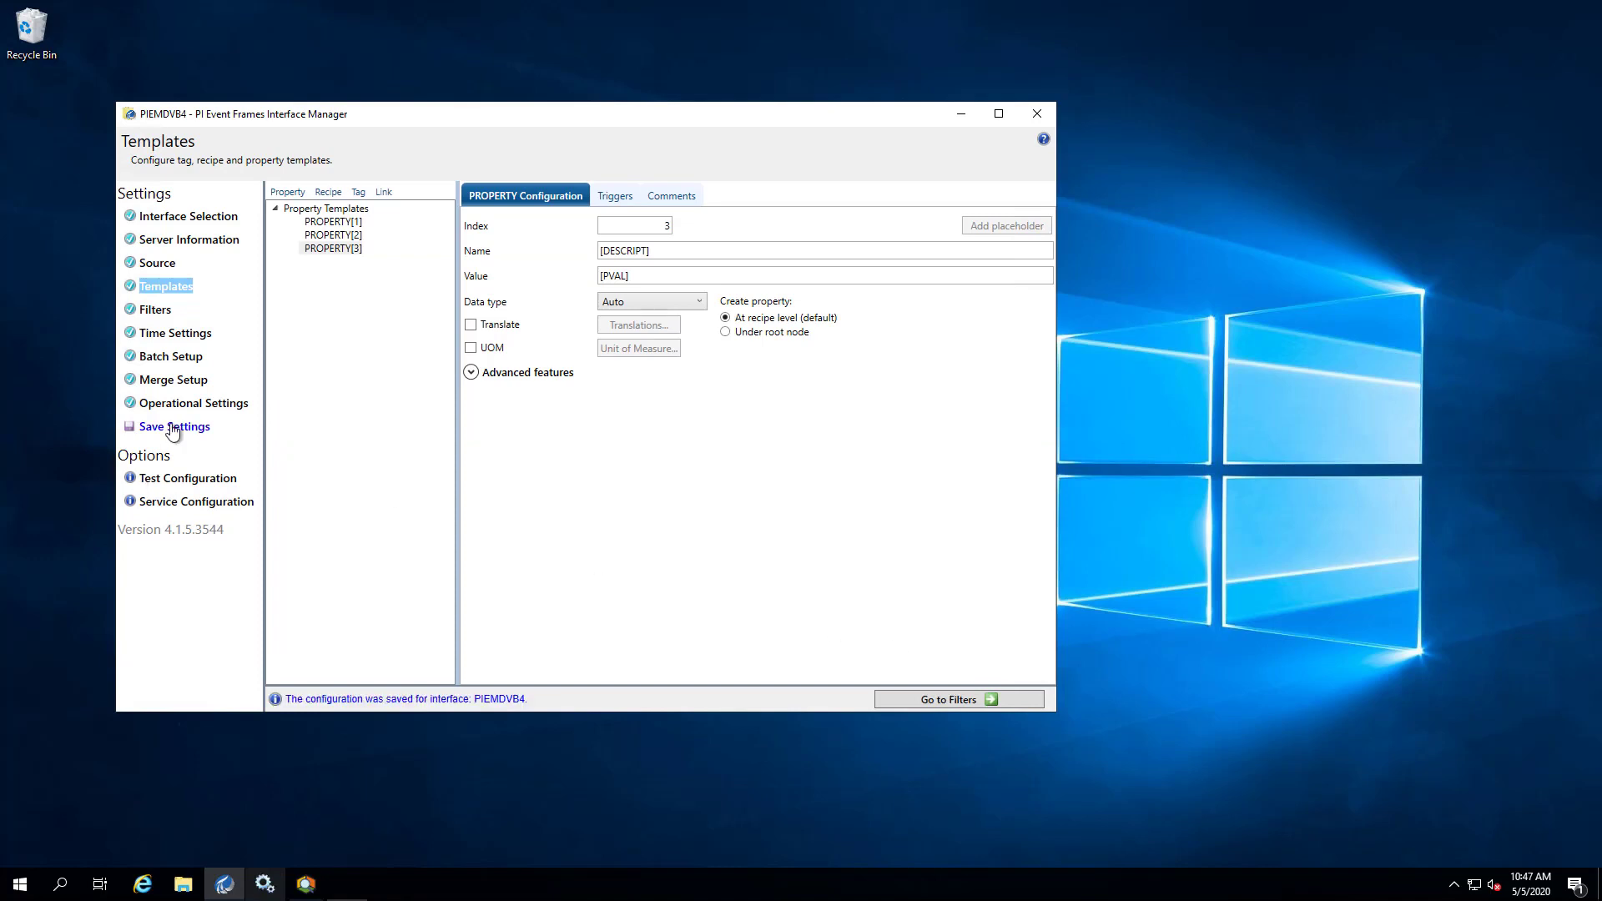
pyautogui.click(265, 884)
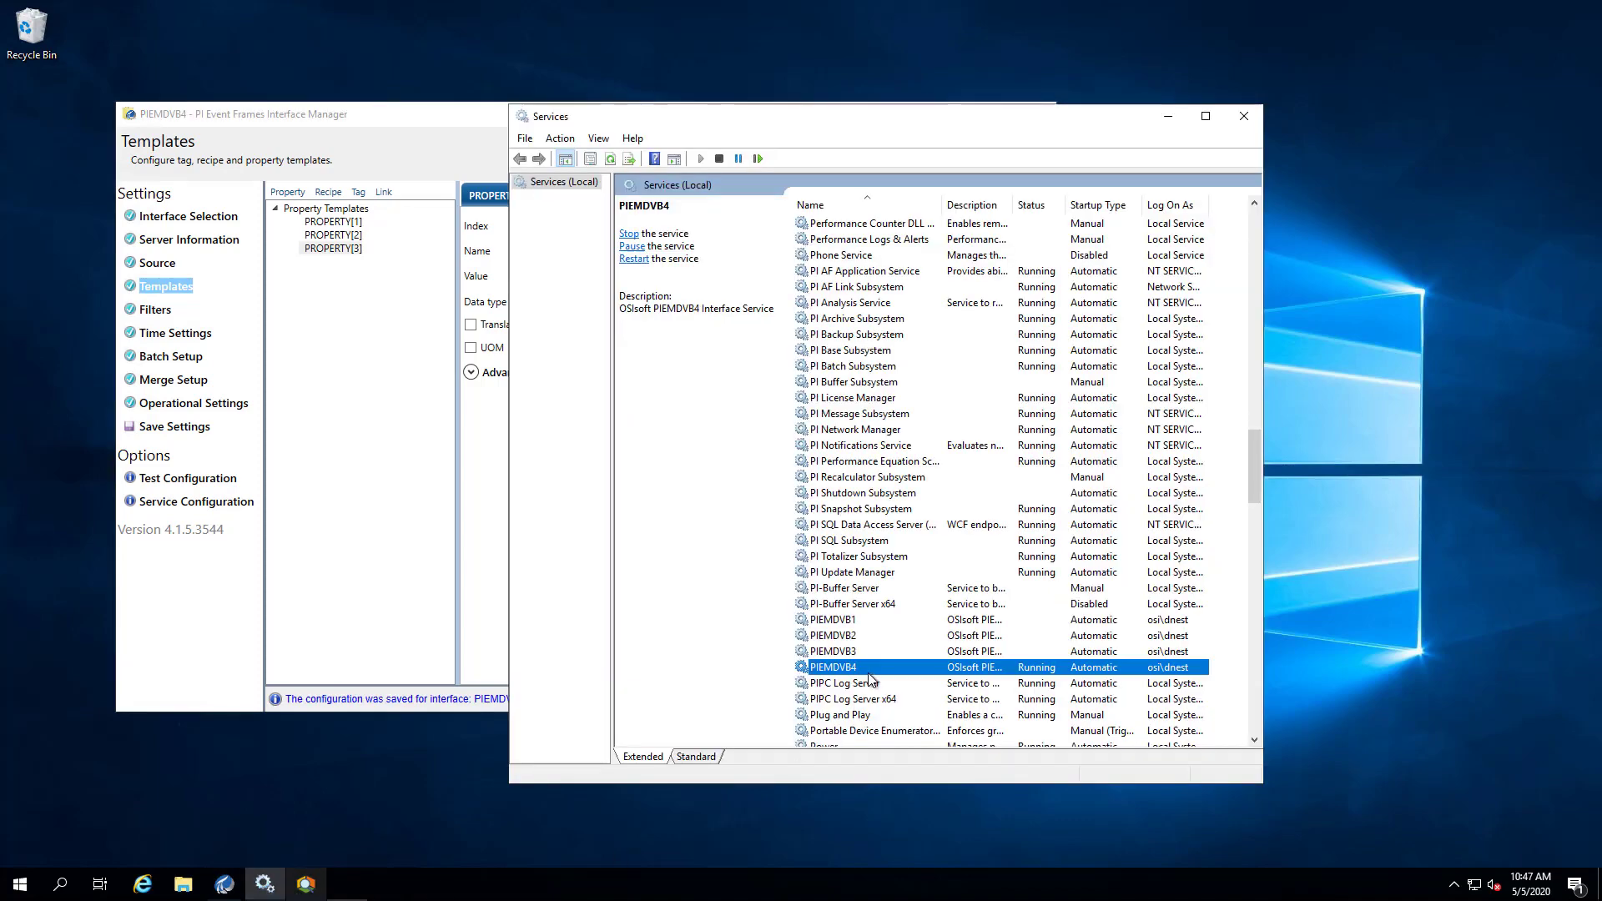
pyautogui.rightClick(869, 670)
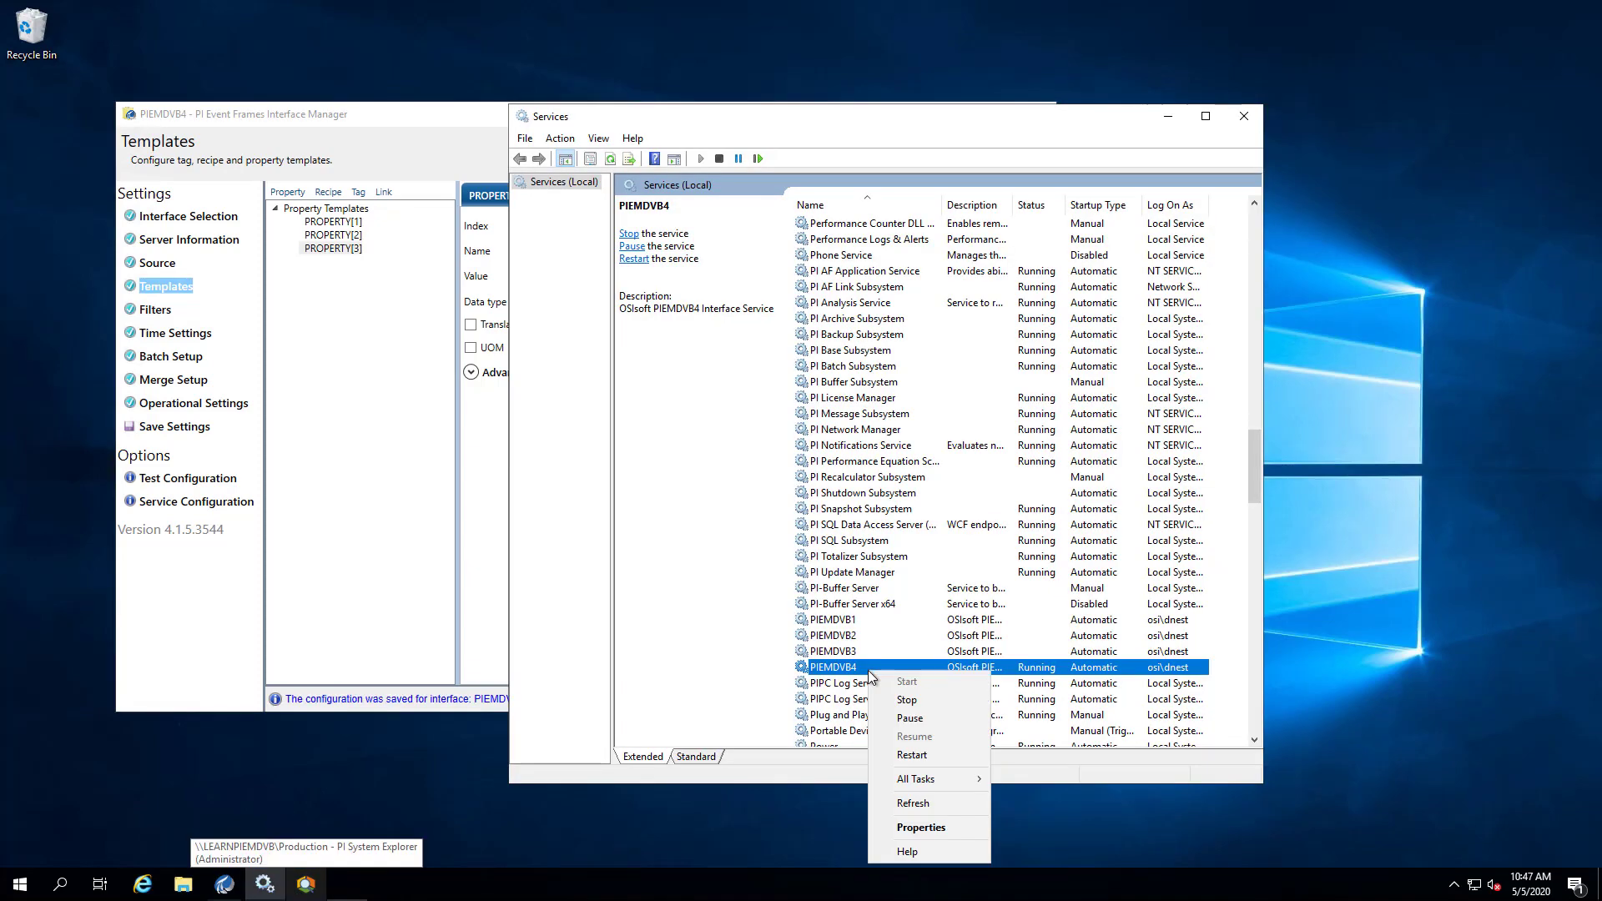
pyautogui.click(911, 753)
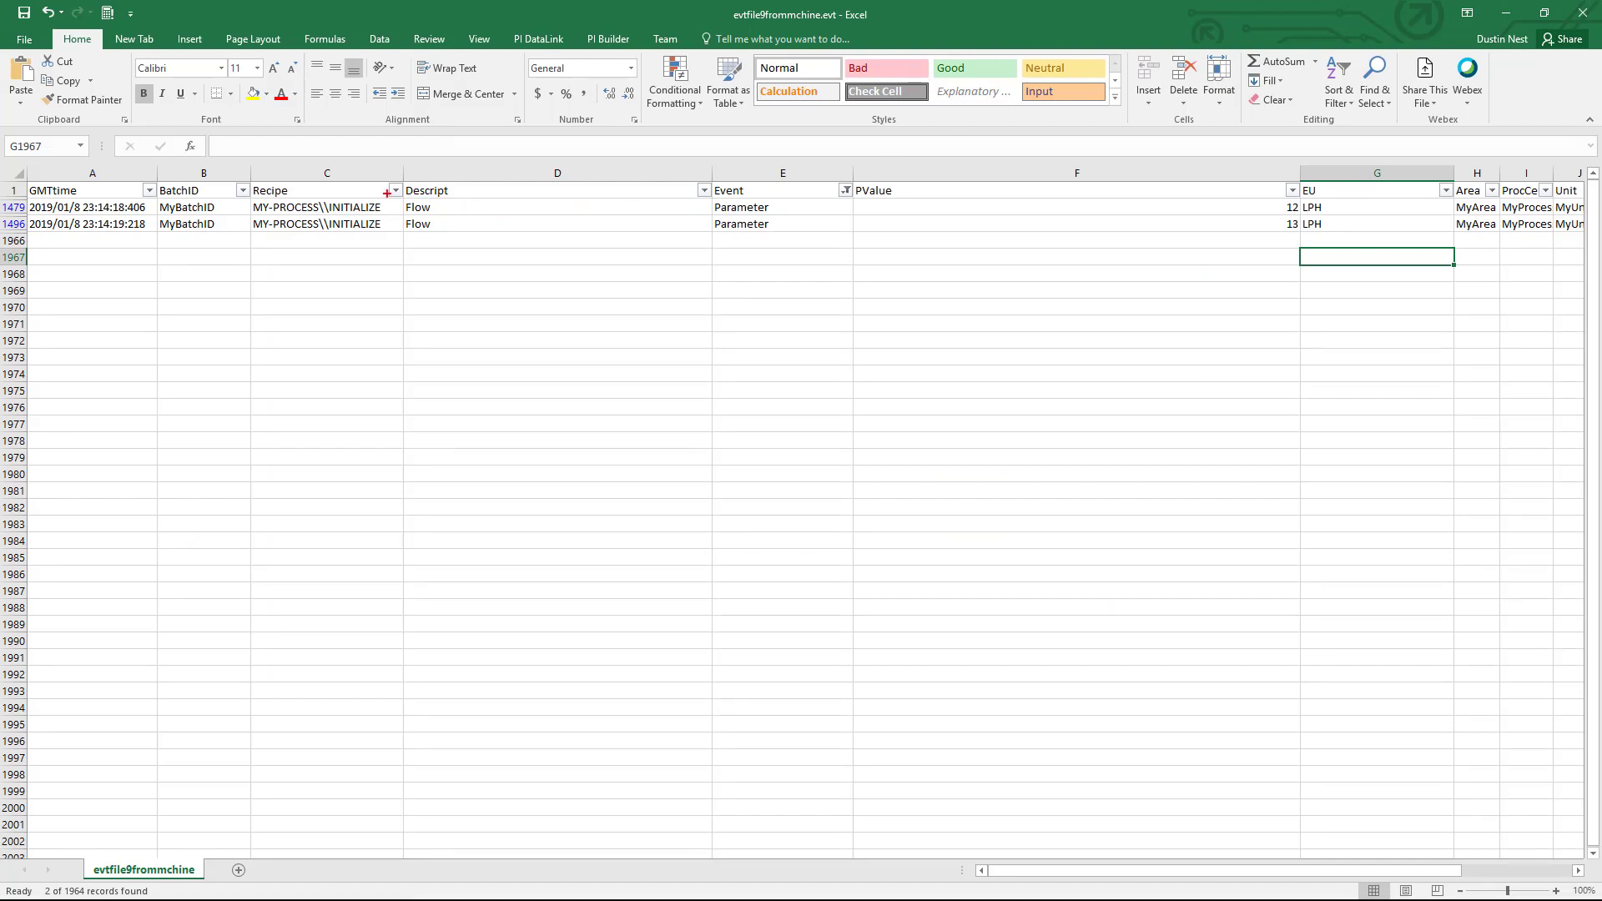
pyautogui.moveTo(387, 193); pyautogui.dragTo(465, 233)
pyautogui.moveTo(1246, 192); pyautogui.dragTo(1310, 237)
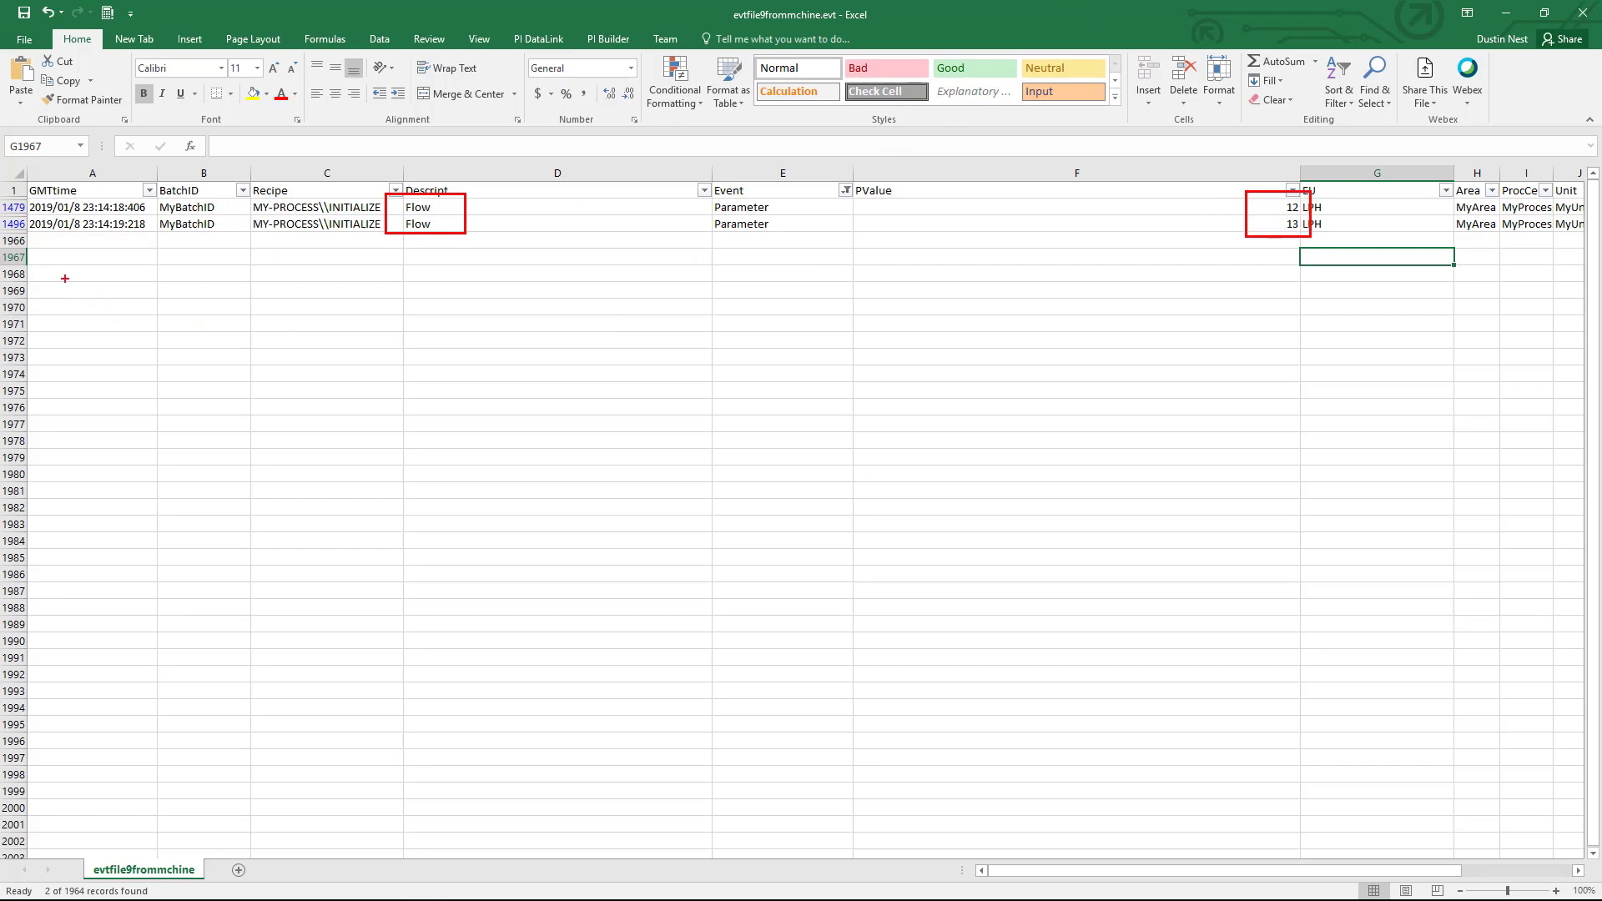
pyautogui.moveTo(17, 192)
pyautogui.mouseDown()
pyautogui.moveTo(93, 232)
pyautogui.moveTo(160, 239)
pyautogui.mouseUp()
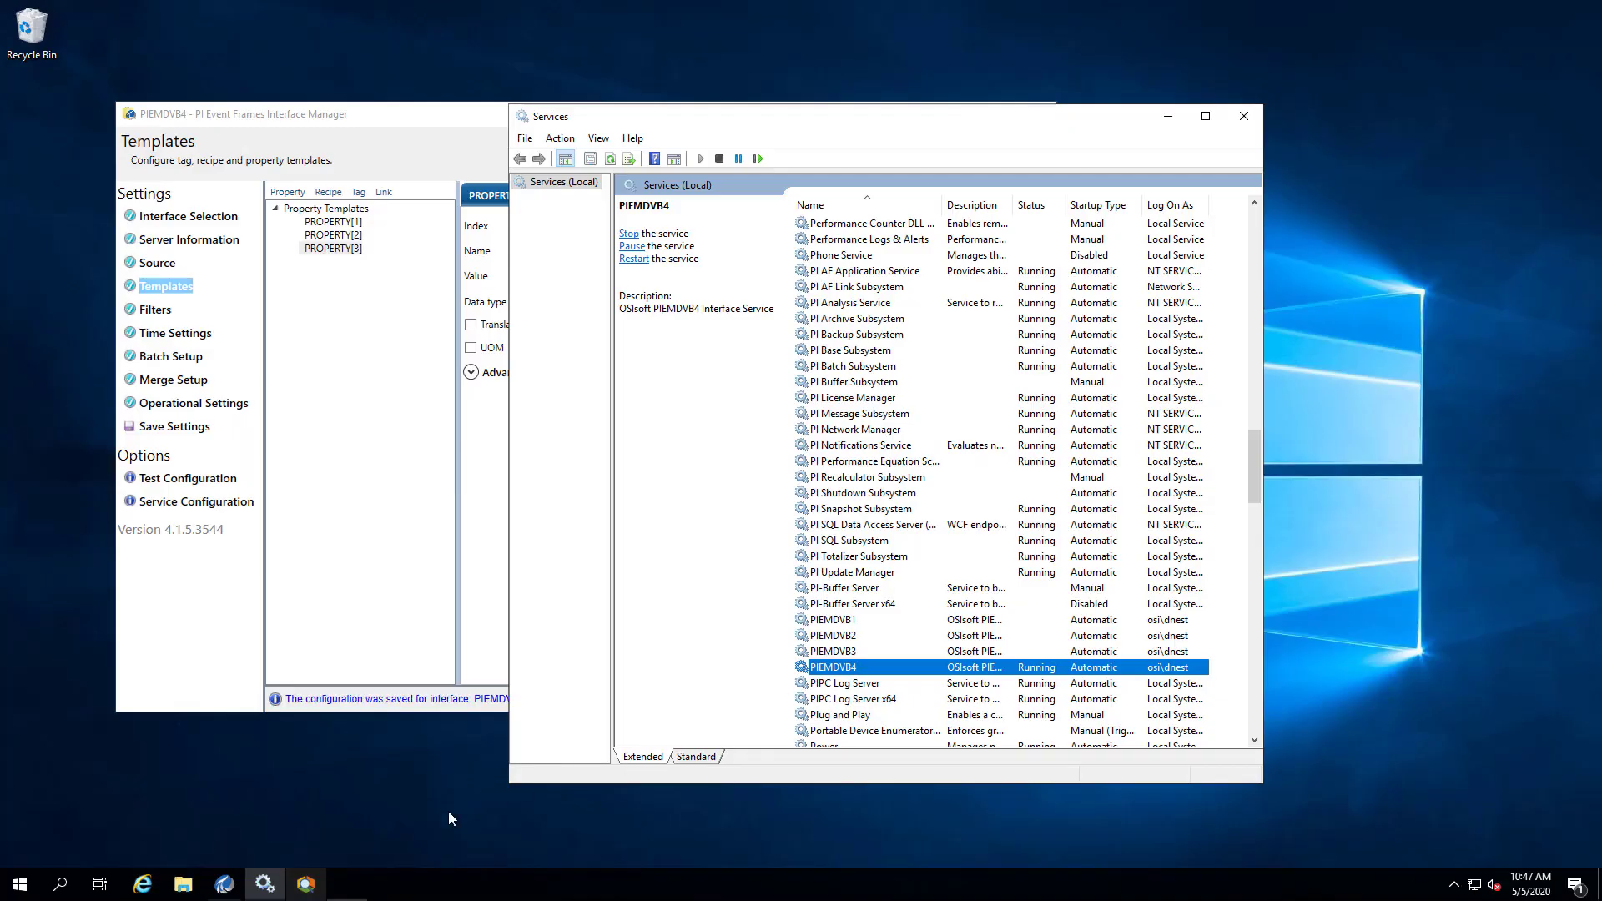
# Refresh INITIALIZE's attributes in PI System Explorer, applying changes so the new Flow attribute at 13 appears.
pyautogui.click(307, 885)
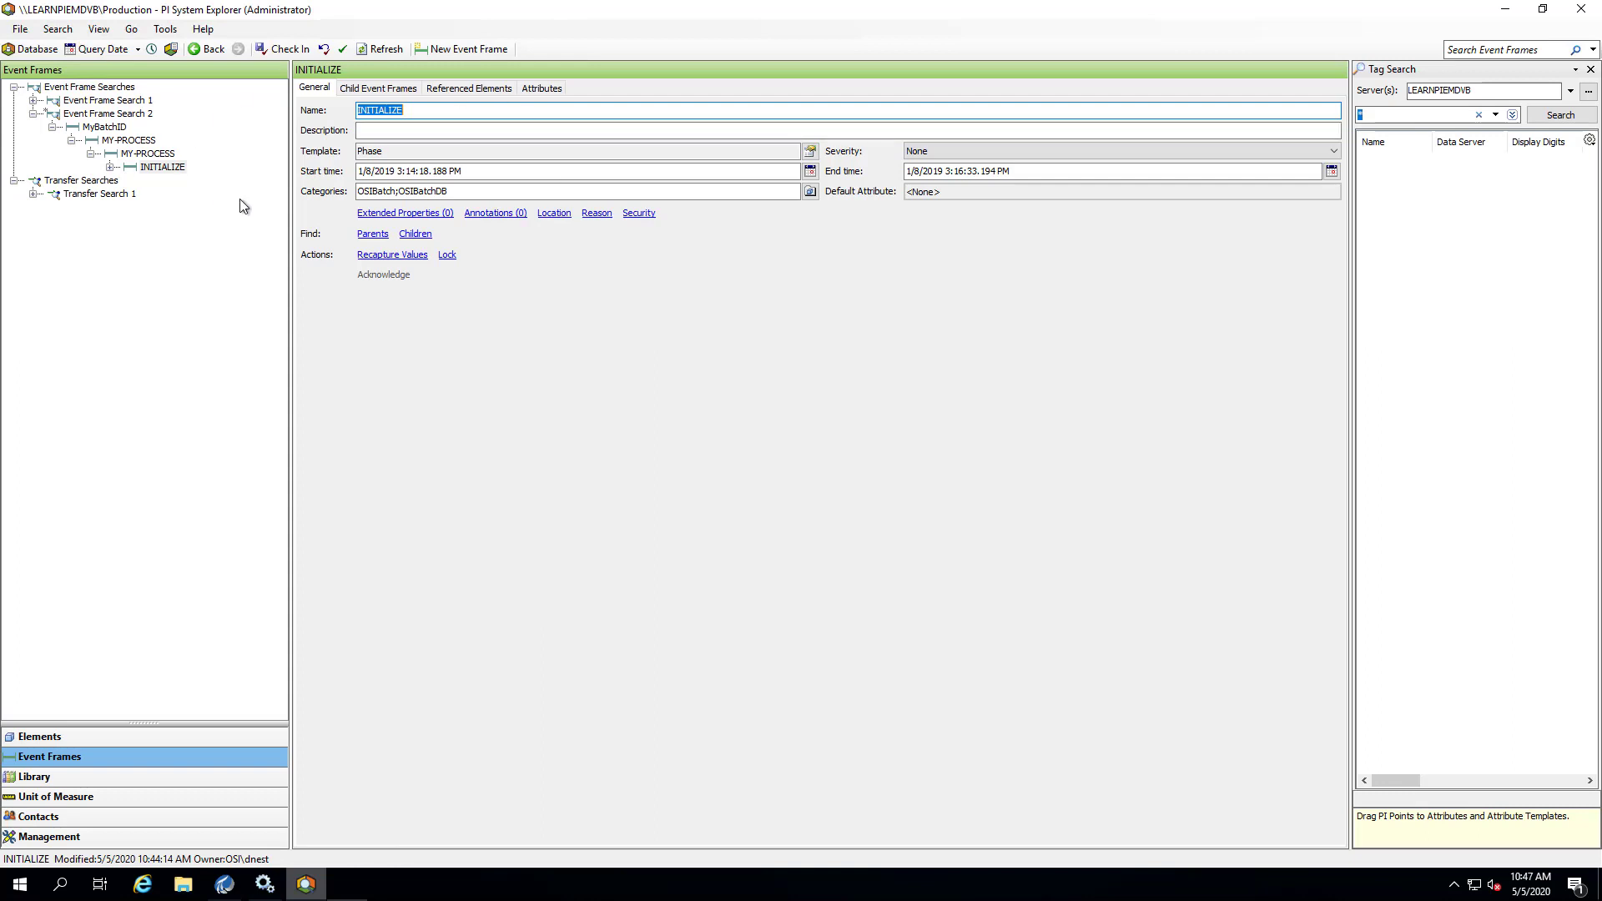
pyautogui.click(553, 89)
pyautogui.click(393, 48)
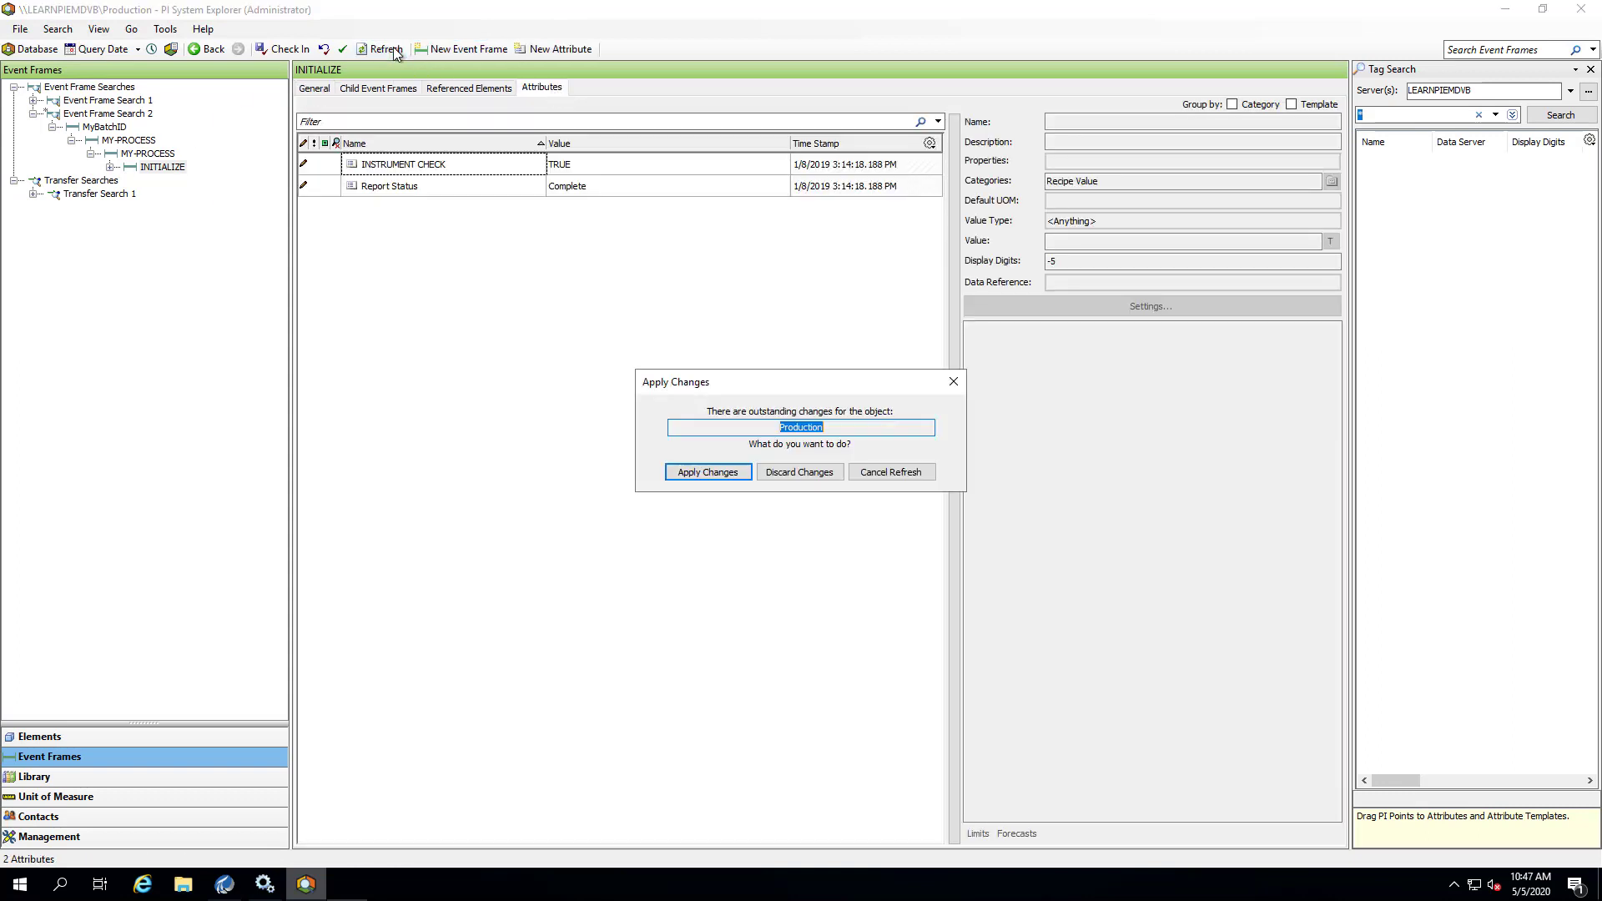
pyautogui.click(721, 479)
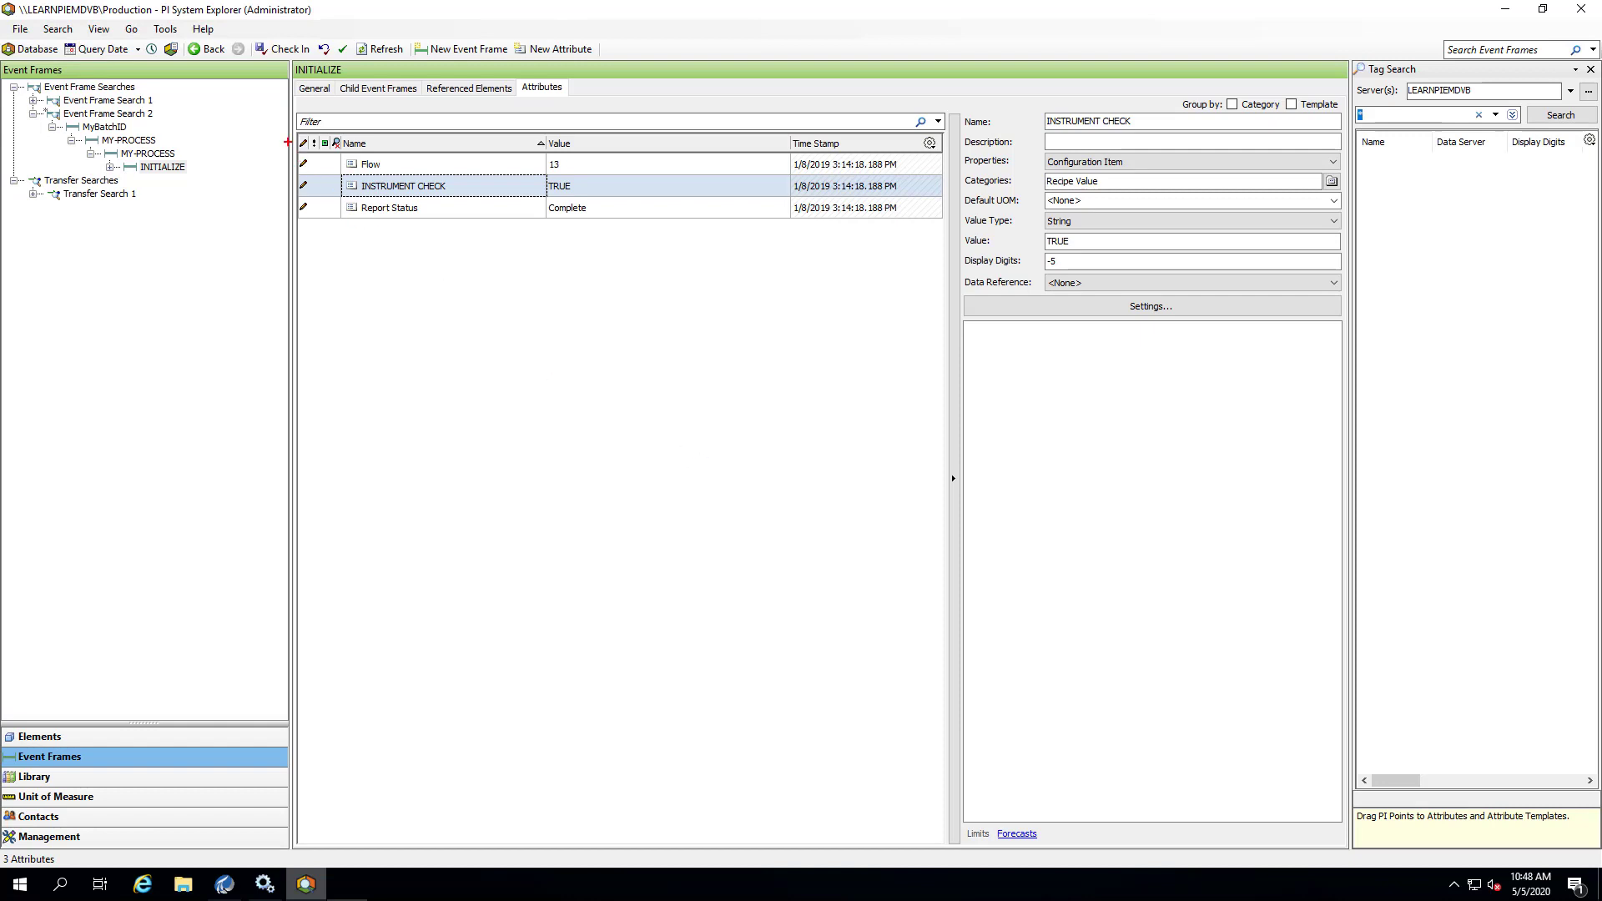
pyautogui.moveTo(290, 143)
pyautogui.mouseDown()
pyautogui.moveTo(422, 178)
pyautogui.moveTo(782, 201)
pyautogui.moveTo(917, 178)
pyautogui.mouseUp()
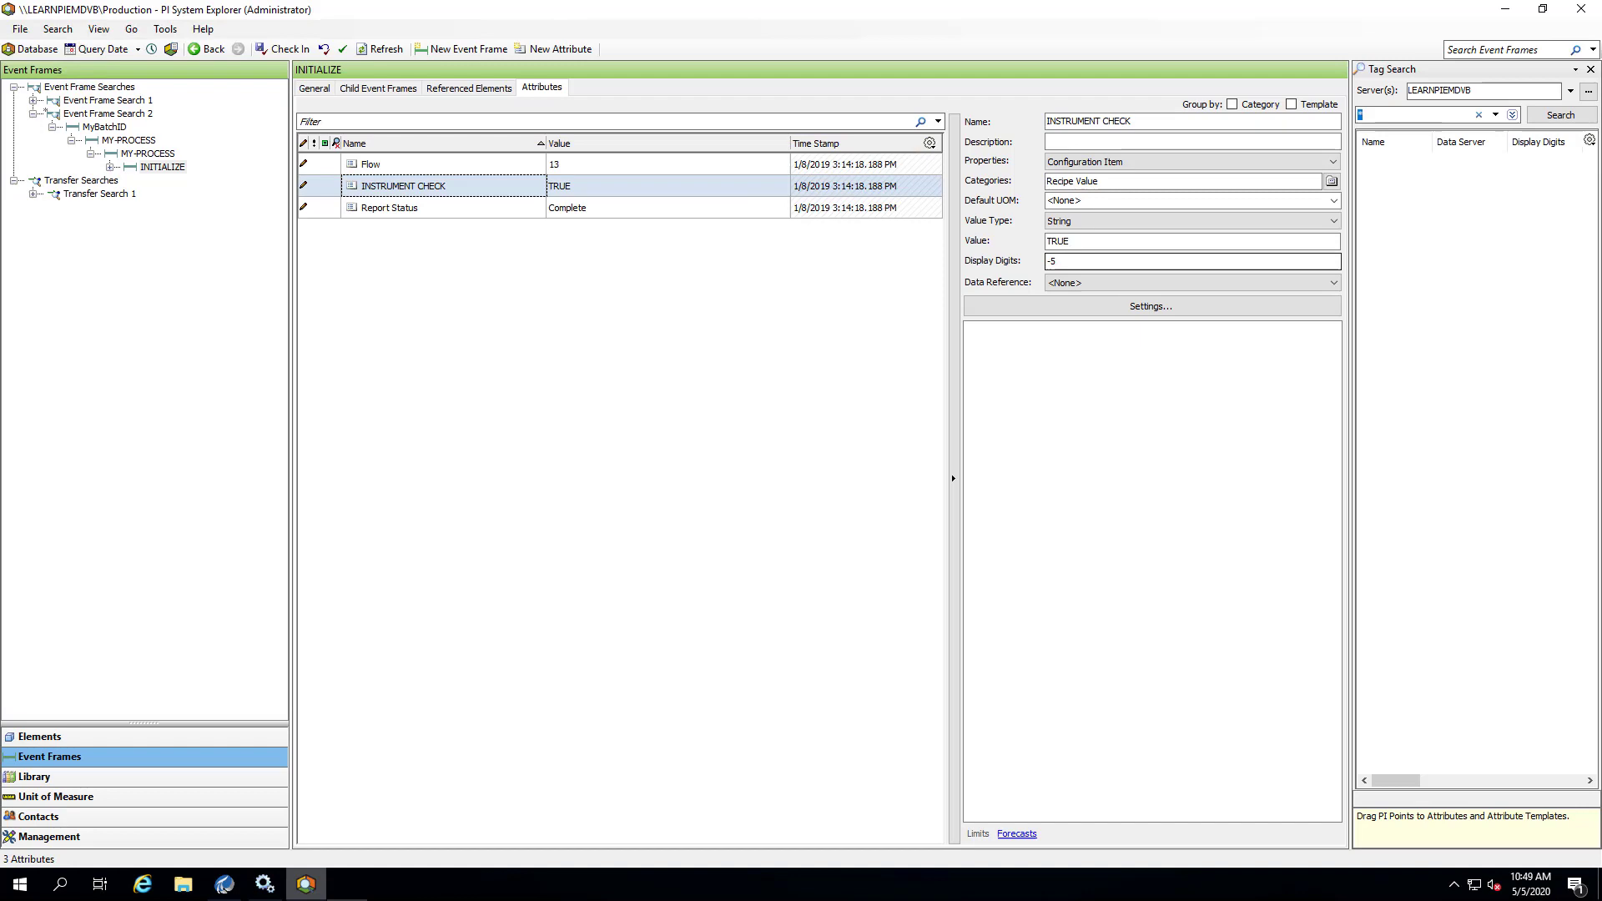
# Change the PROPERTY[3] name template to [DESCRIPT]_[TIMESTAMP] using the TIMESTAMP placeholder.
pyautogui.click(233, 883)
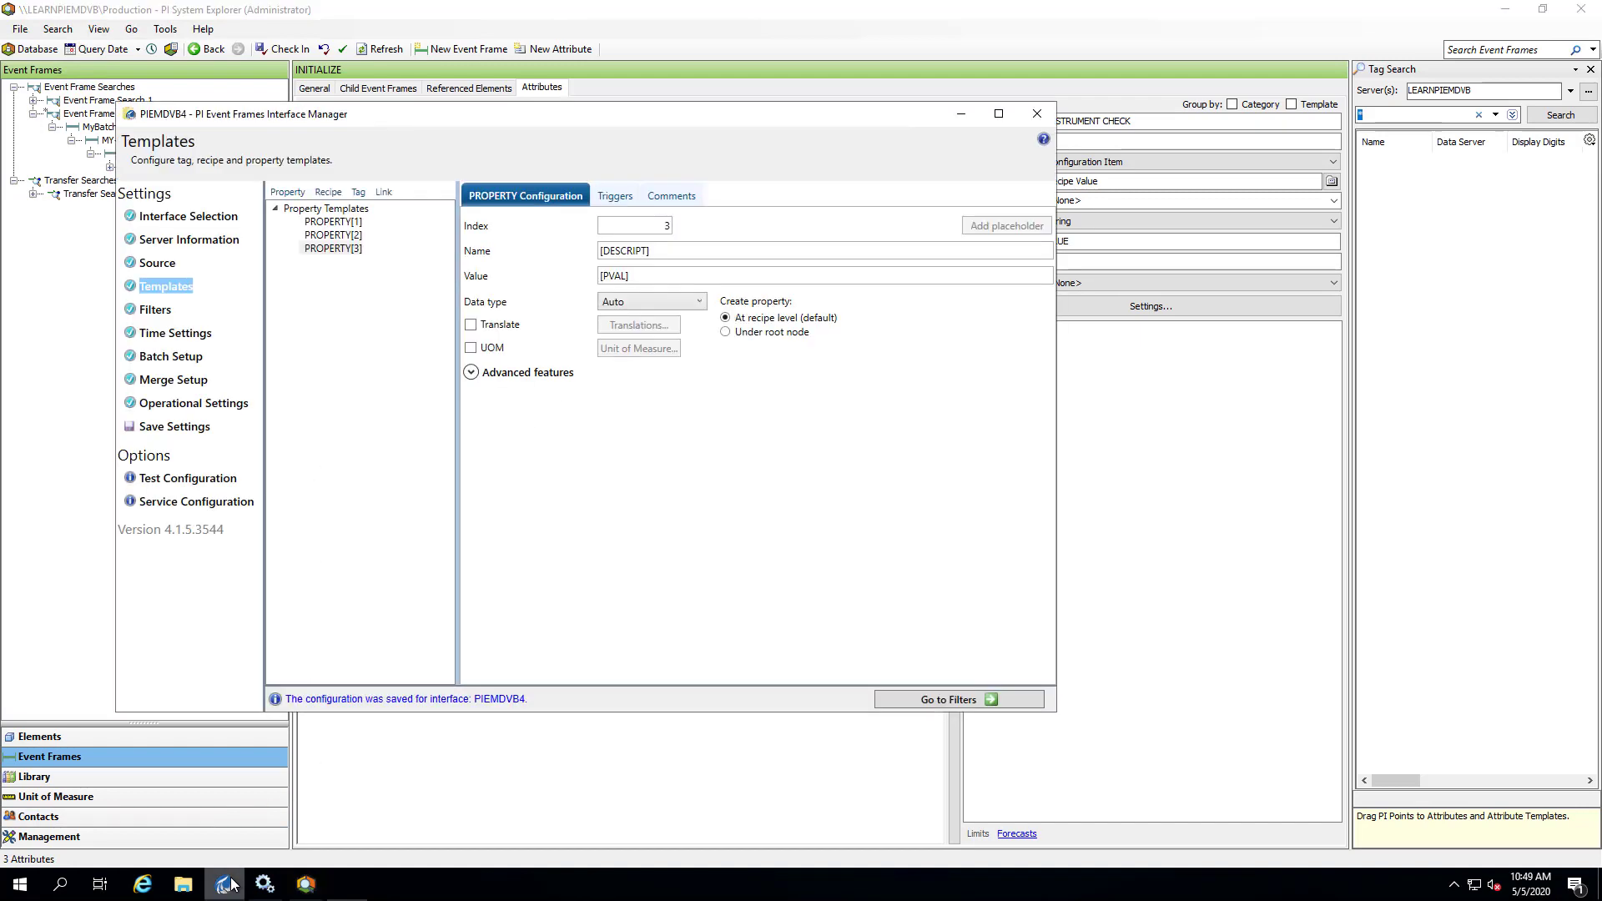
pyautogui.click(314, 249)
pyautogui.click(671, 252)
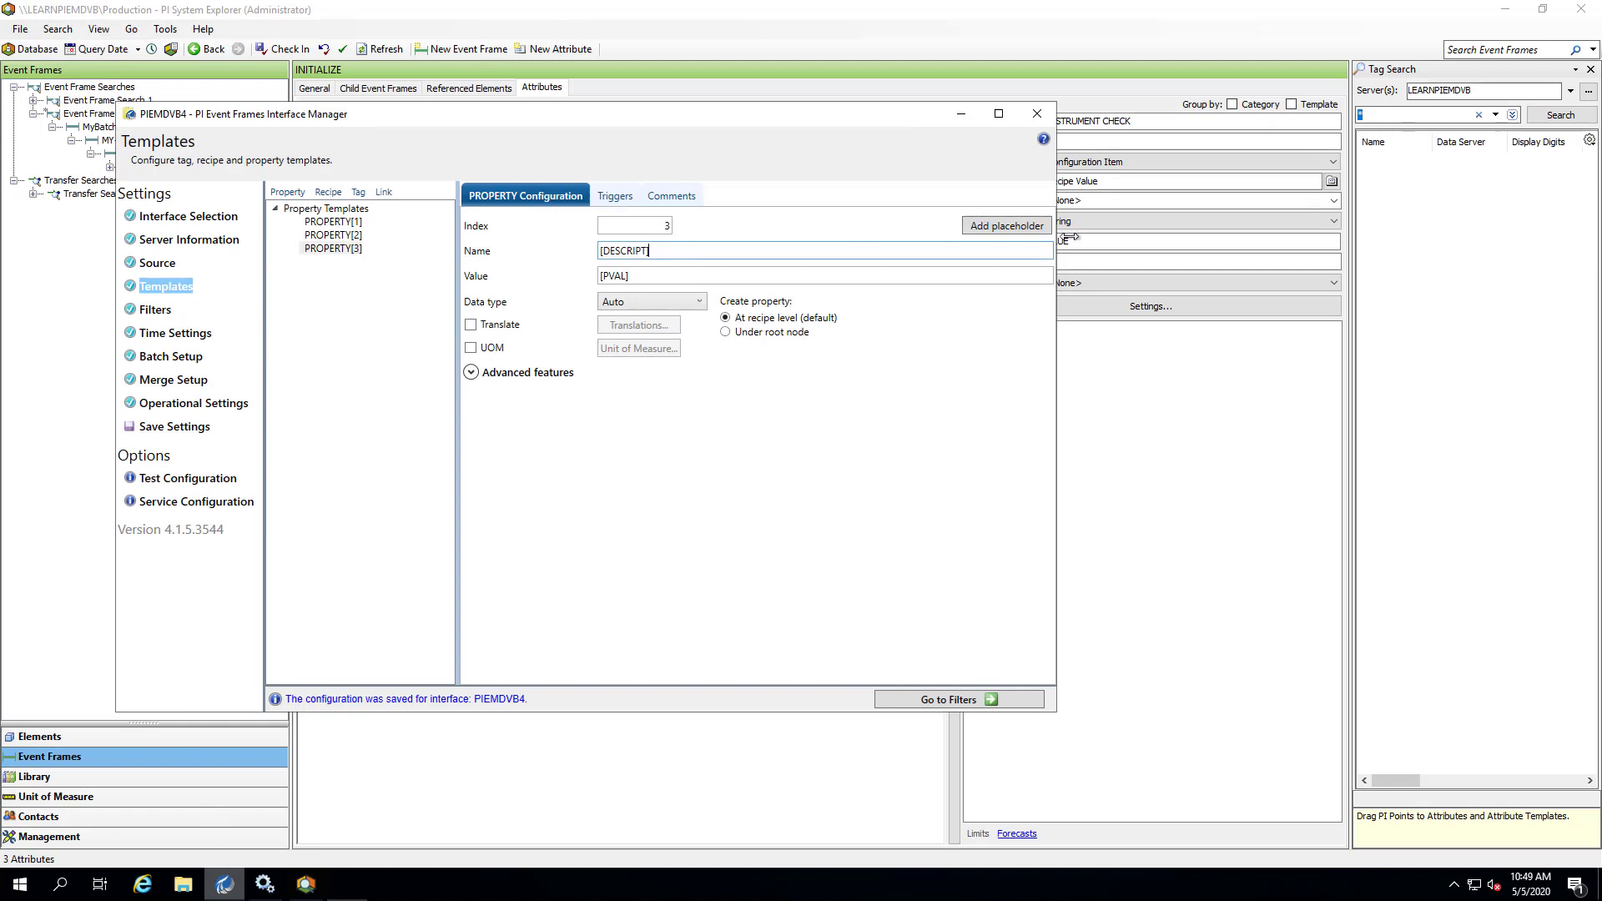
pyautogui.click(1024, 227)
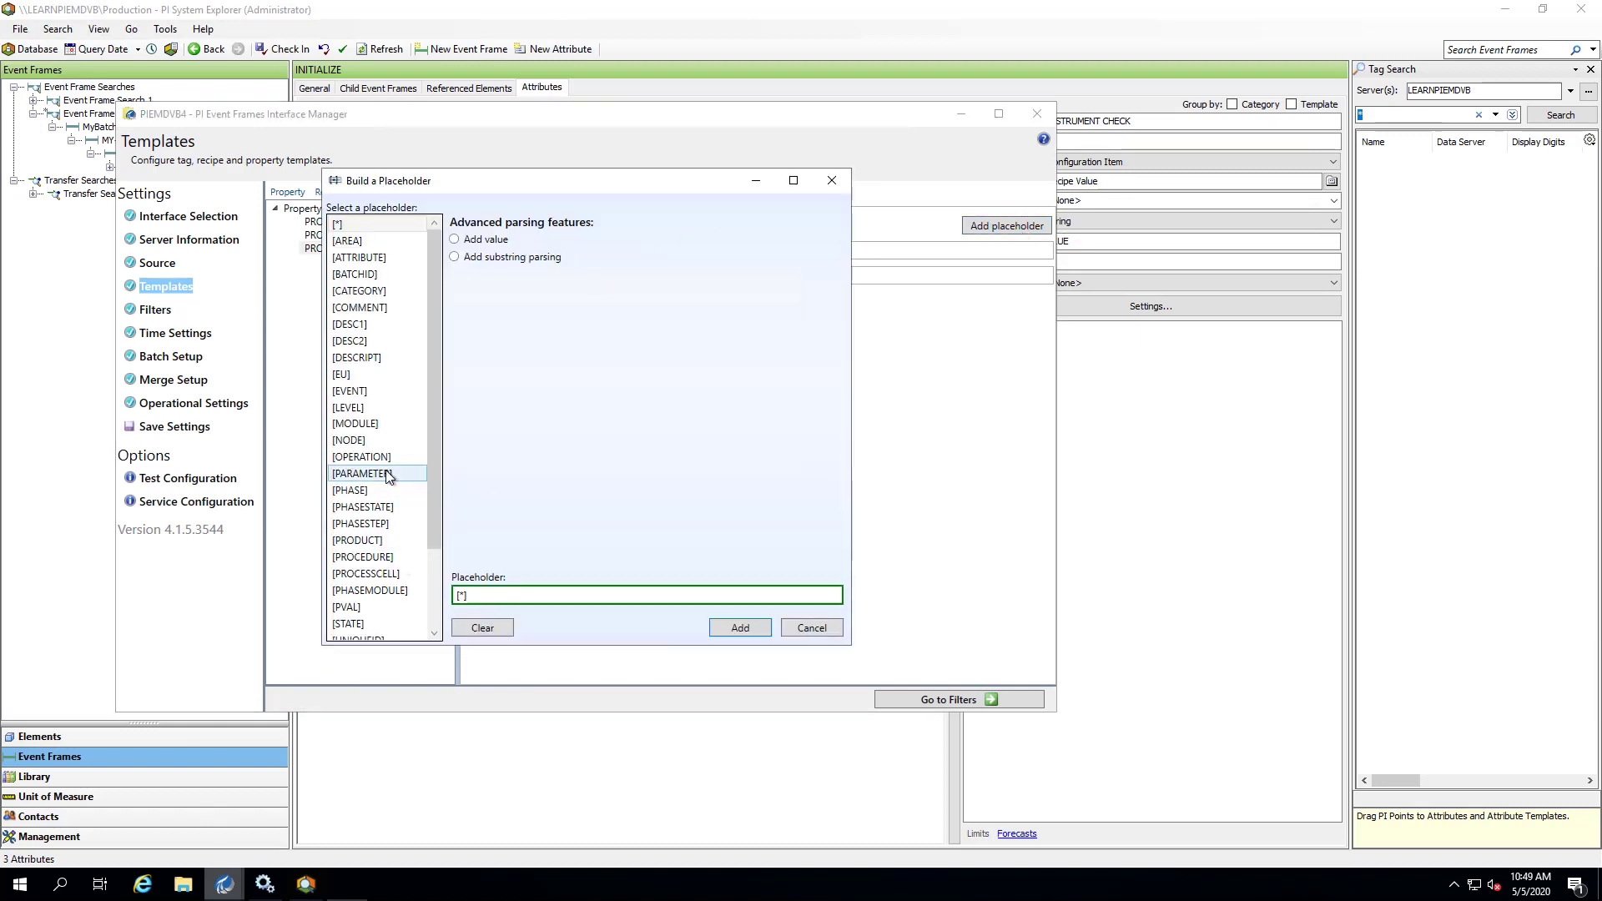
pyautogui.scroll(-2, 380, 538)
pyautogui.click(361, 624)
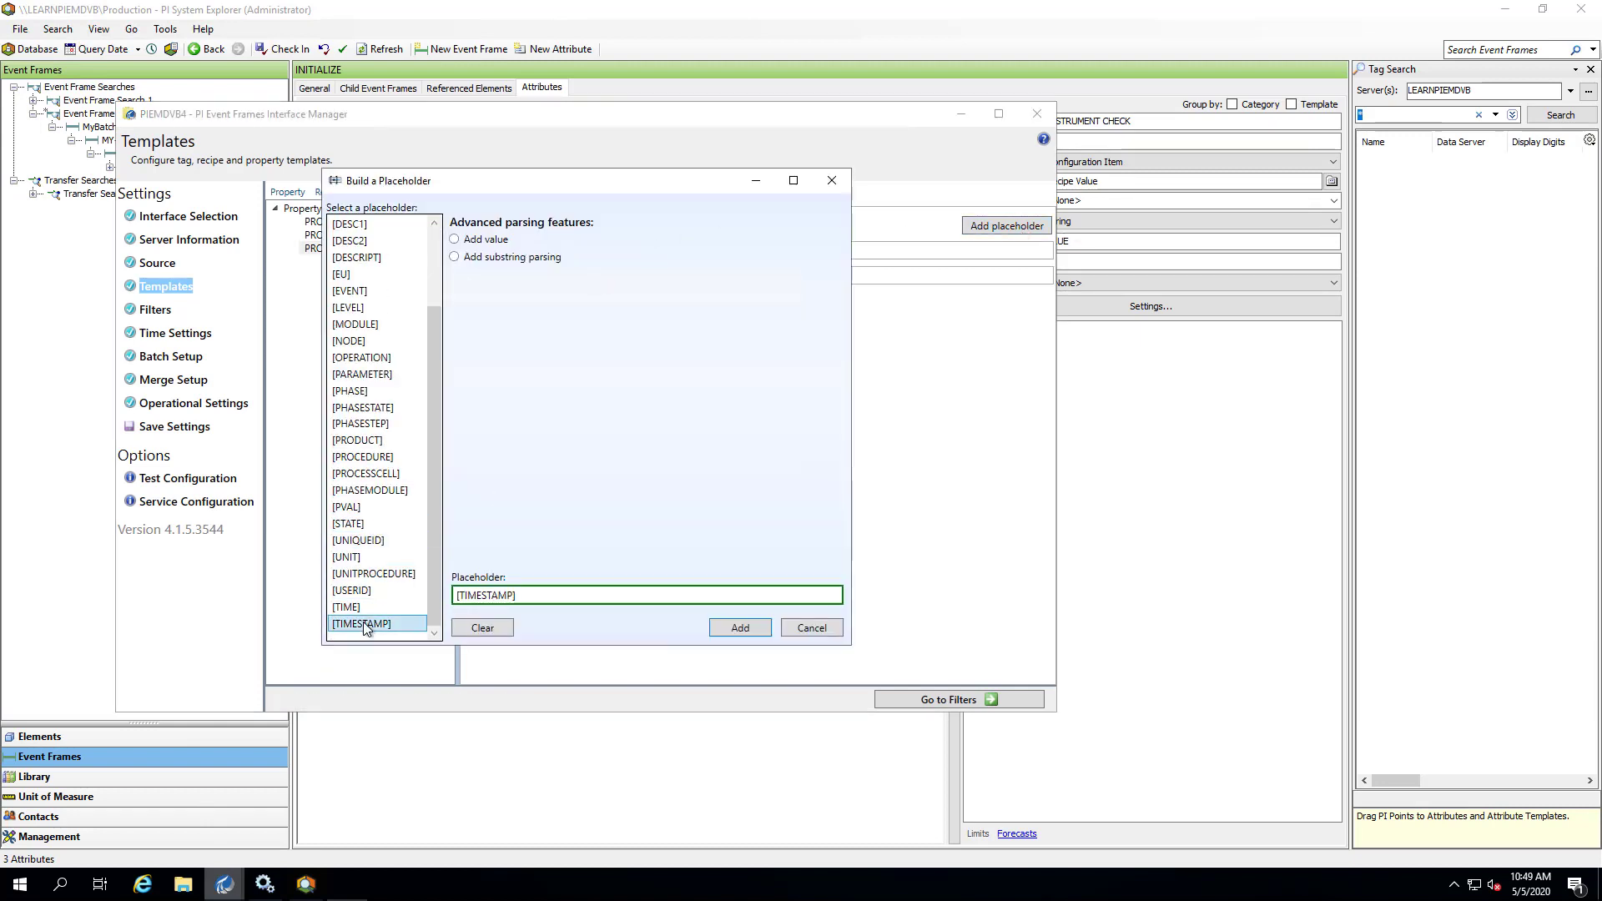
pyautogui.click(740, 628)
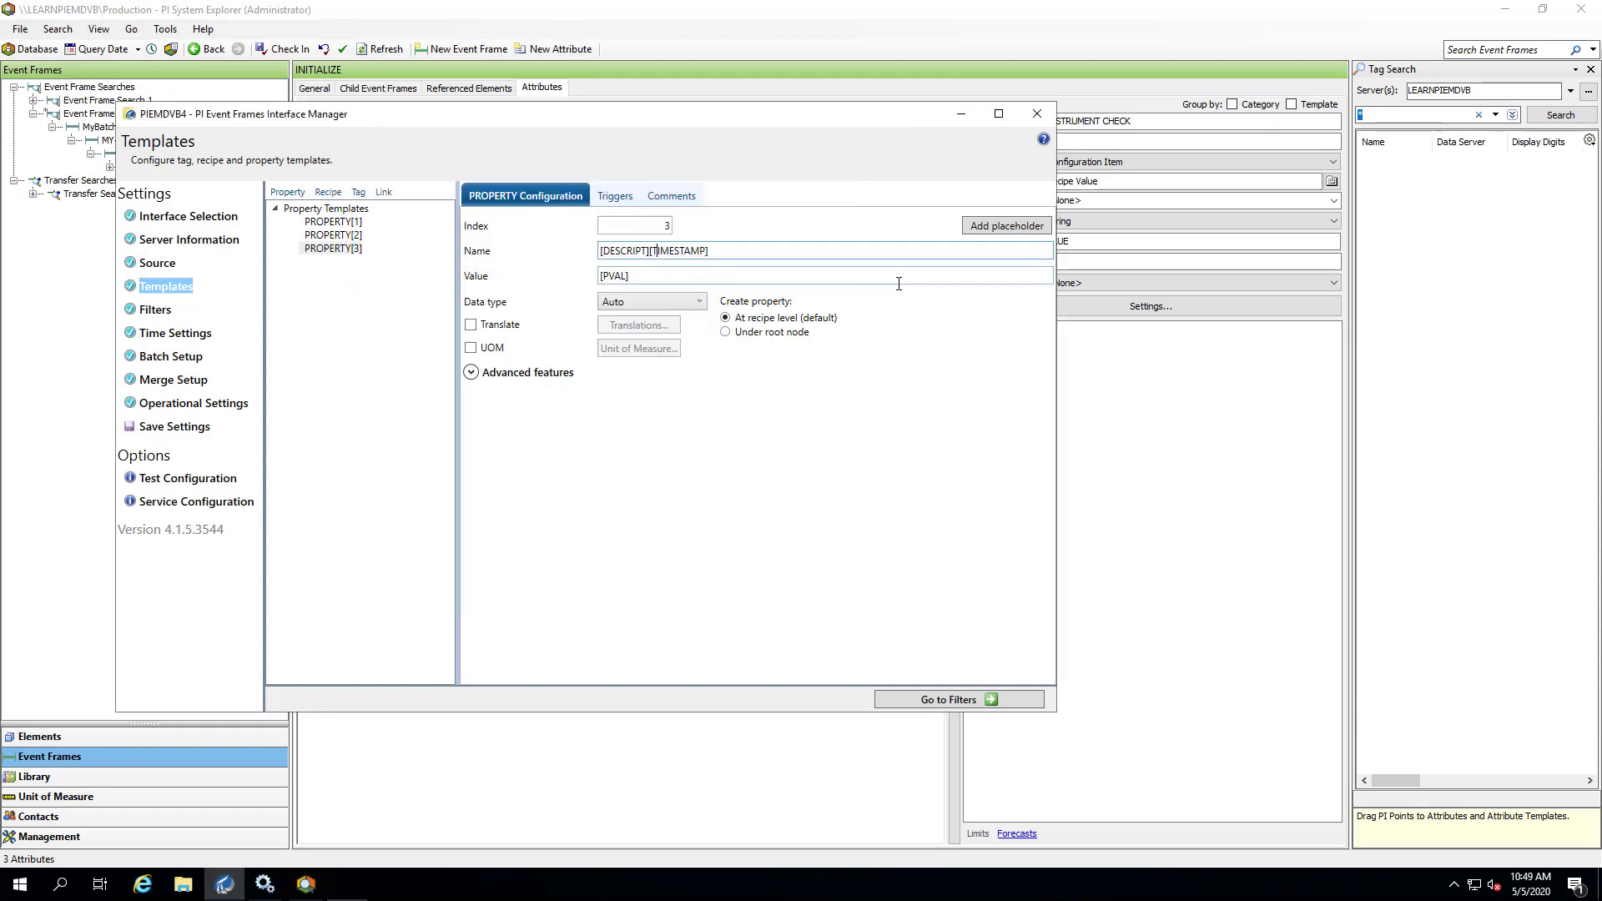
pyautogui.write('_')
# Save the interface settings and bring up the PIEMDVB4 service's actions in Services.
pyautogui.click(167, 427)
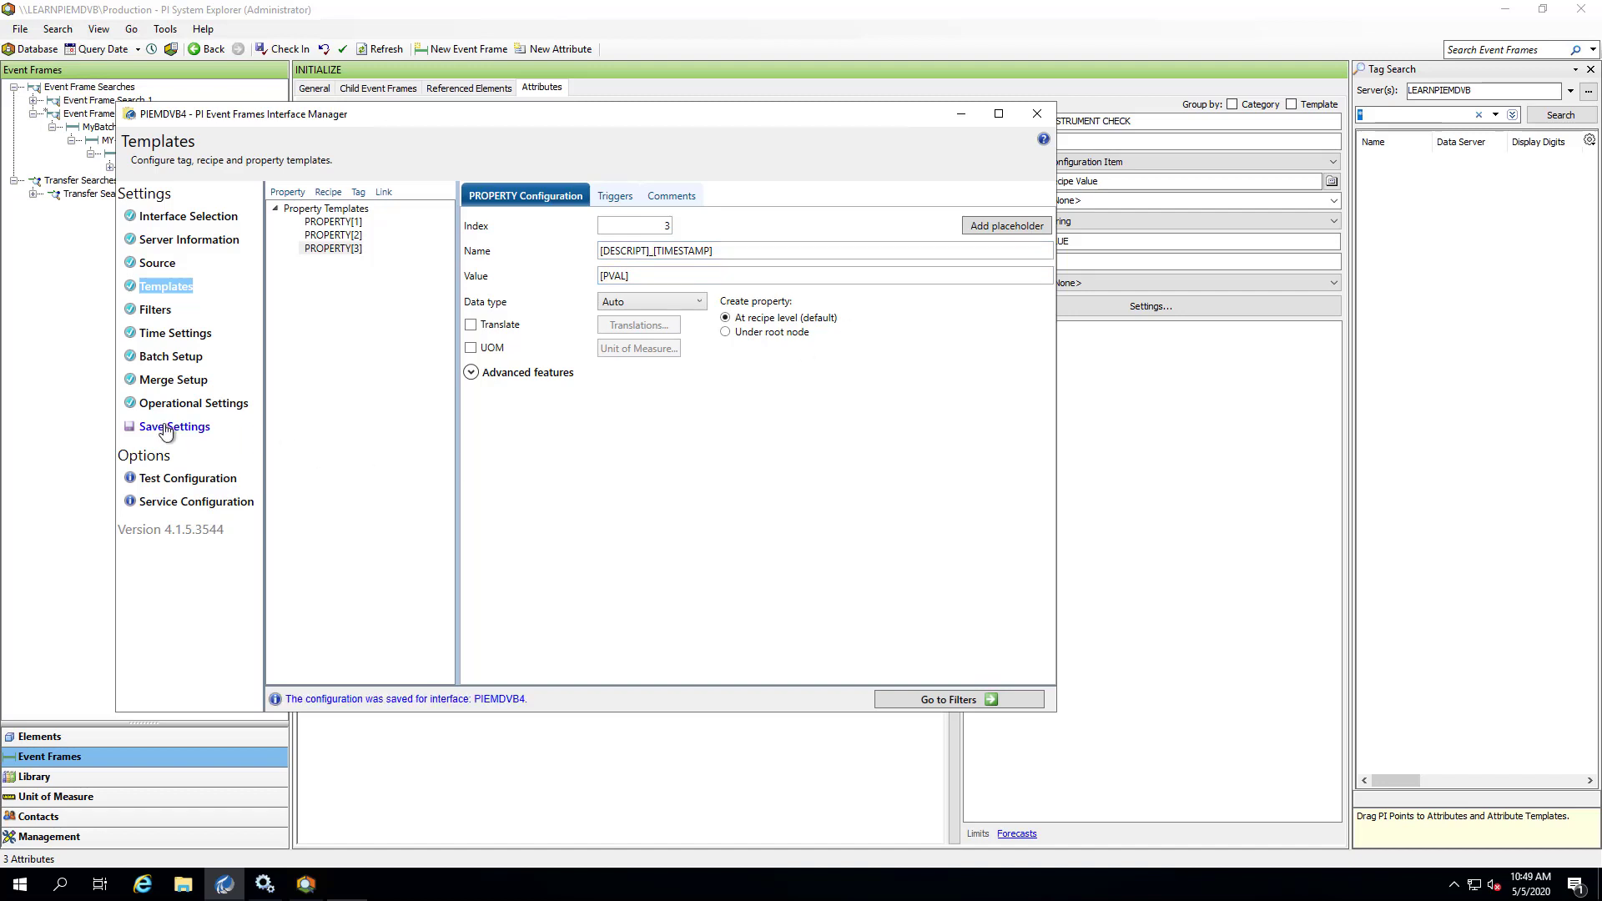
pyautogui.click(175, 502)
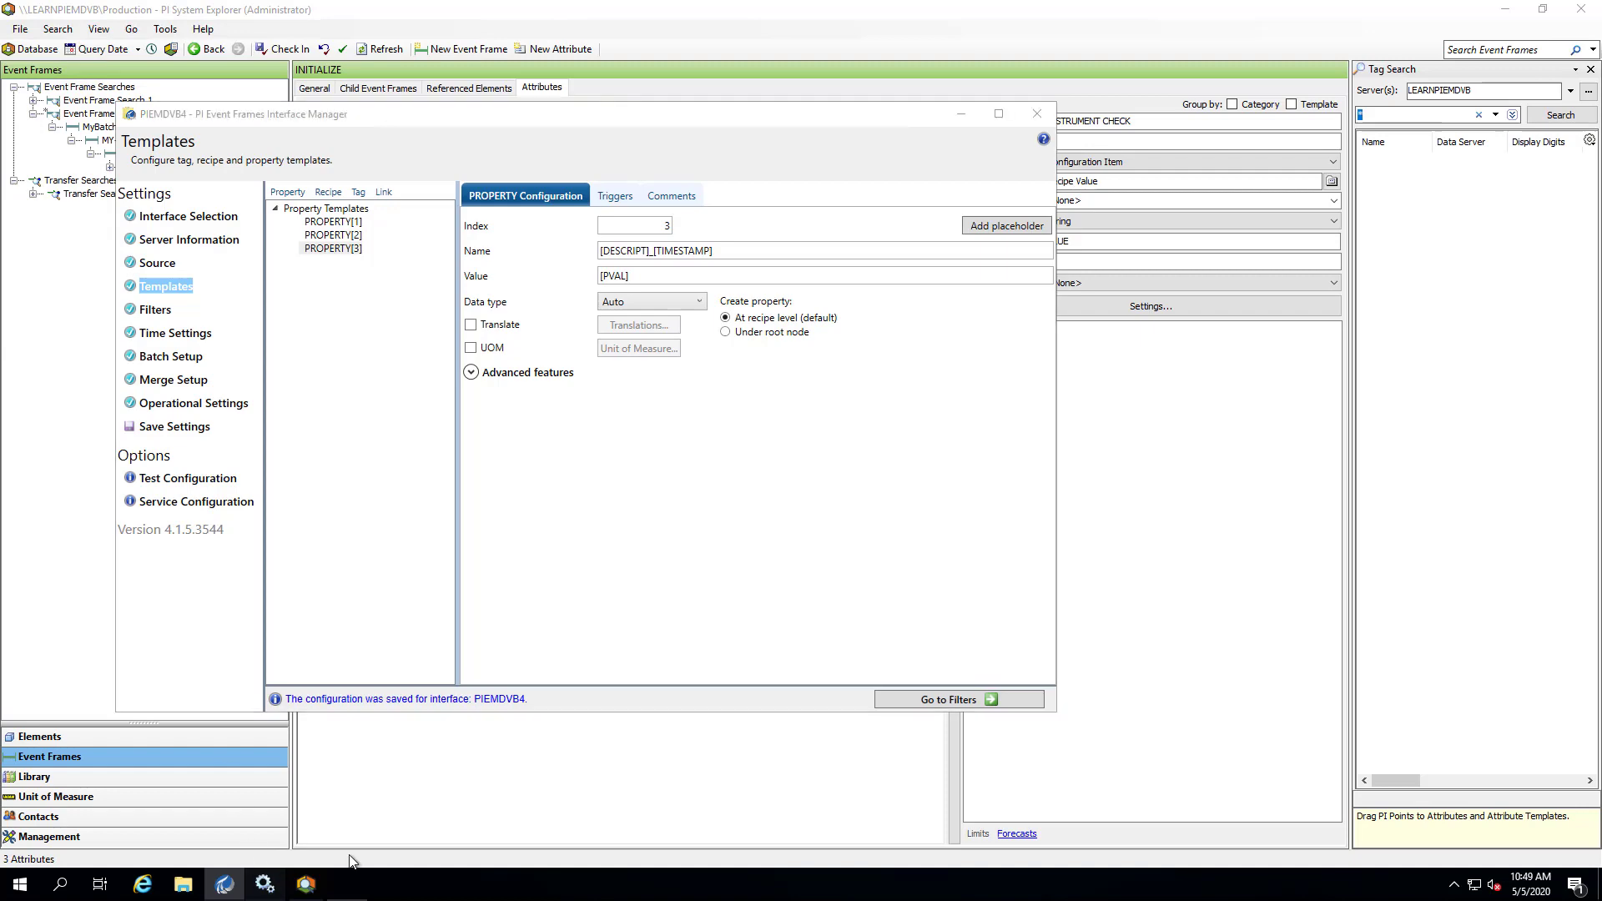
pyautogui.rightClick(835, 668)
# Restart PIEMDVB4 and review INITIALIZE's new Flow_2019/01/8 attributes valued 12 and 13.
pyautogui.click(884, 753)
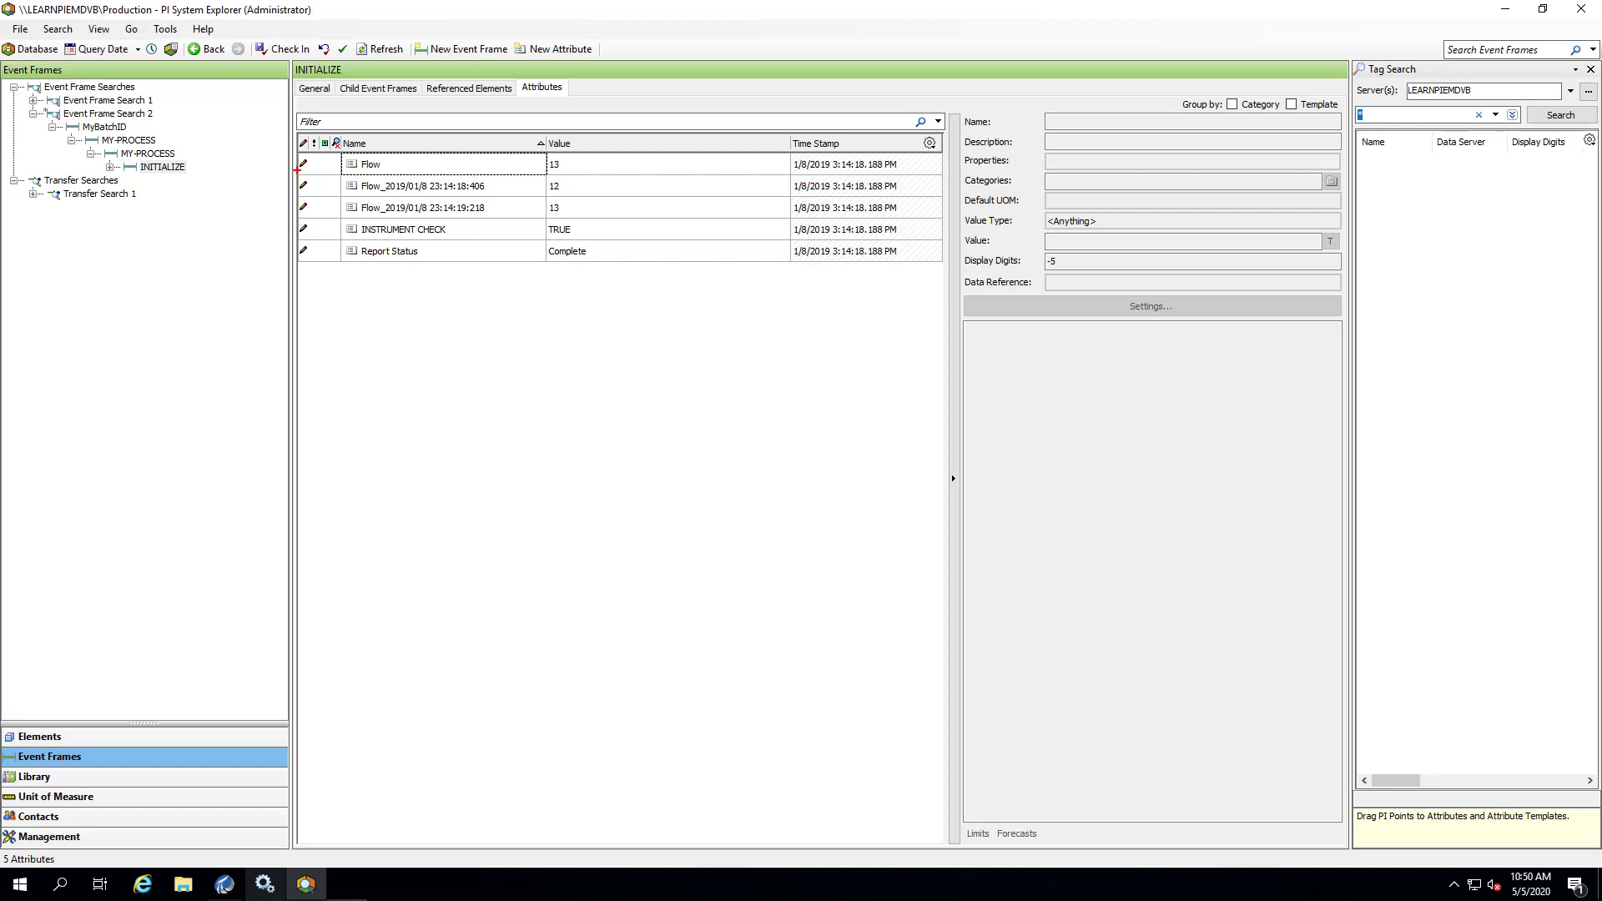
pyautogui.moveTo(294, 176)
pyautogui.mouseDown()
pyautogui.moveTo(348, 201)
pyautogui.moveTo(947, 216)
pyautogui.mouseUp()
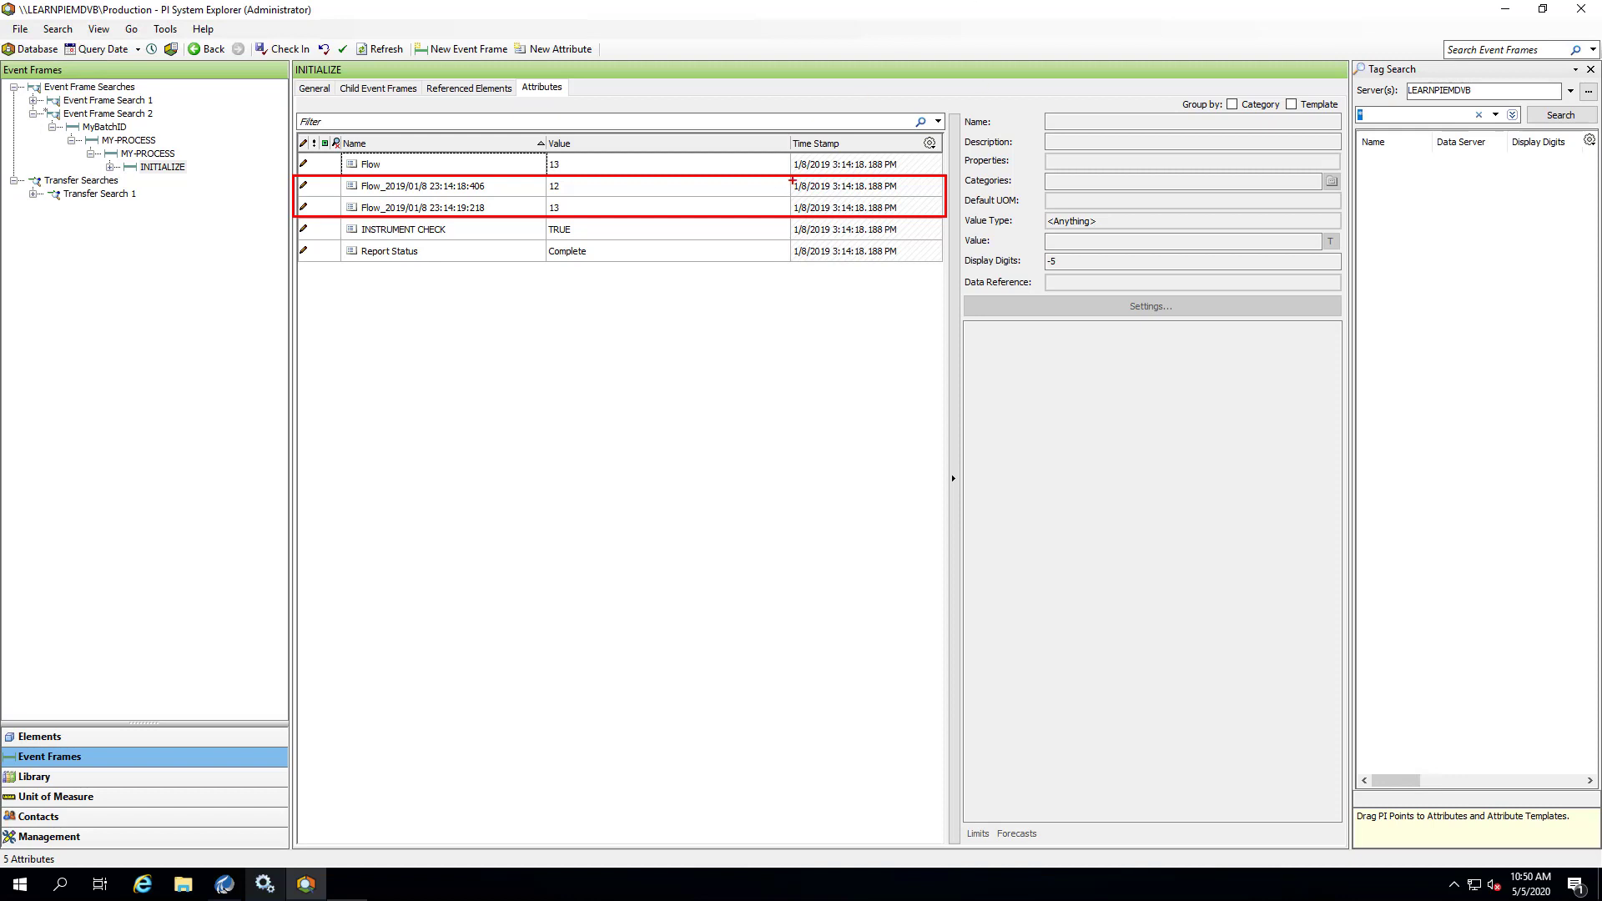
pyautogui.moveTo(790, 176); pyautogui.dragTo(917, 216)
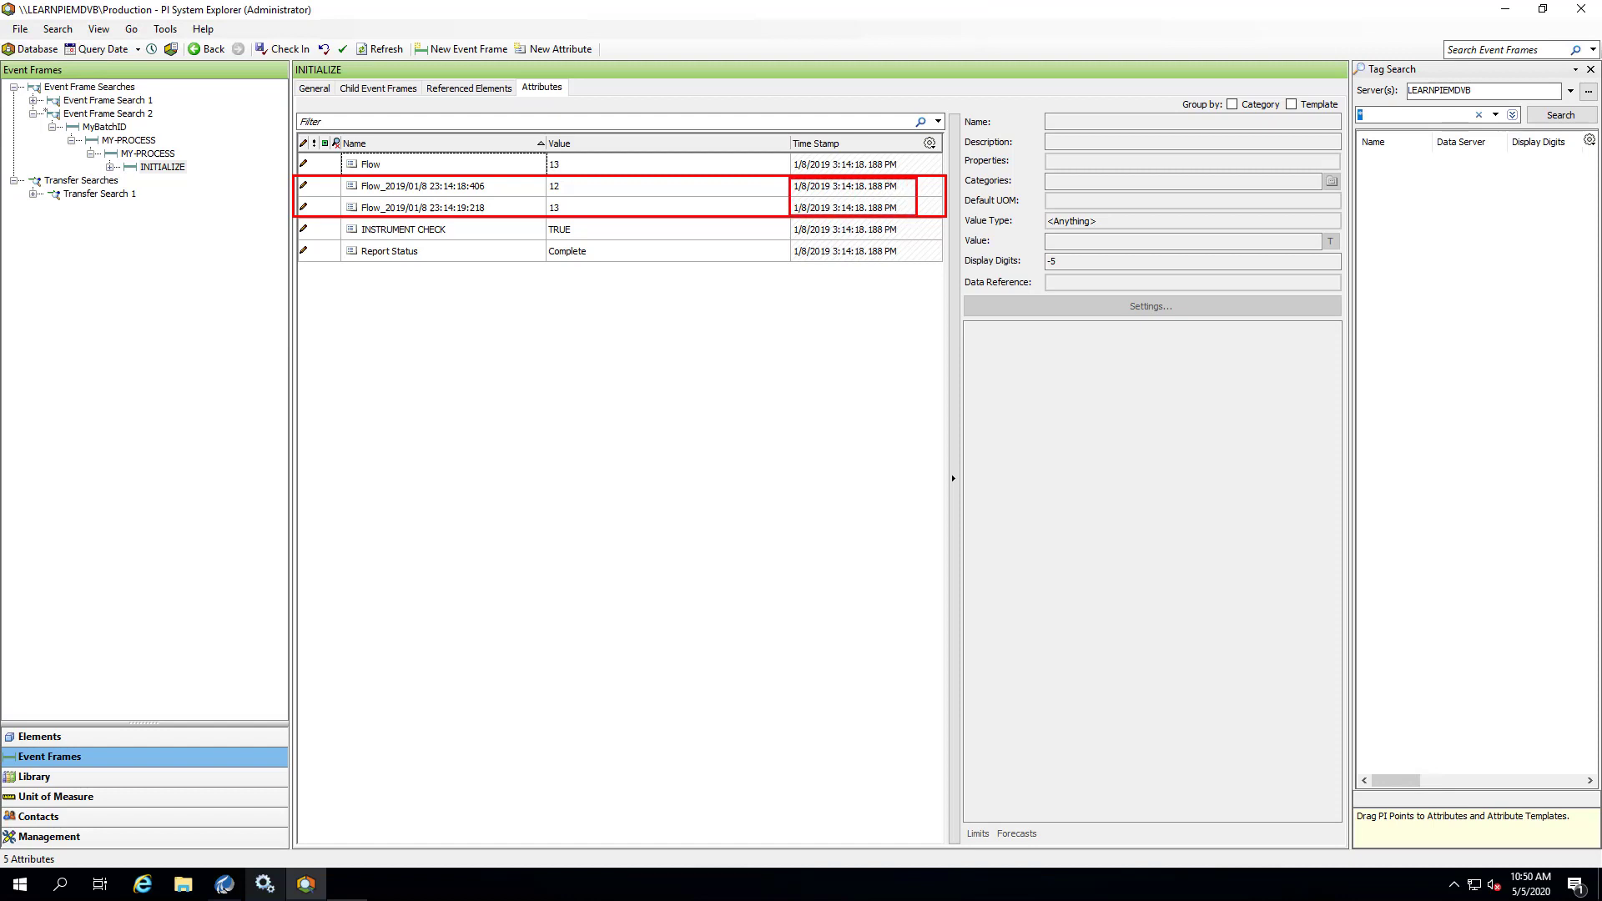
pyautogui.moveTo(332, 152); pyautogui.dragTo(618, 176)
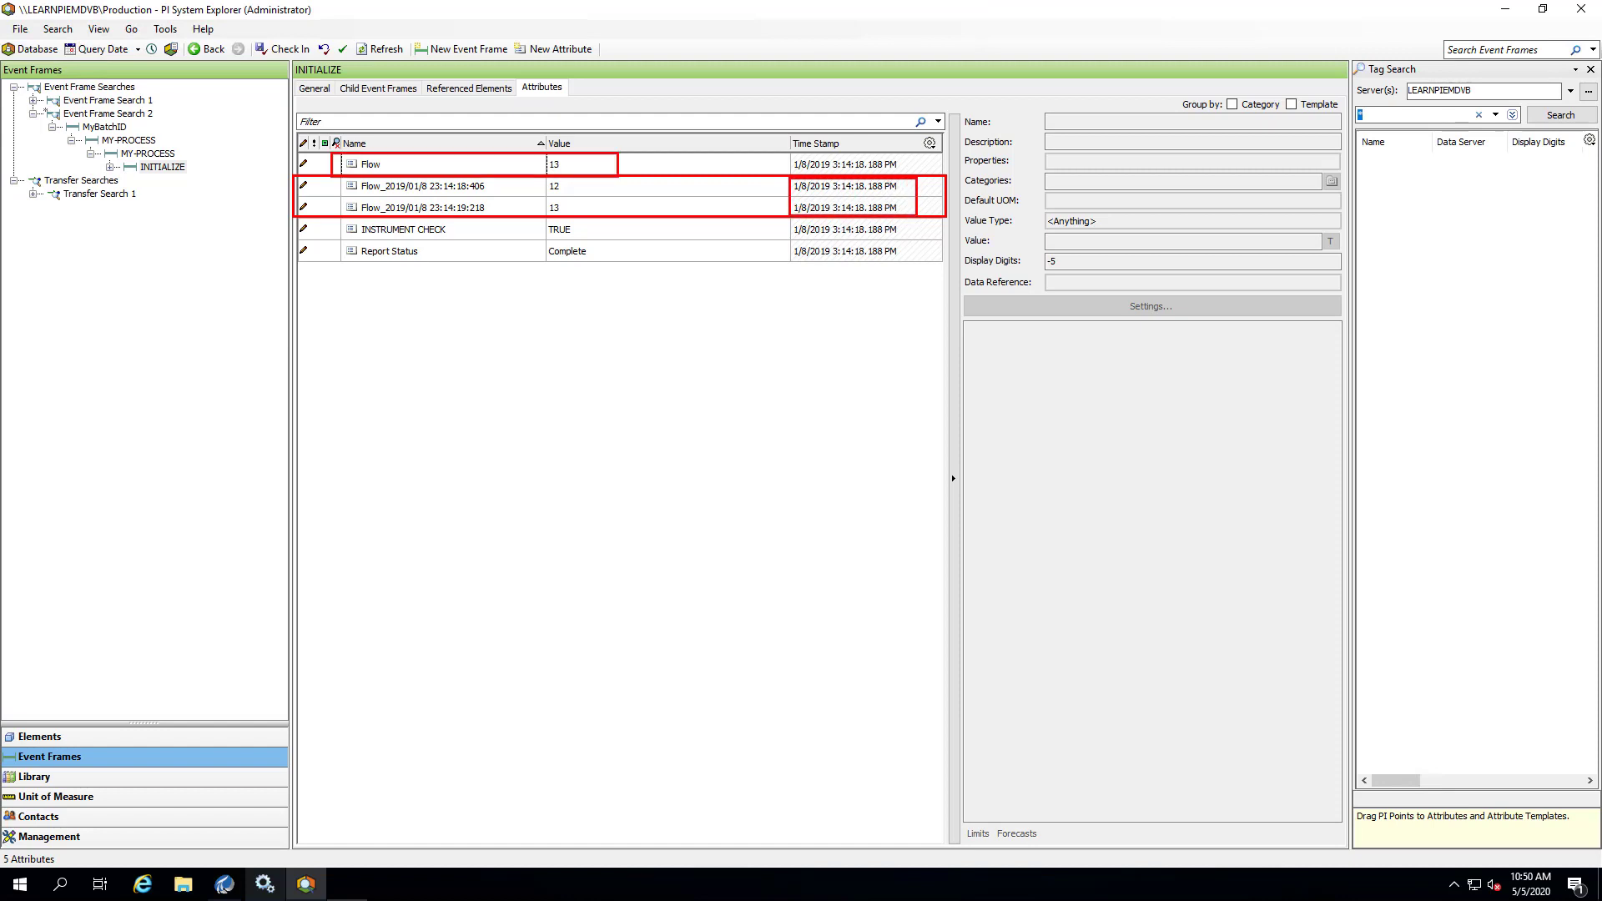